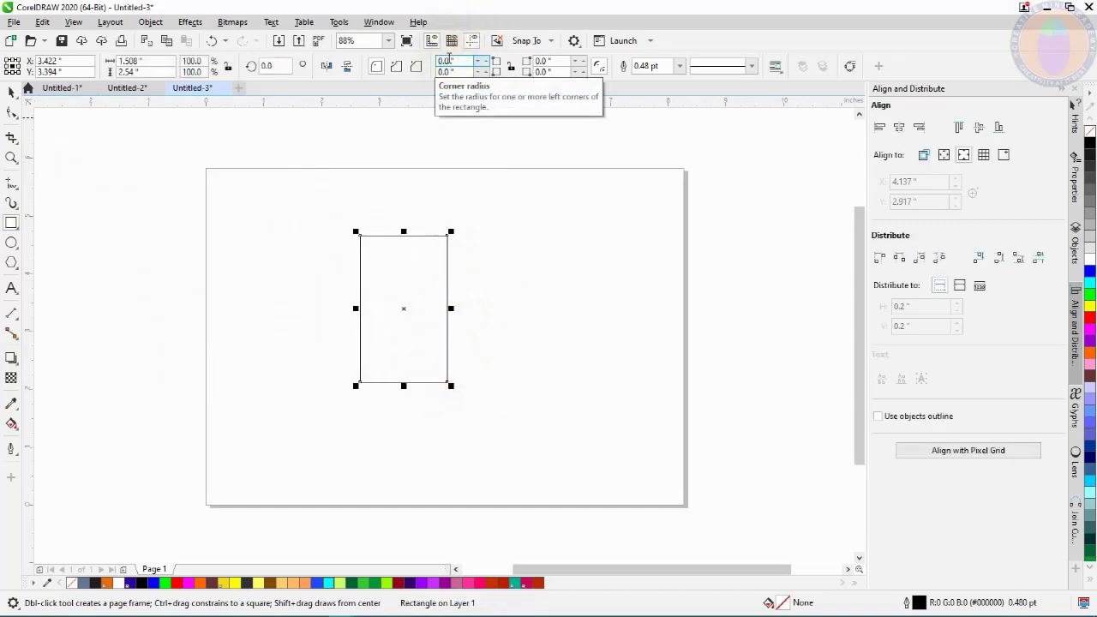
Step: Round the rectangle's two top corners with a 5.0-inch corner radius each to form an arch
click(9, 116)
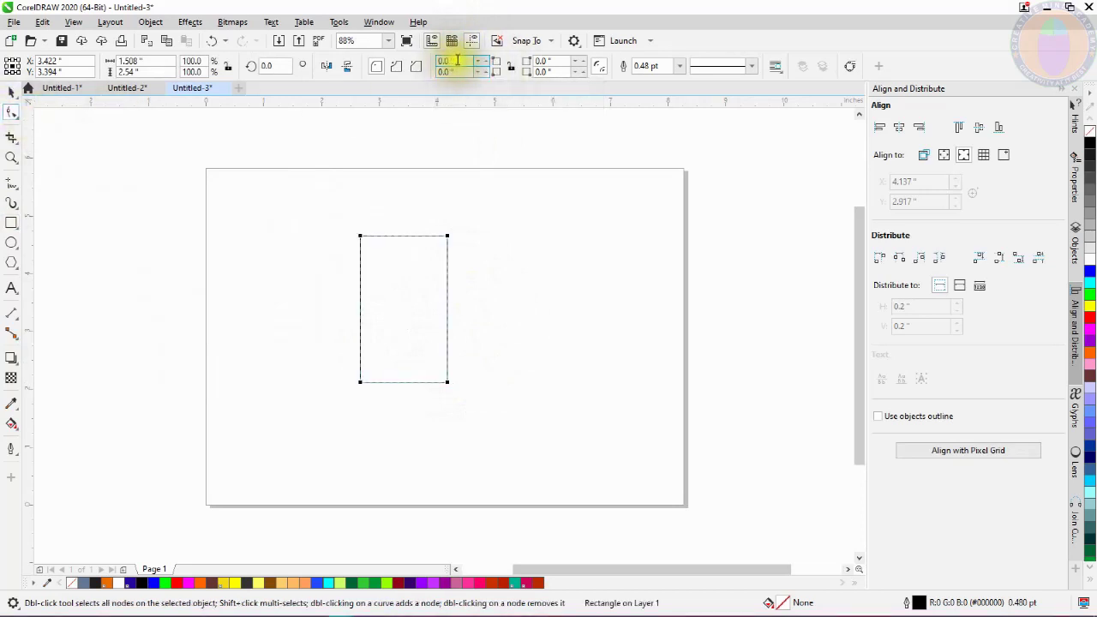
double_click(446, 61)
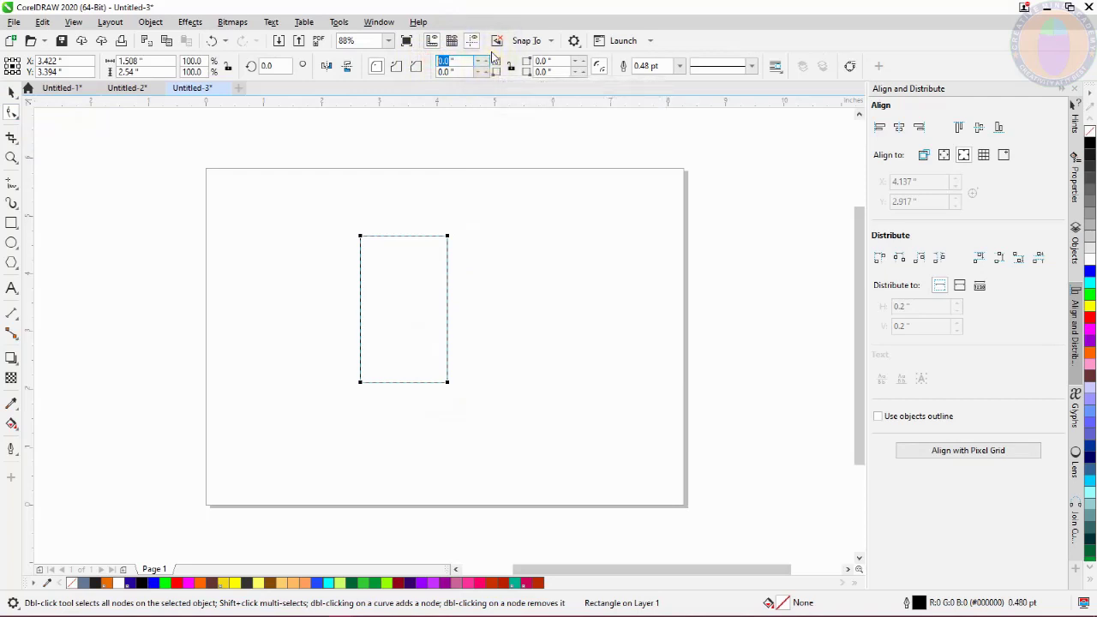
text(5)
key(Return)
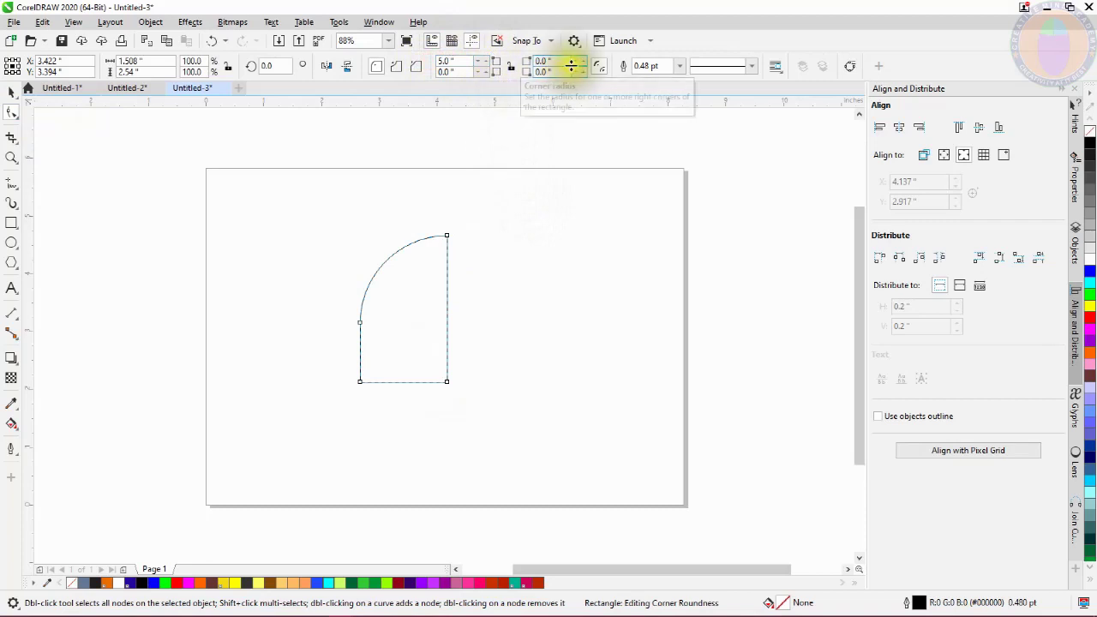
double_click(546, 62)
double_click(543, 62)
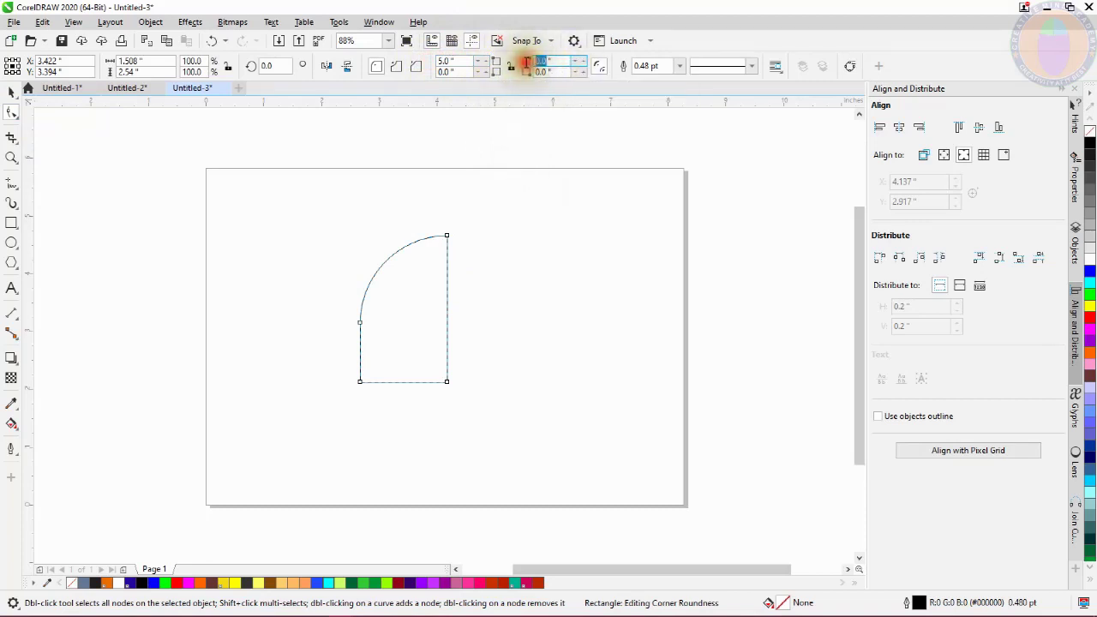
text(5)
key(Return)
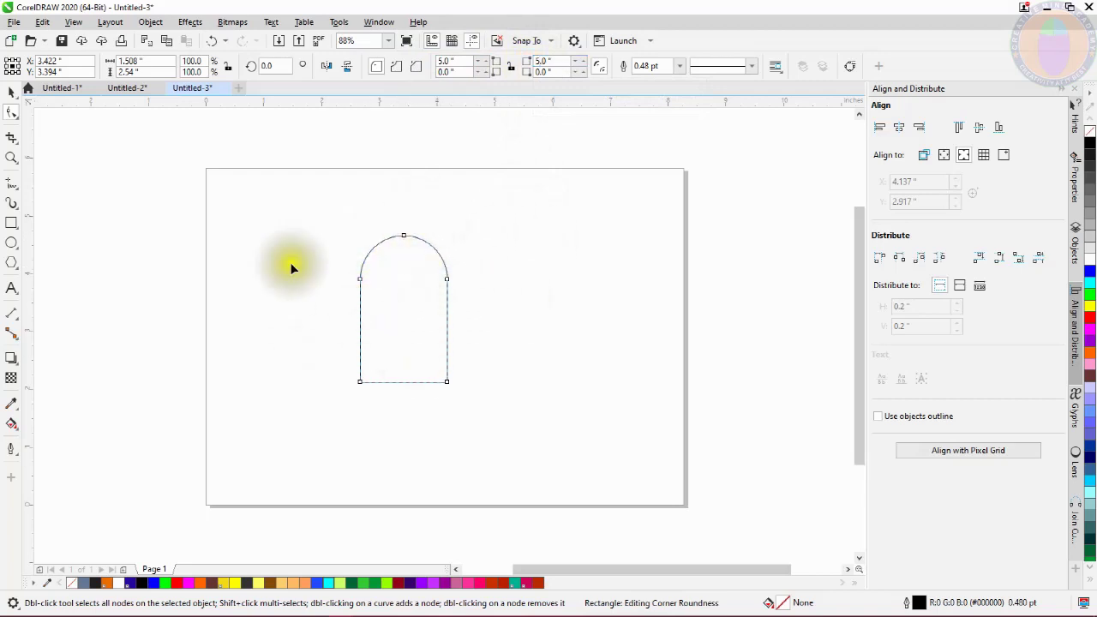
Step: Stretch the arch shape downward from its bottom edge to a height of about 2.718 inches
click(10, 91)
click(404, 384)
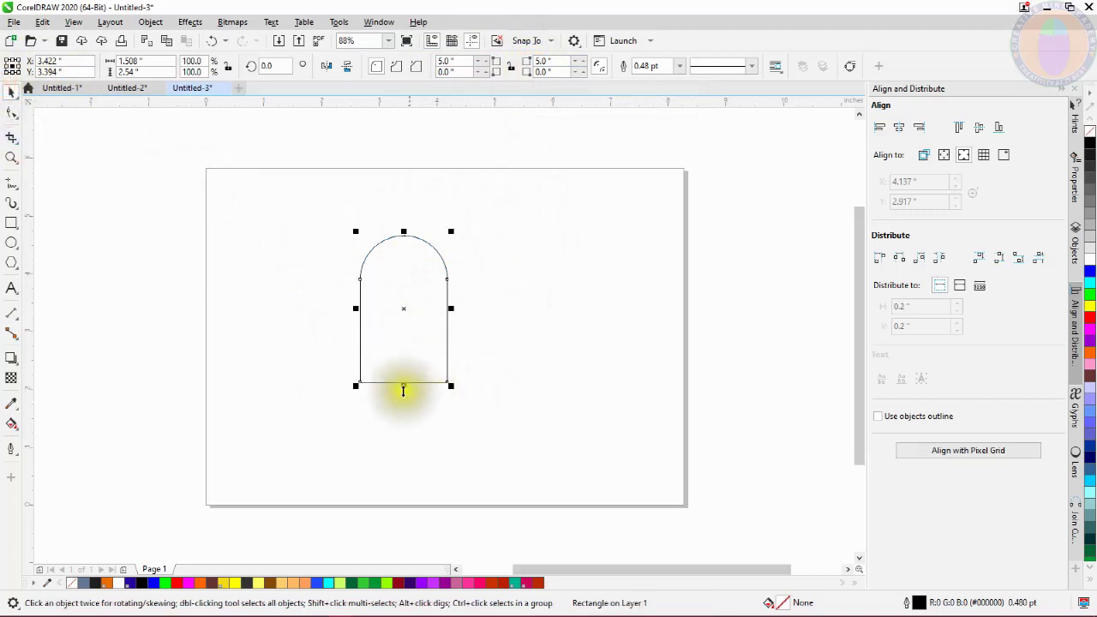
drag(404, 385, 404, 396)
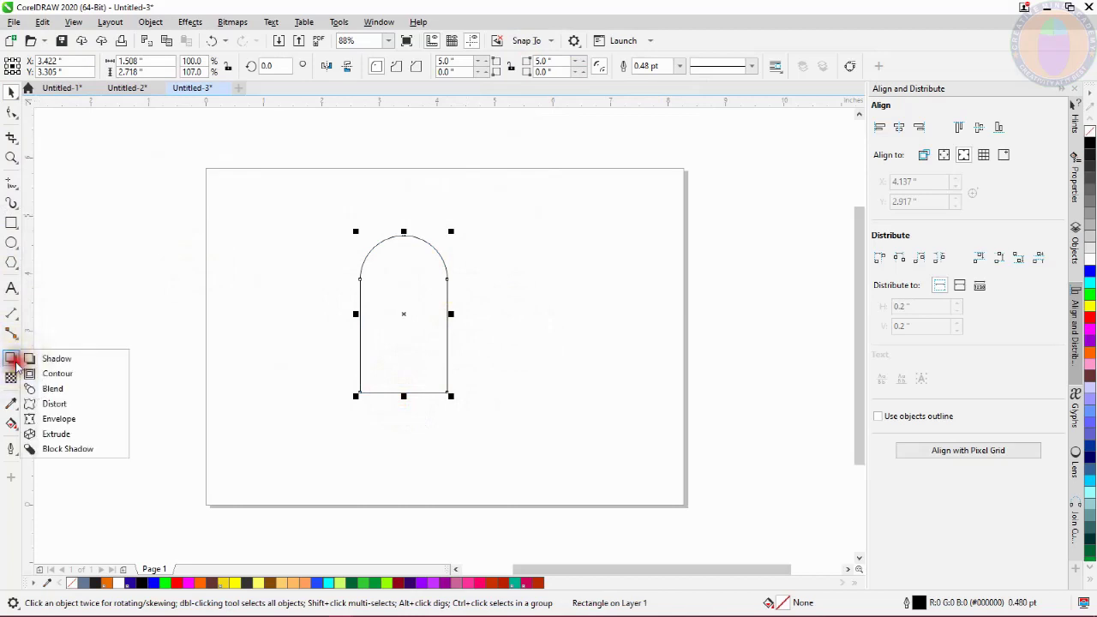
Step: Add an inward contour with 2 steps and an offset of about 0.196 inches to the arch
click(58, 373)
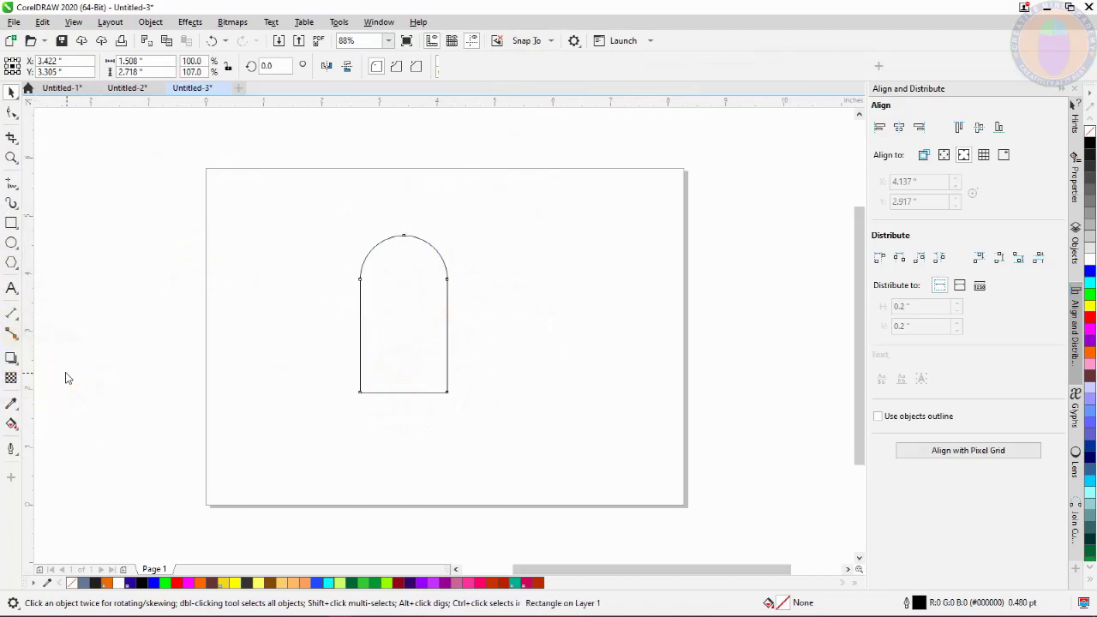
click(403, 66)
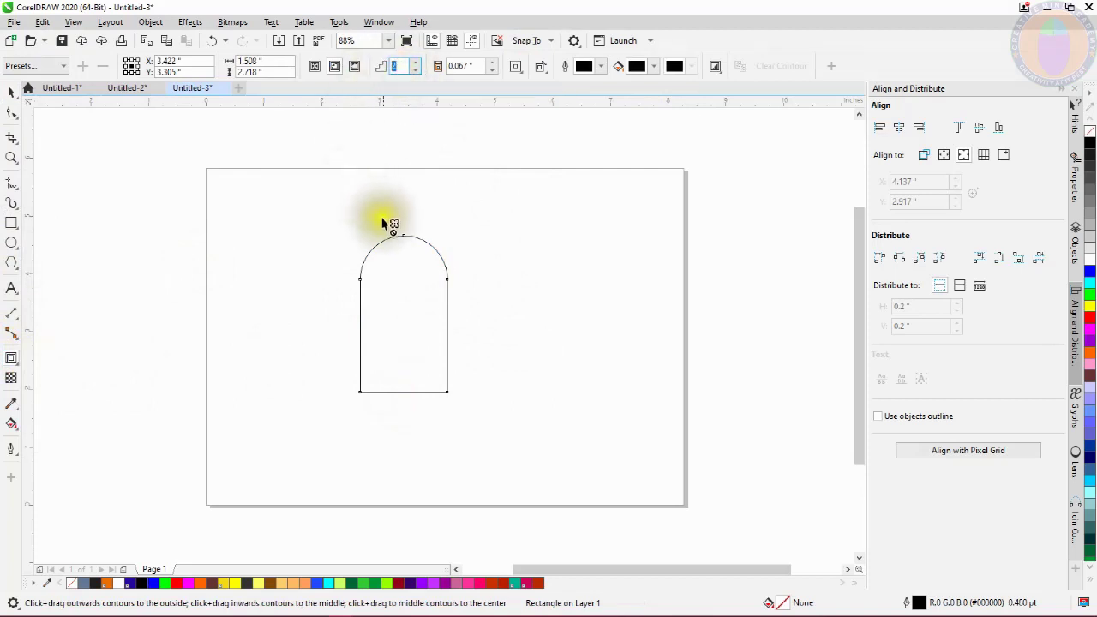
click(404, 240)
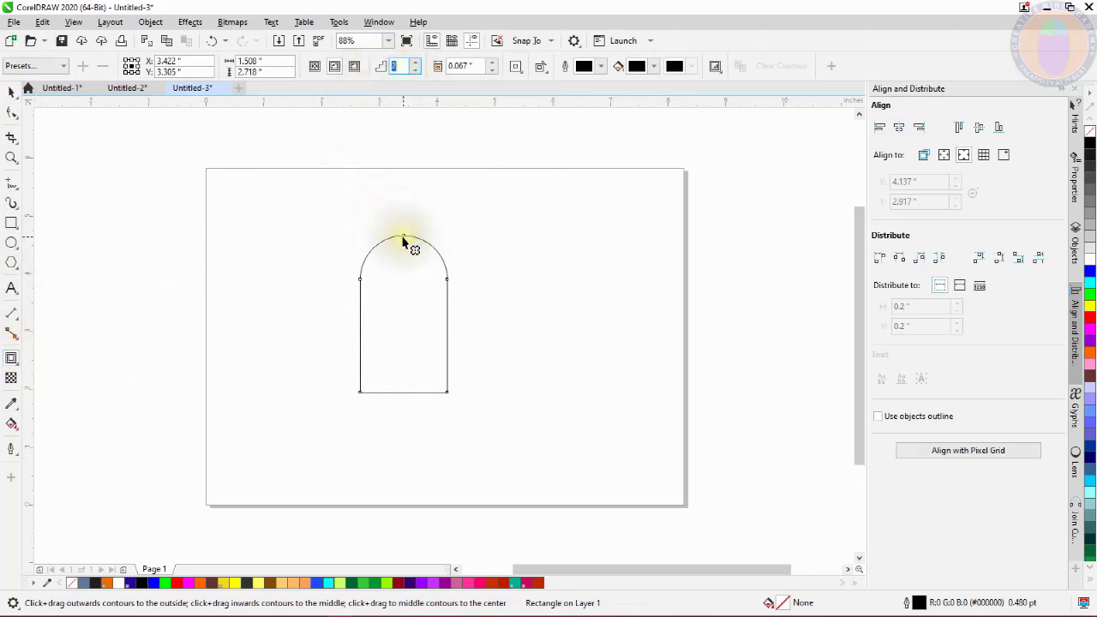
drag(404, 241, 420, 266)
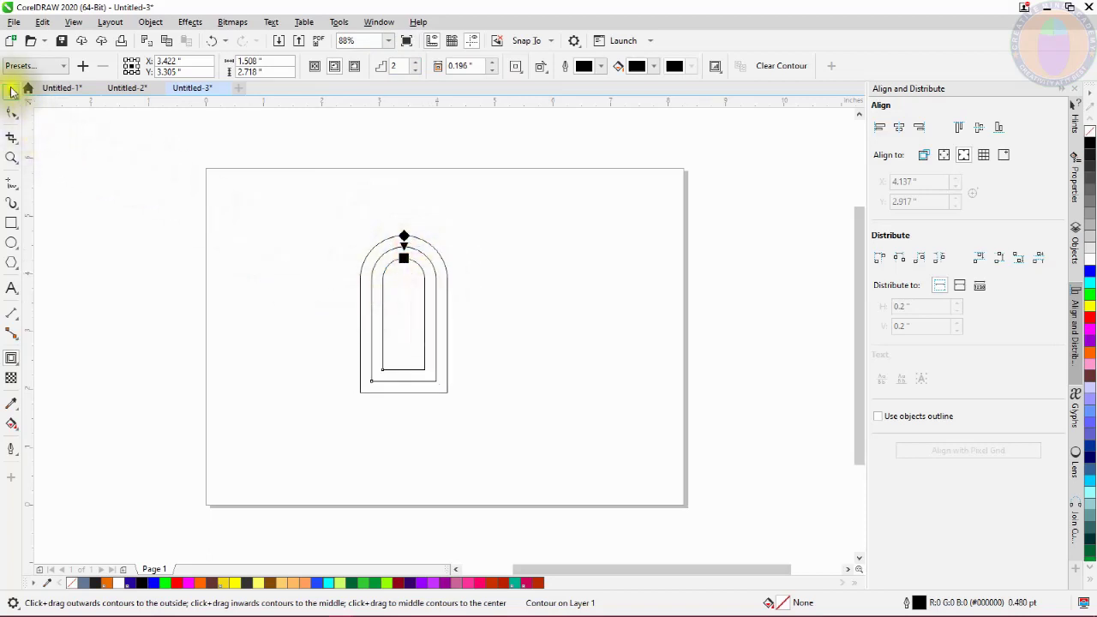
Step: Break the arch's contour apart so the contour lines separate from the original outline
click(11, 89)
click(590, 269)
drag(290, 196, 549, 434)
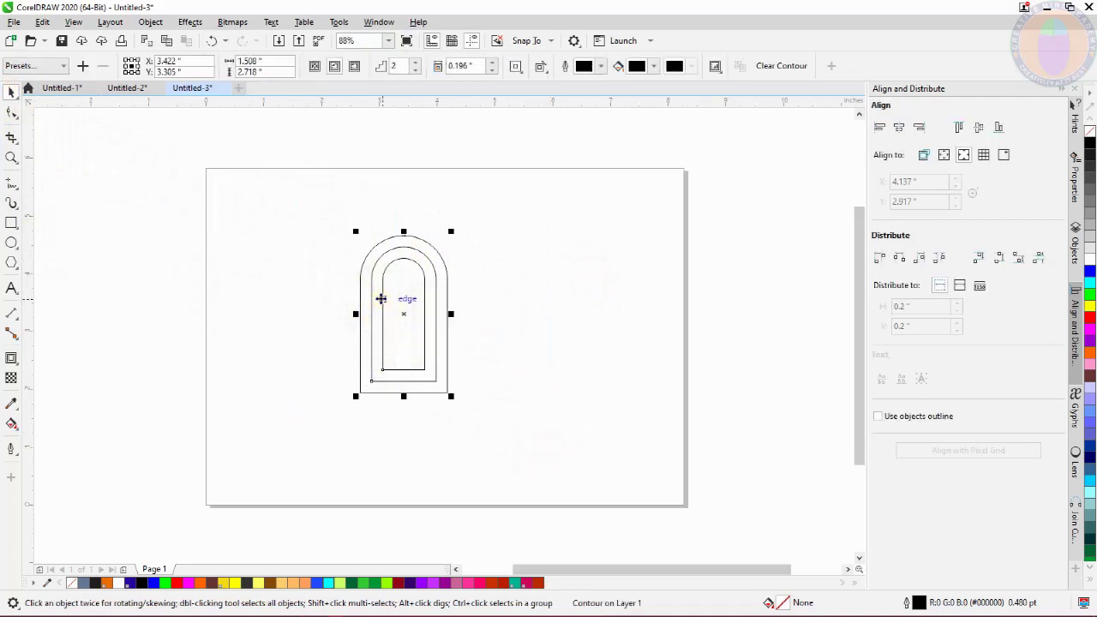
click(151, 23)
mouse_move(217, 218)
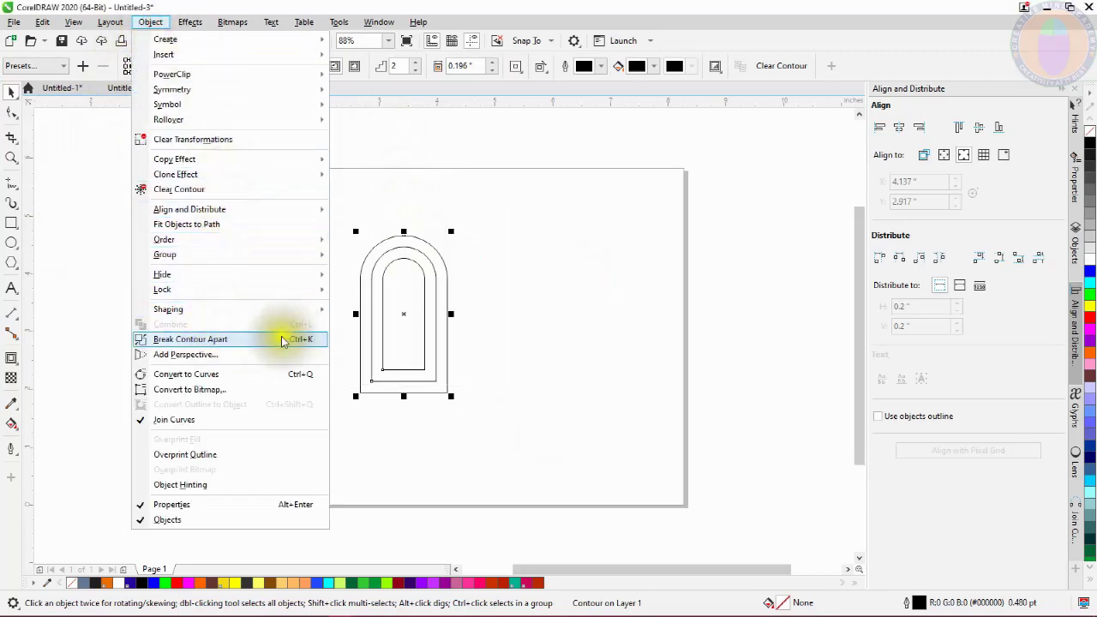
click(196, 339)
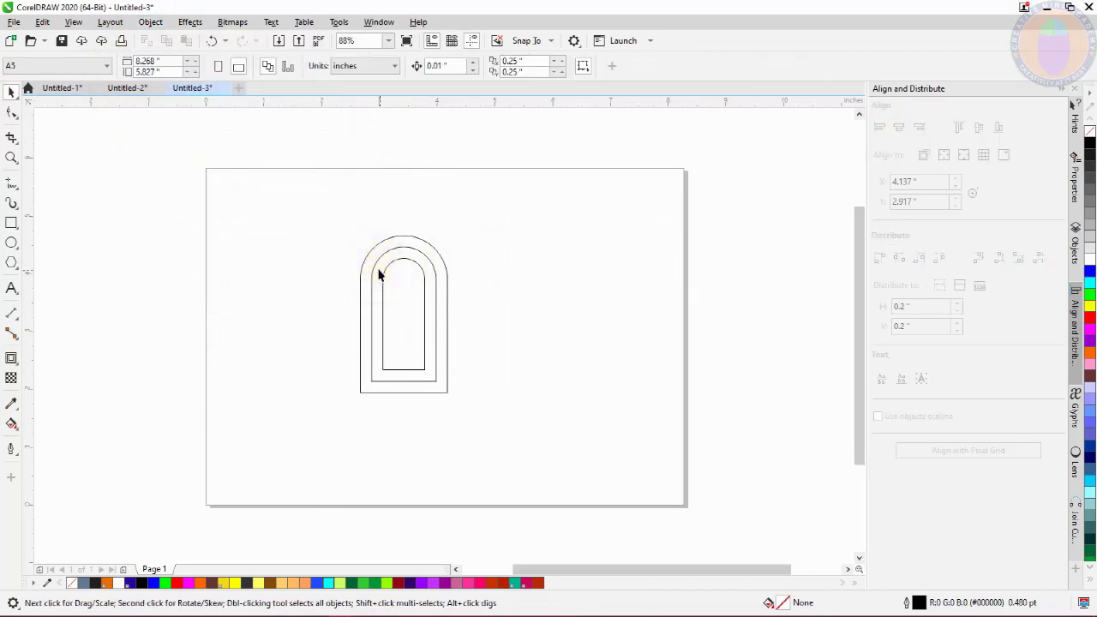
Step: Ungroup the two inner contour arches and deselect them
key(z)
drag(303, 218, 559, 463)
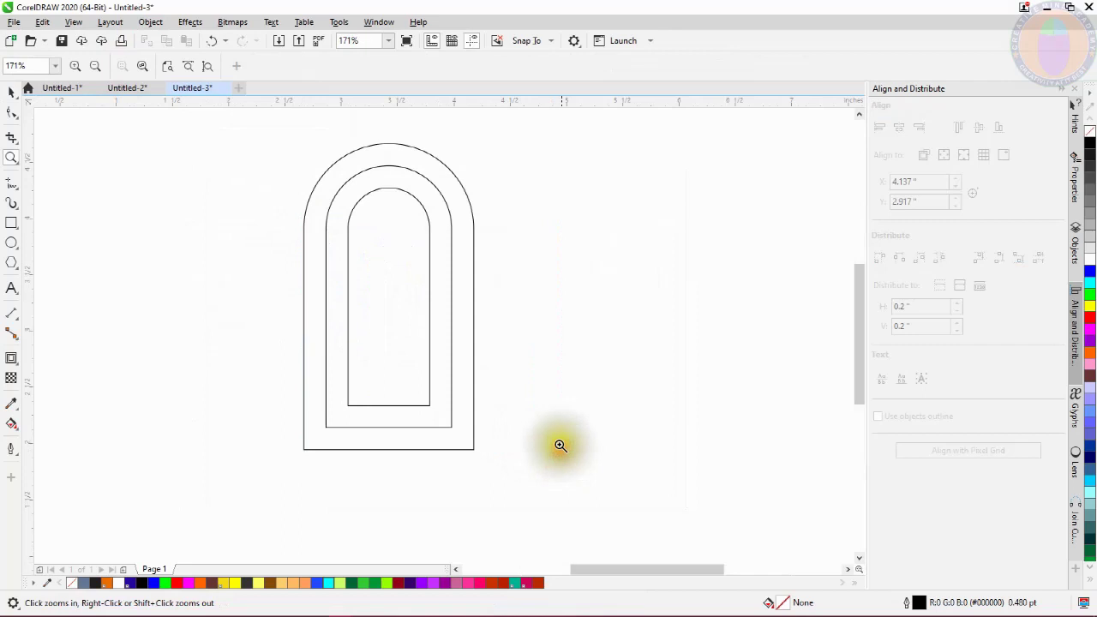
click(9, 91)
click(680, 289)
click(416, 274)
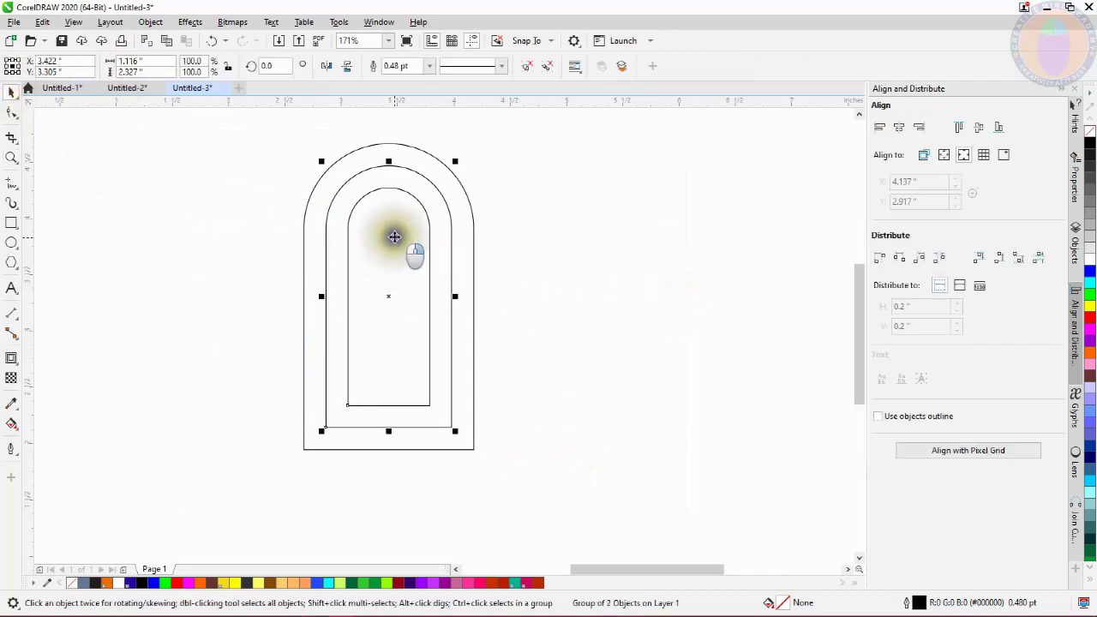
right_click(394, 230)
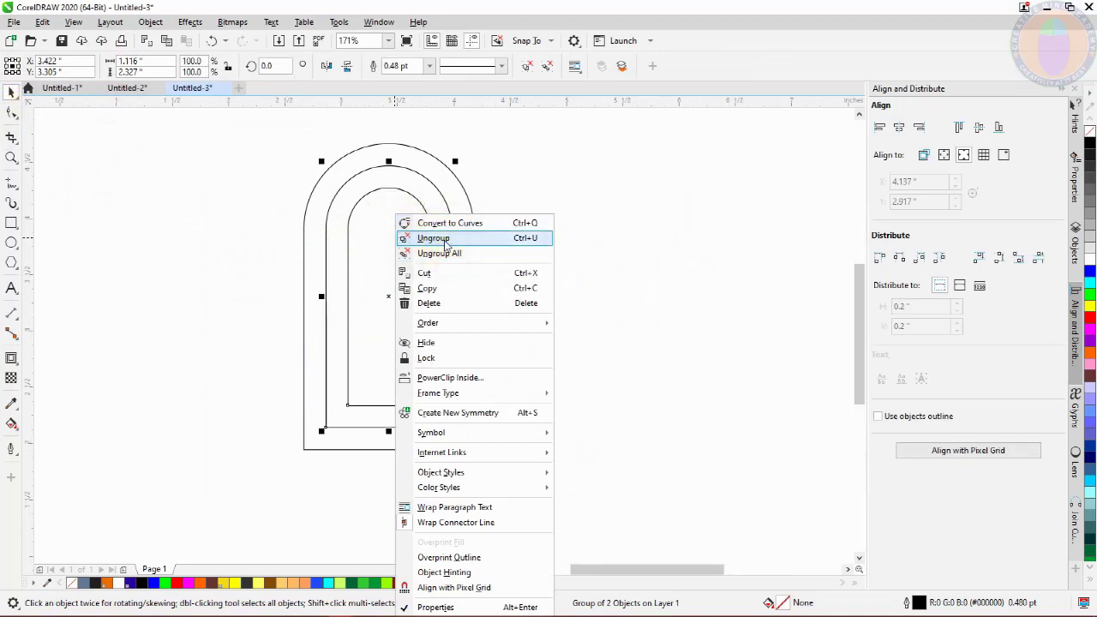
click(374, 237)
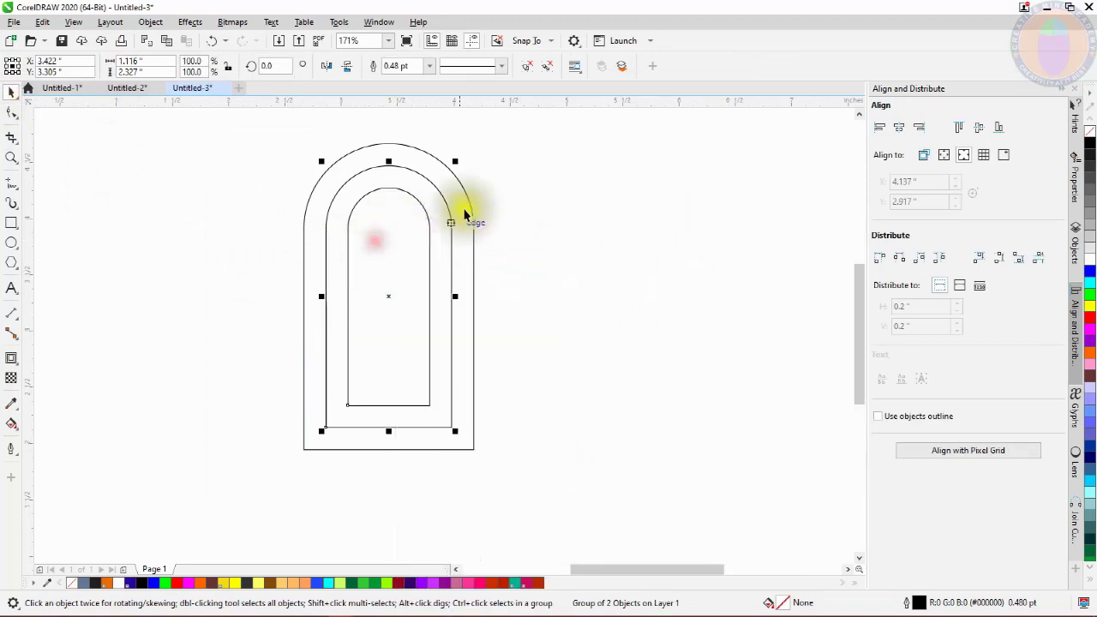
click(525, 69)
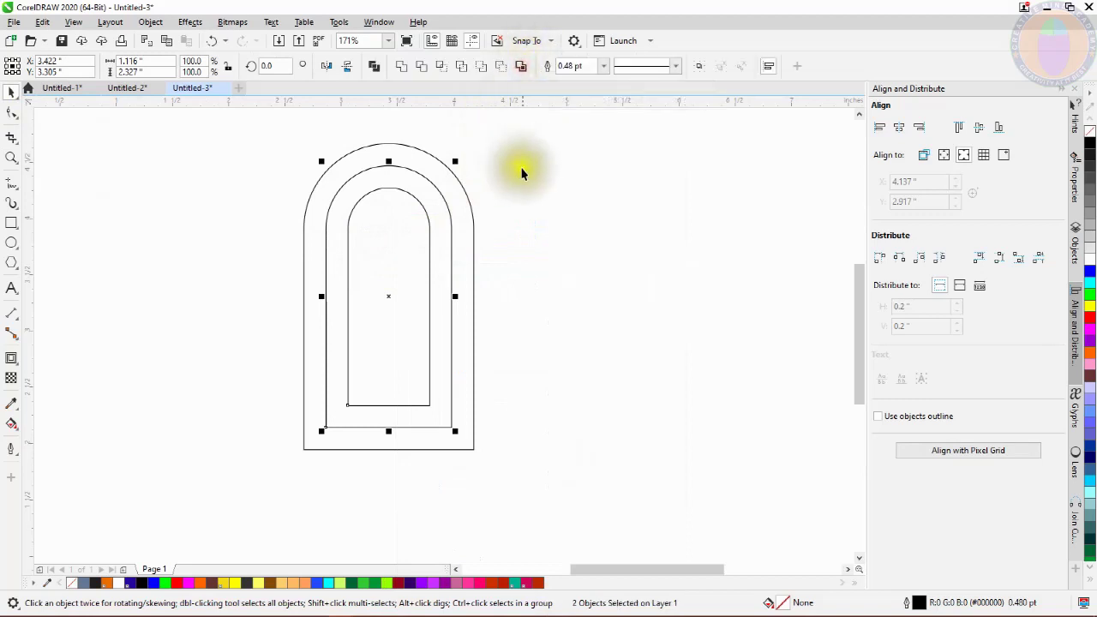
click(549, 182)
Step: Break the innermost arch's curve at its bottom edge and delete the bottom segment, leaving the arch open
click(394, 256)
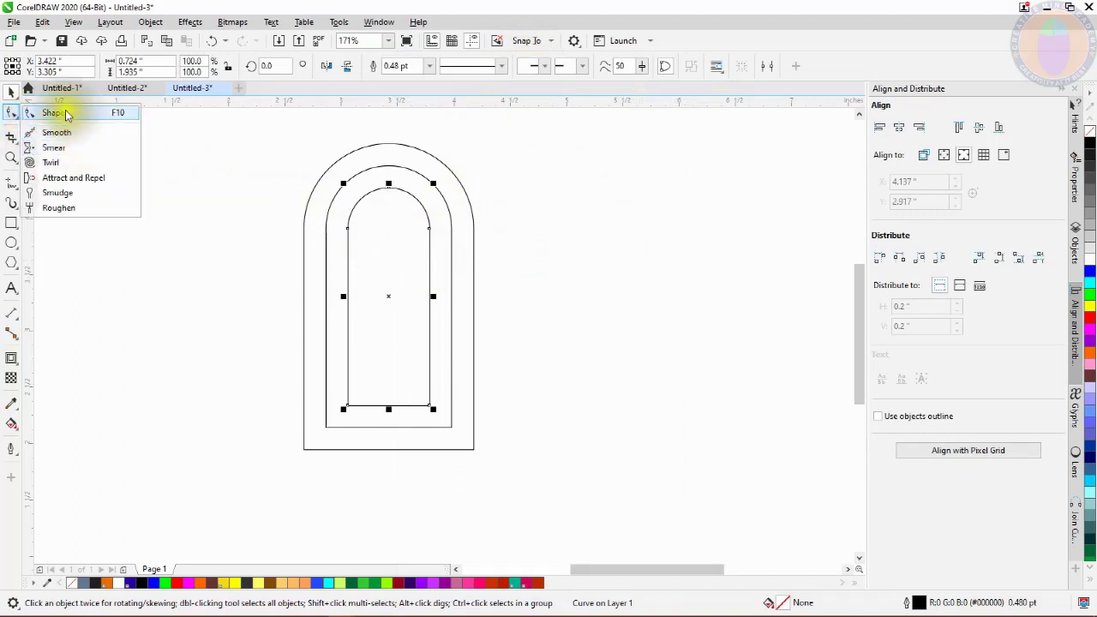
click(84, 116)
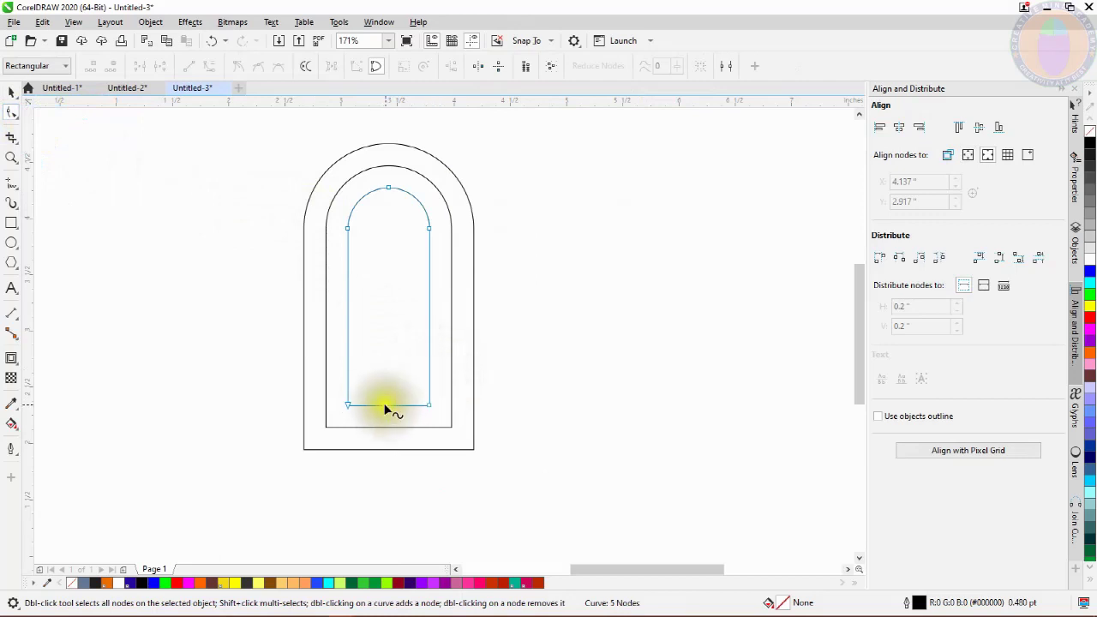
click(385, 405)
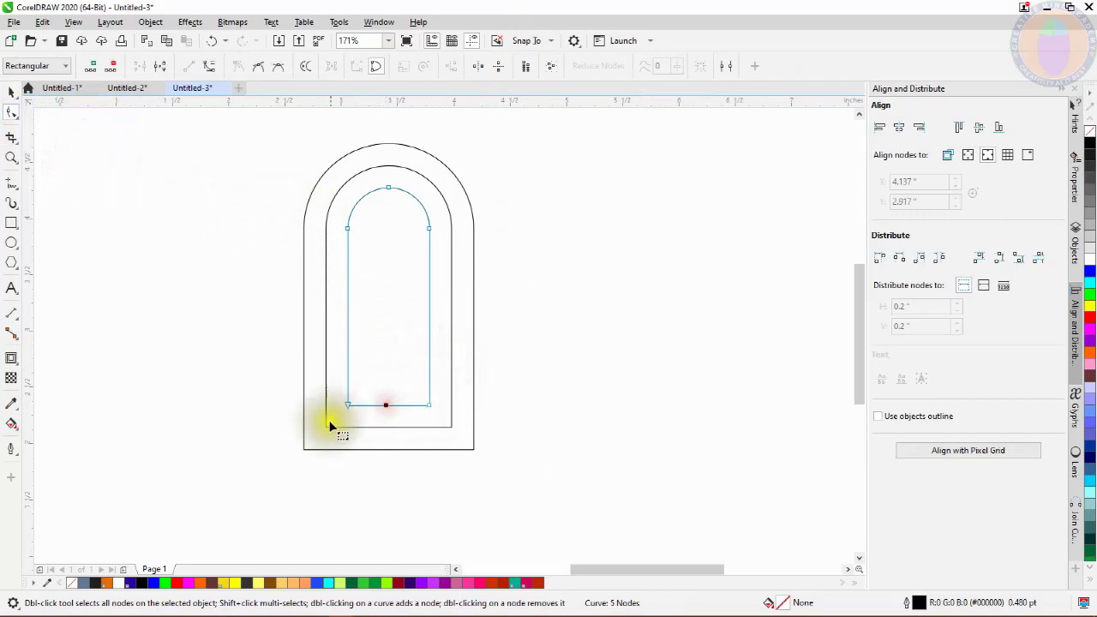
click(160, 66)
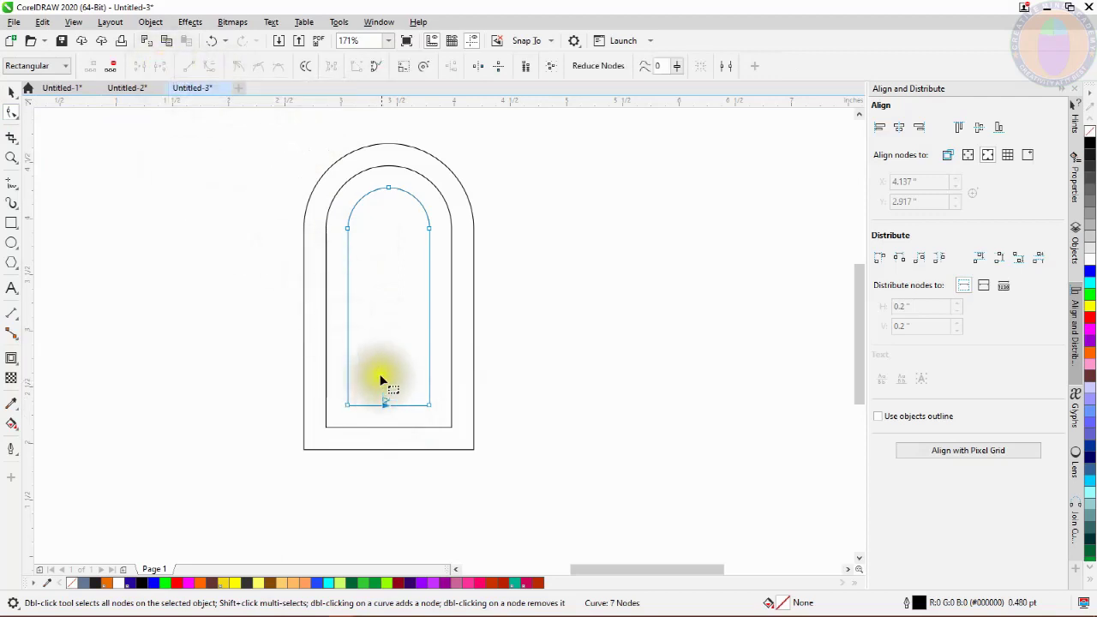
drag(364, 374, 423, 420)
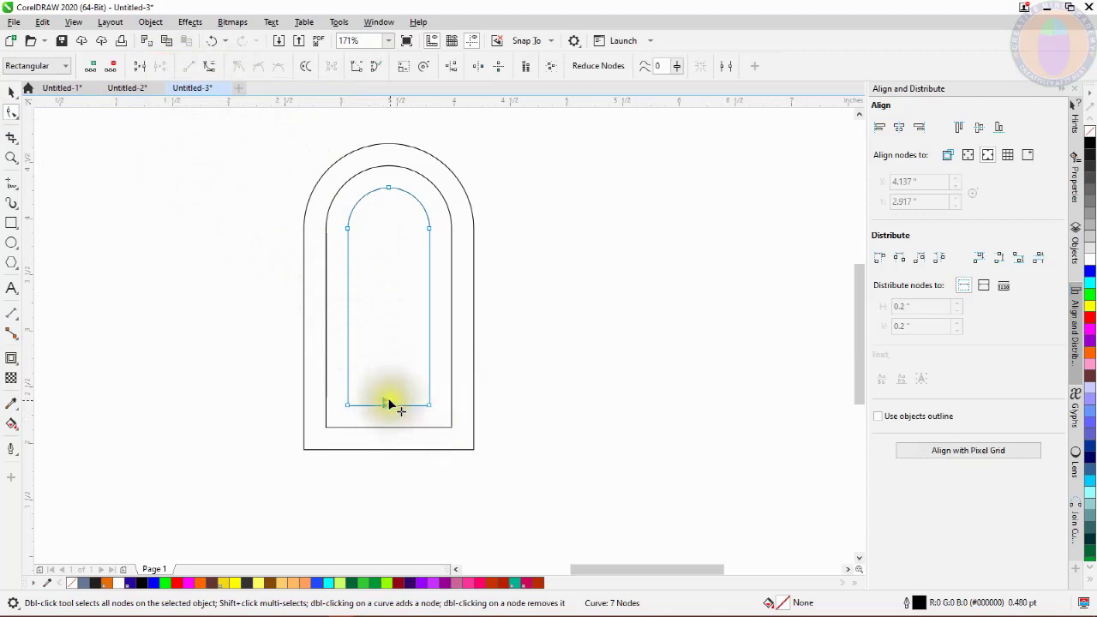
click(115, 67)
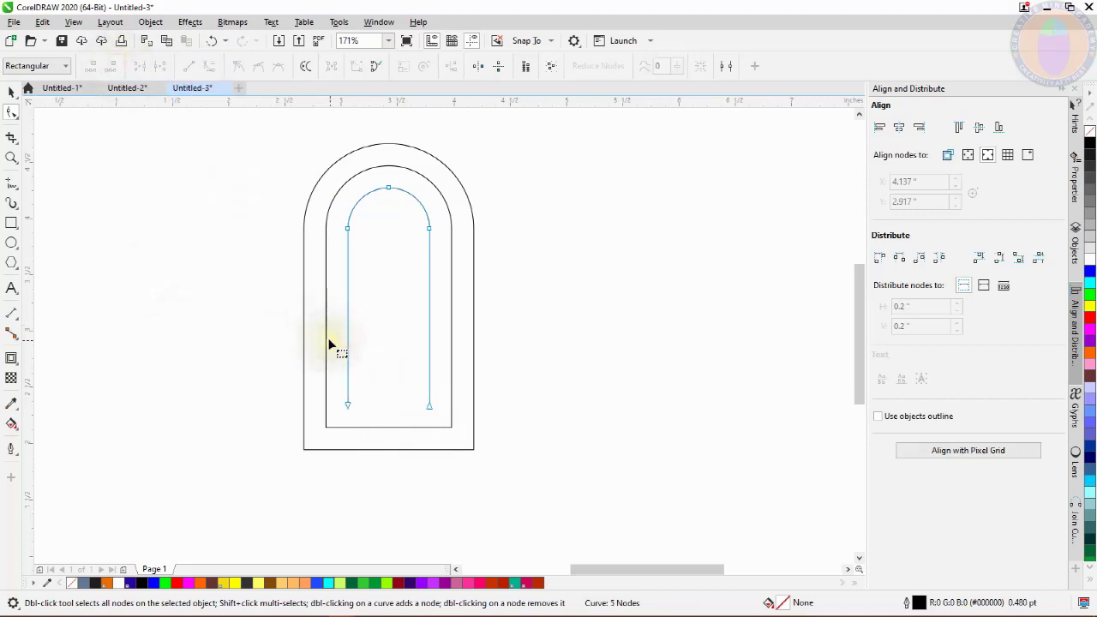
Step: Extend the innermost arch's open left end with a straight Freehand line to the outer arch's bottom-left corner
click(15, 187)
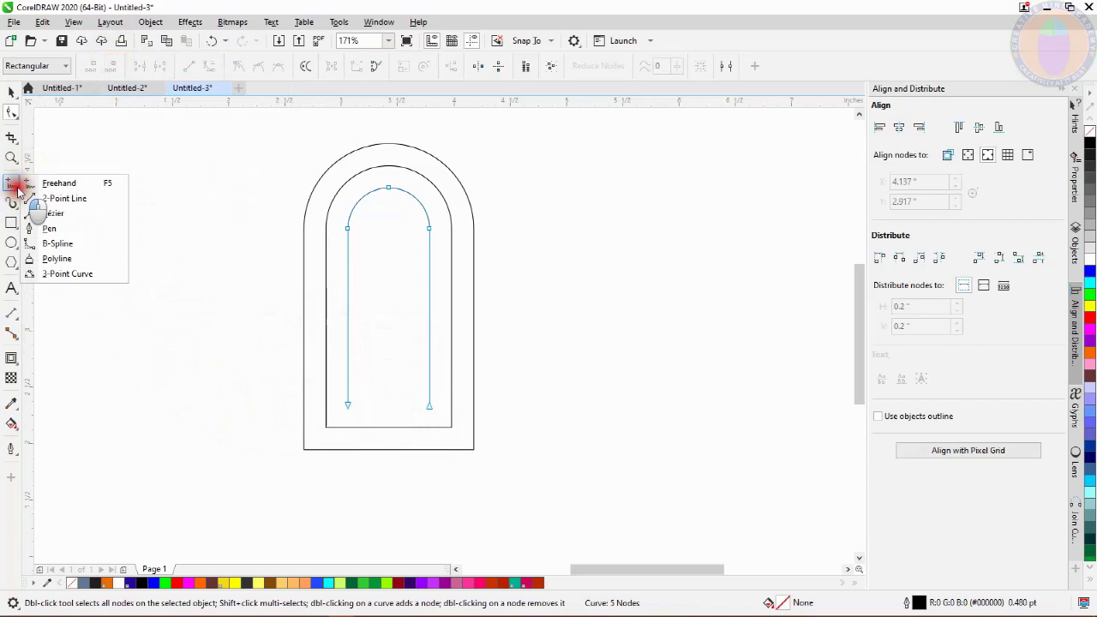
click(76, 186)
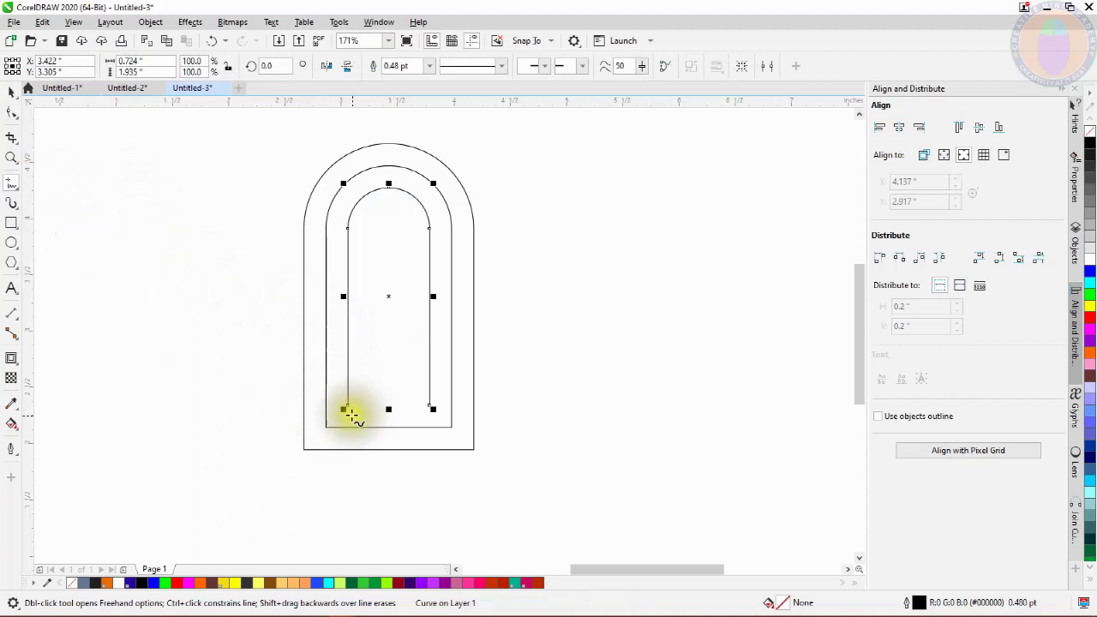
key(z)
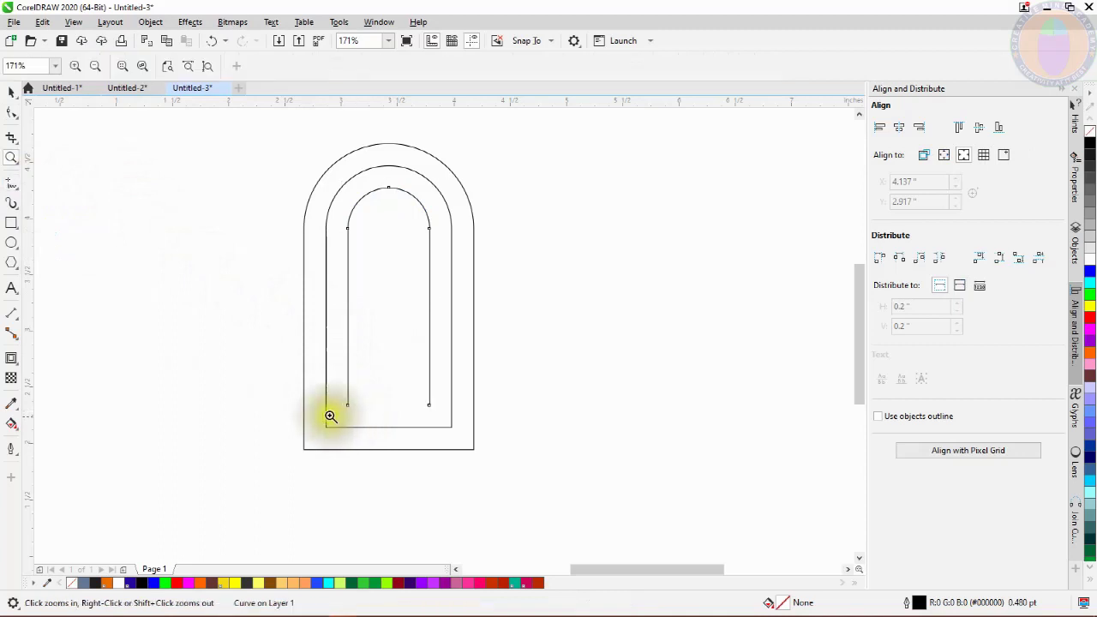
drag(233, 379, 581, 470)
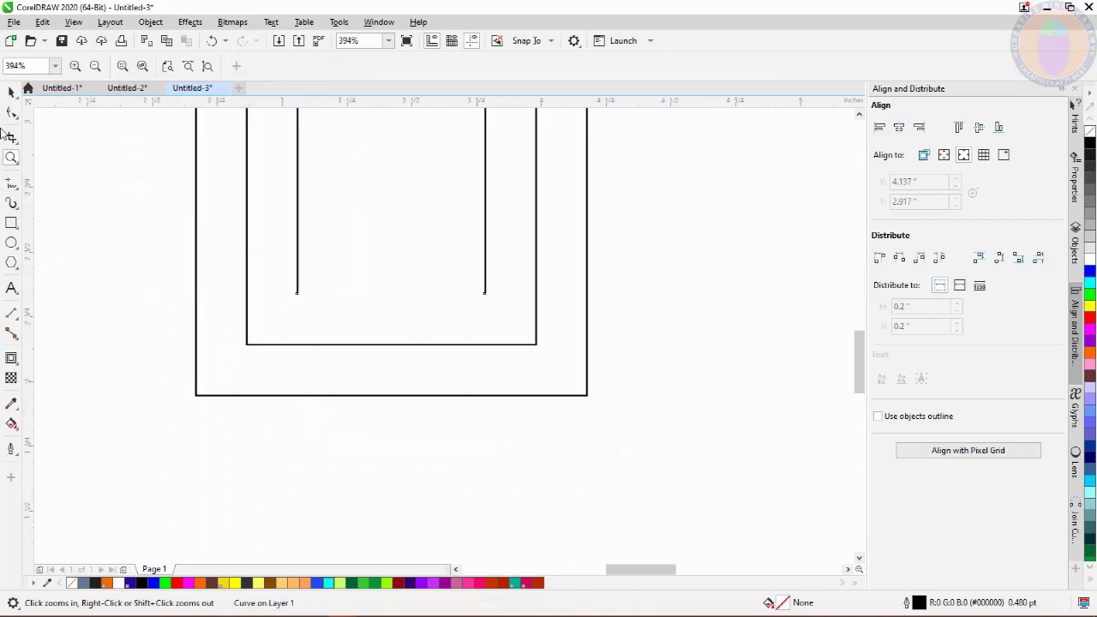
click(12, 183)
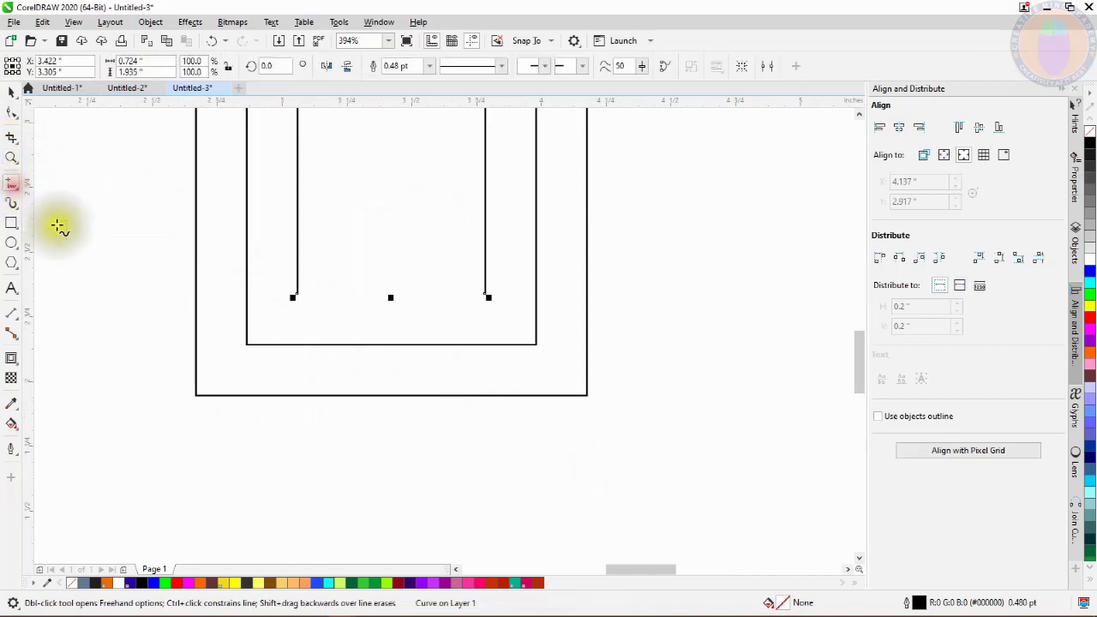
click(294, 296)
click(197, 390)
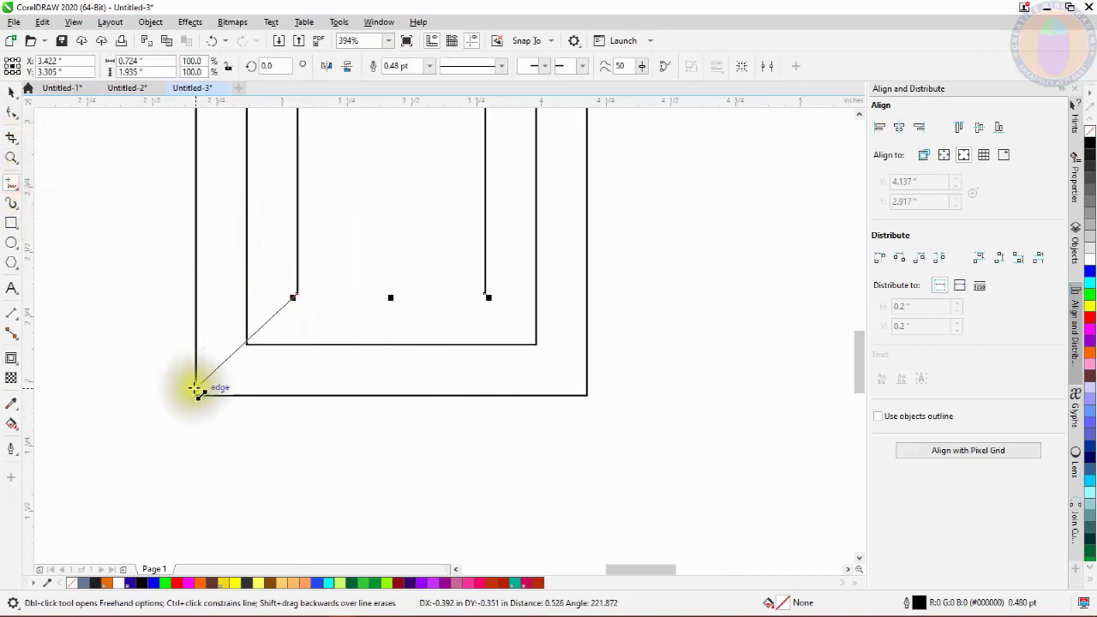
click(197, 394)
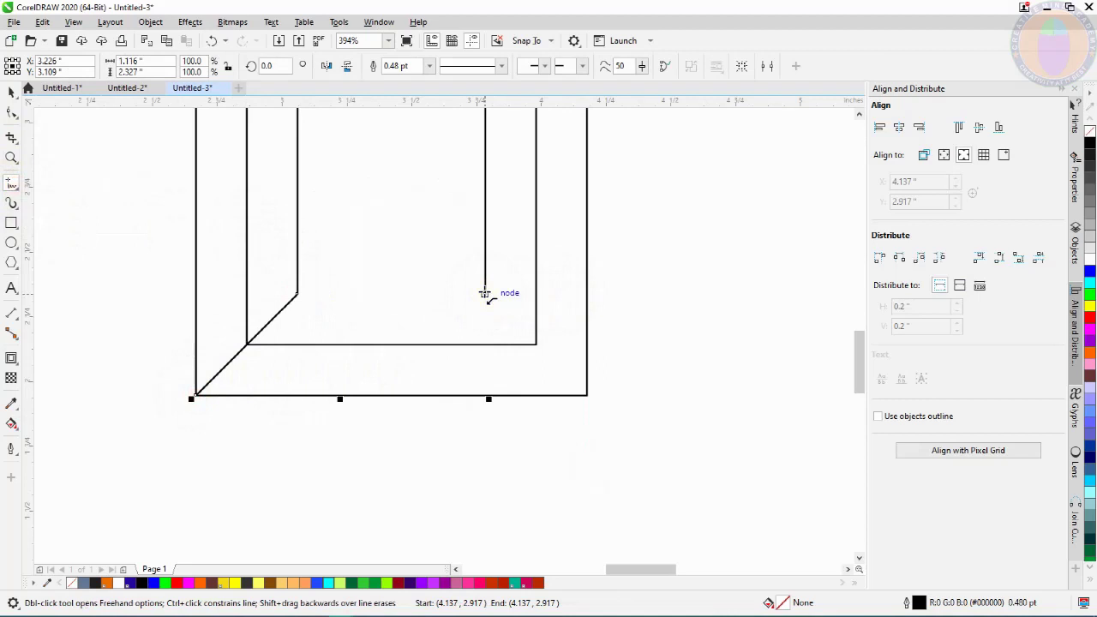
Step: Extend the innermost arch's open right end with a straight line to the outer arch's bottom-right corner
click(485, 294)
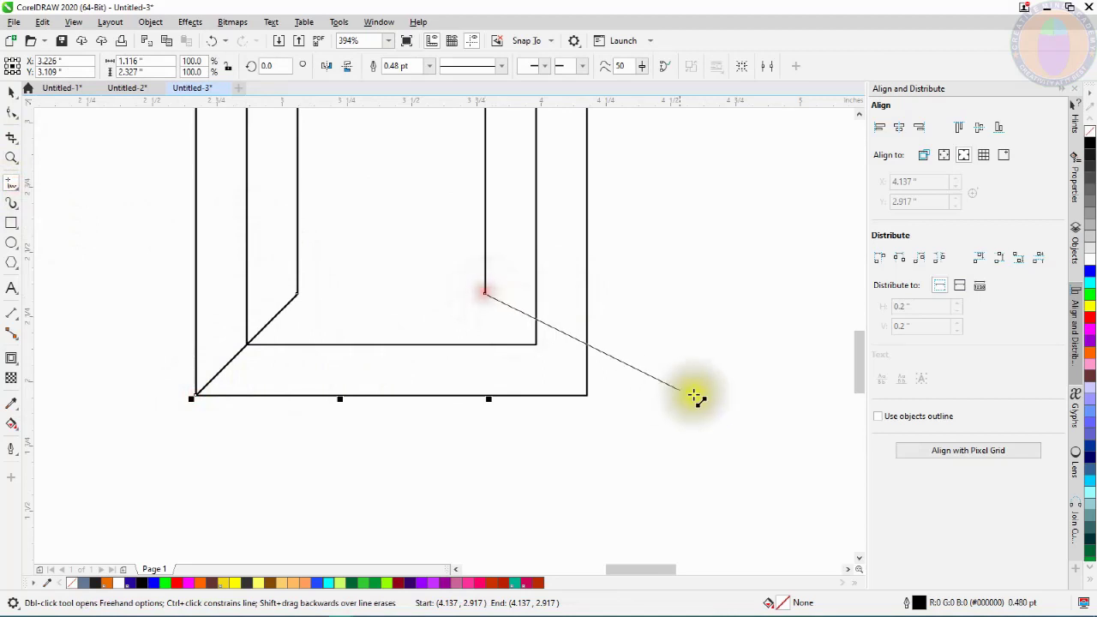
click(587, 395)
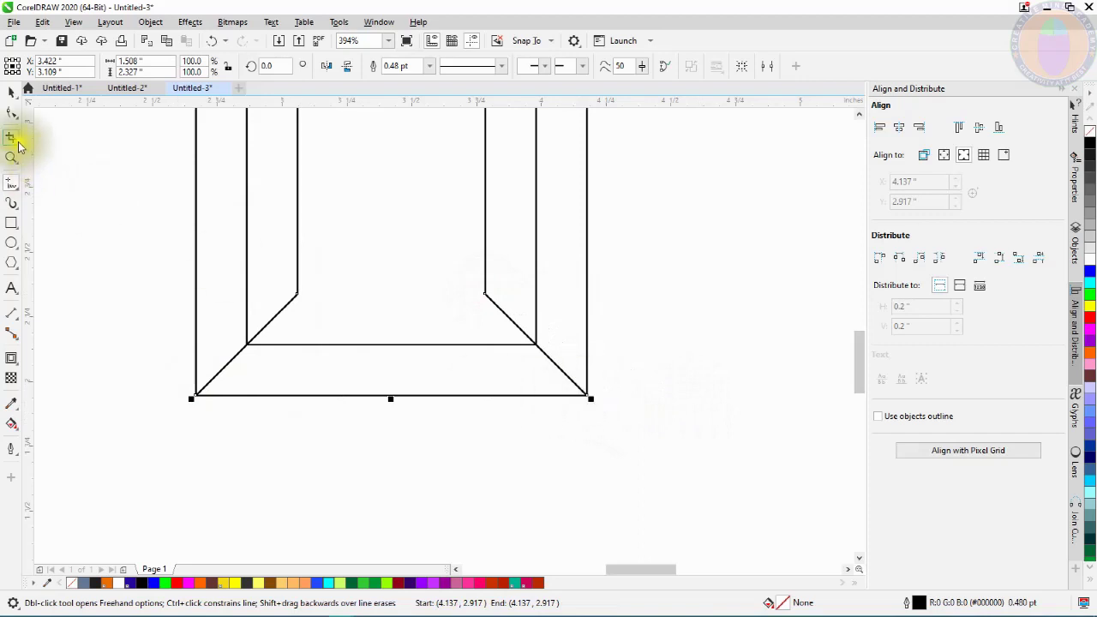
click(12, 115)
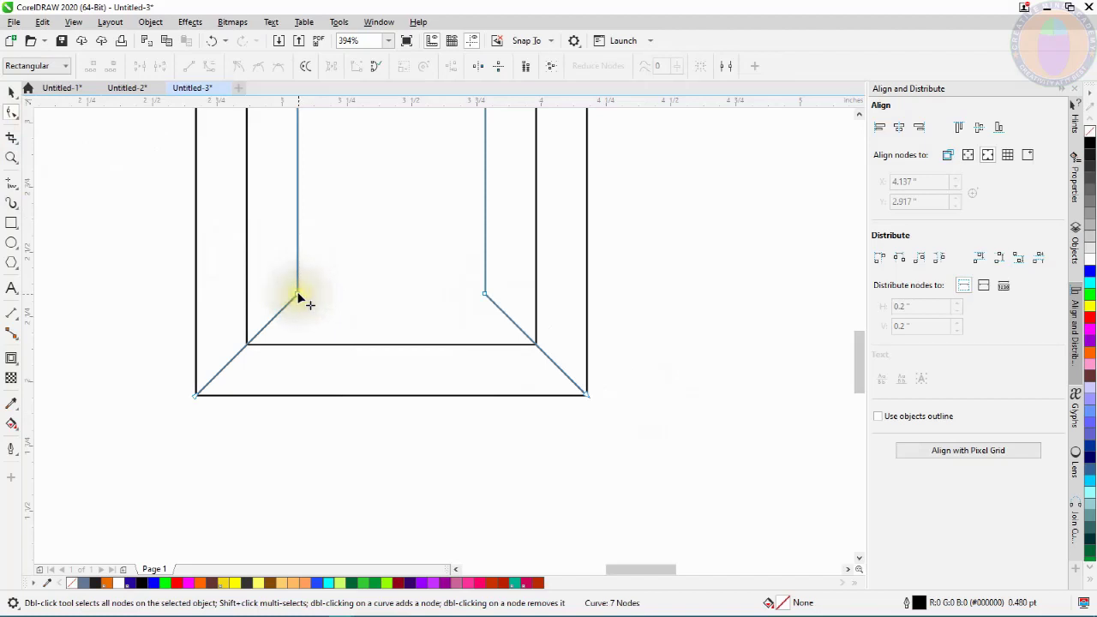
Step: Move the innermost arch's two lower corner nodes straight up by about 0.25 inches so the diagonals become steeper
drag(296, 296, 297, 227)
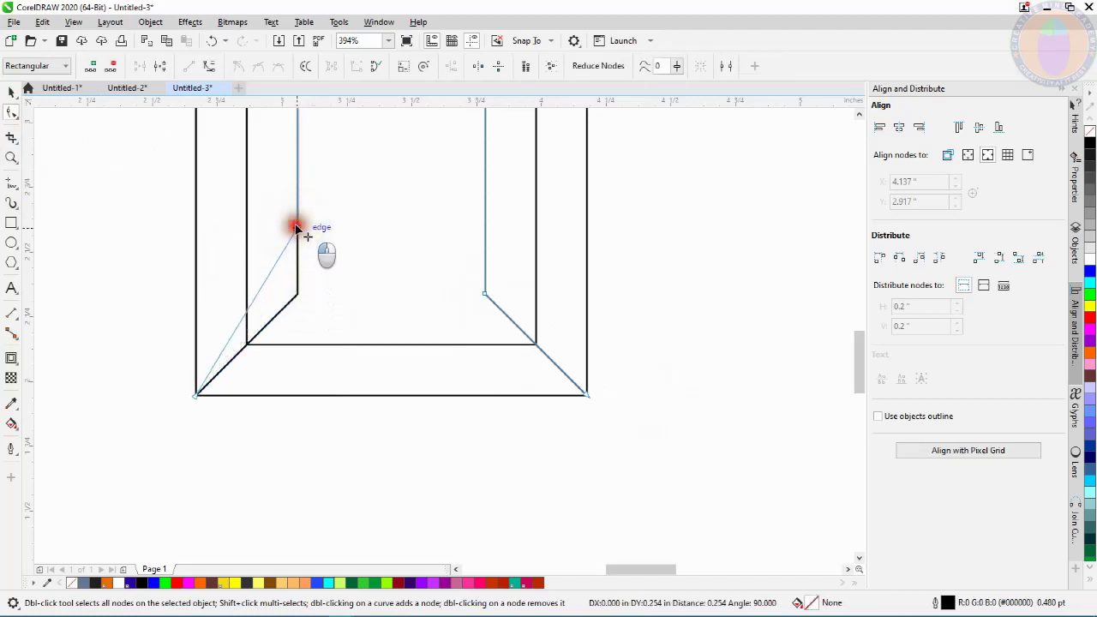
drag(296, 227, 296, 227)
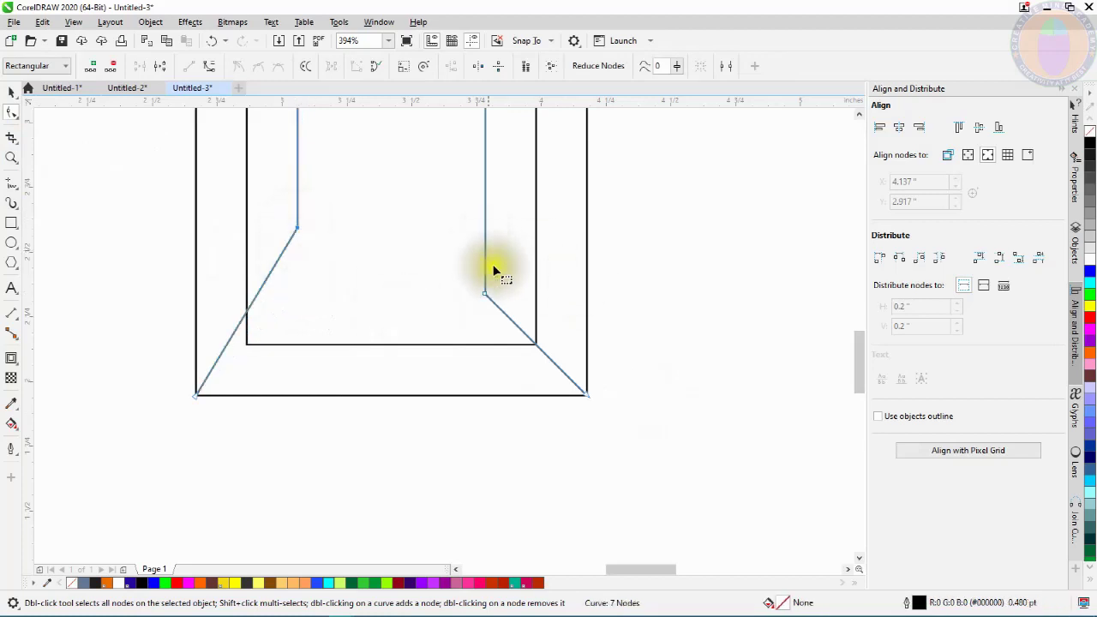
drag(484, 298, 483, 236)
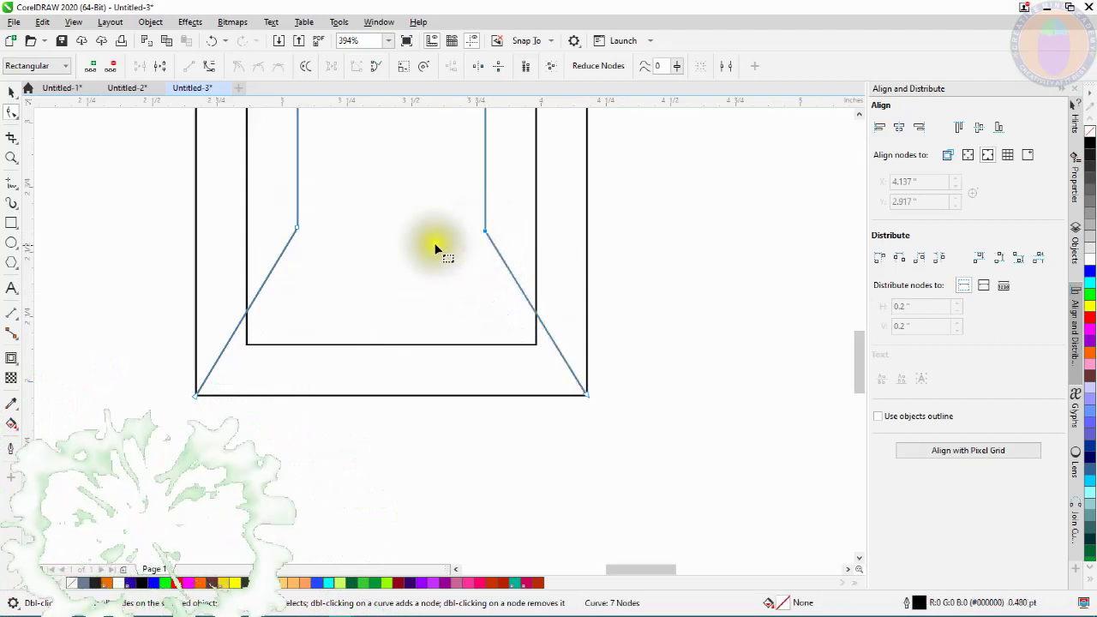
Step: Convert the innermost arch's left diagonal to a curve and bend it inward through the middle arch's bottom-left corner
click(248, 311)
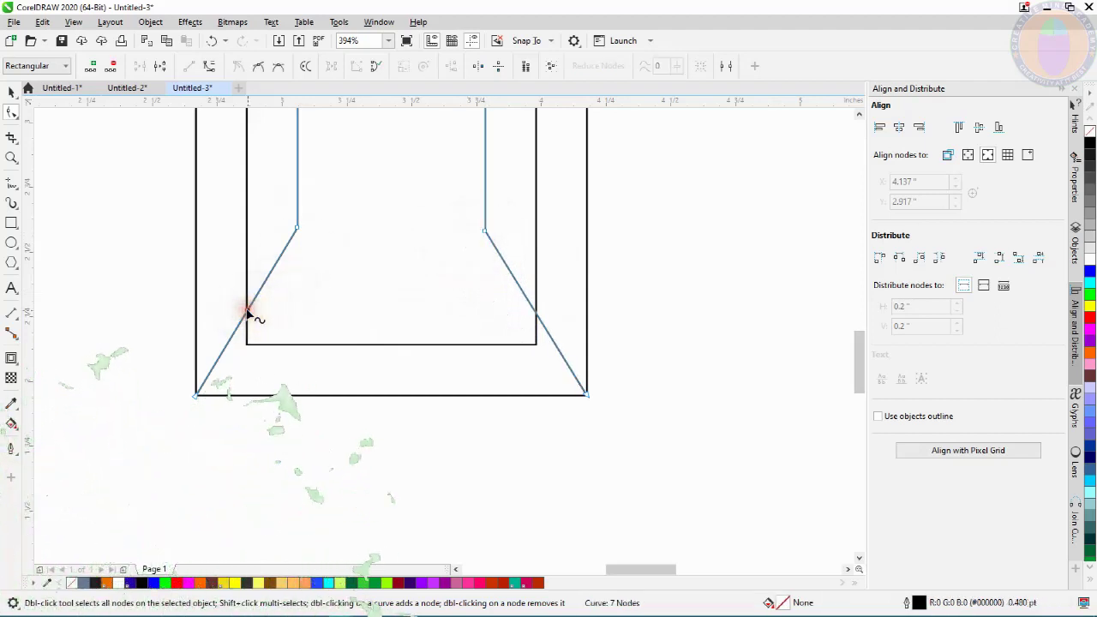
click(210, 67)
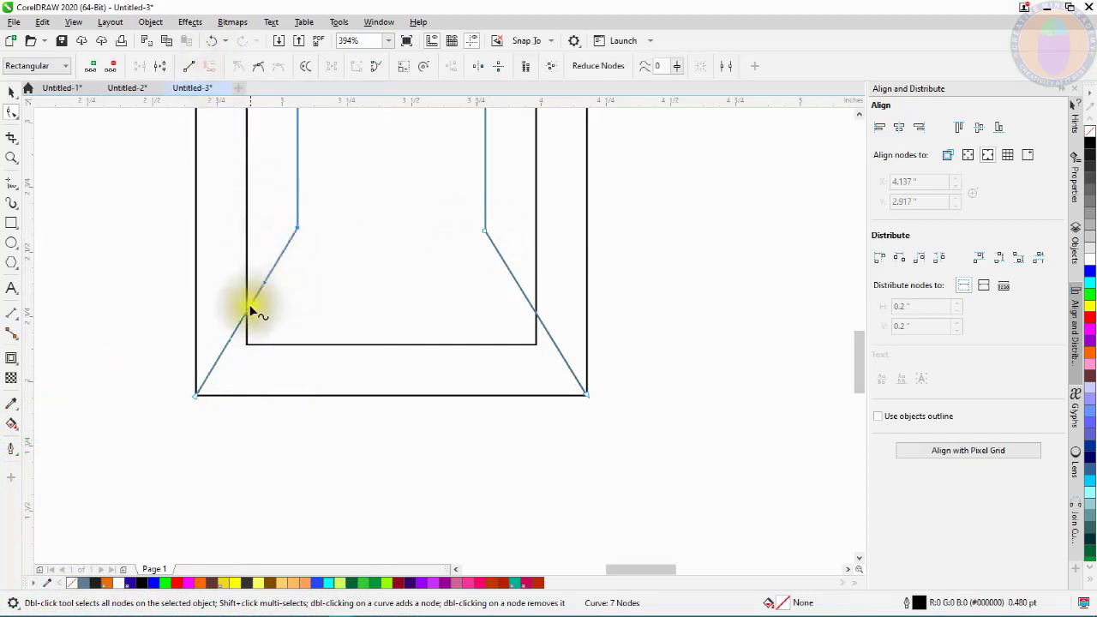
drag(254, 313, 258, 326)
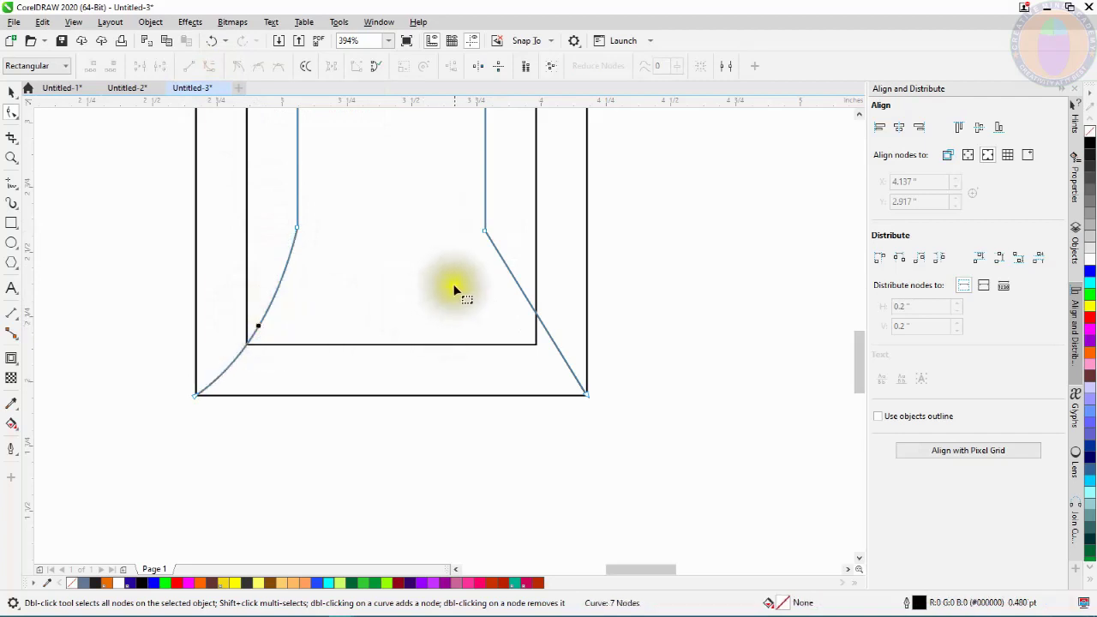
Step: Convert the innermost arch's right diagonal to a curve and bend it inward through the middle arch's bottom-right corner
click(539, 318)
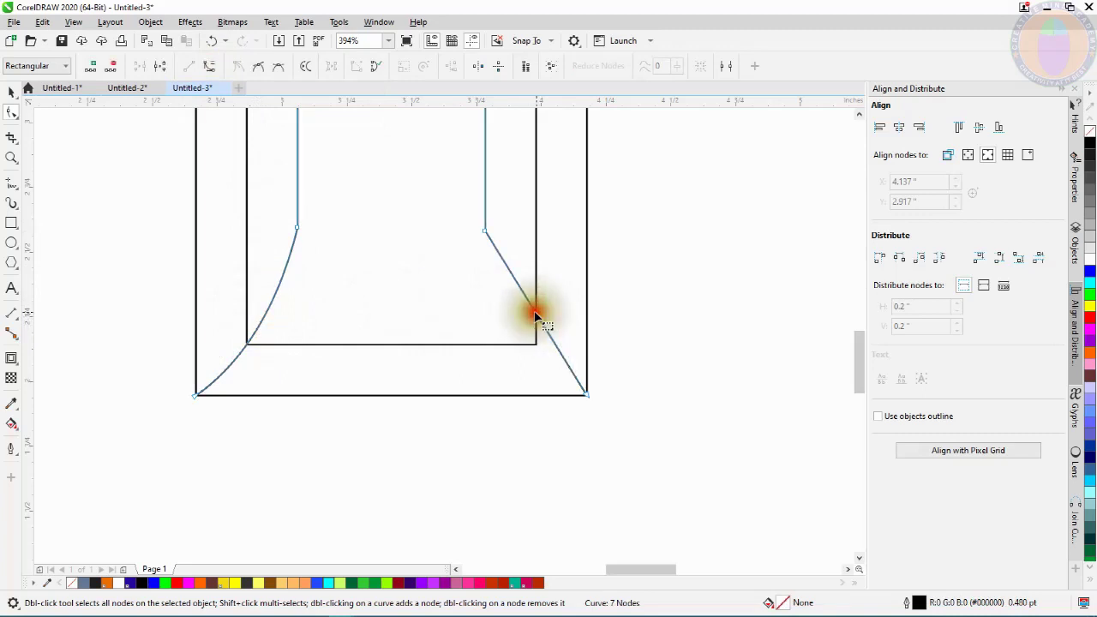
click(211, 68)
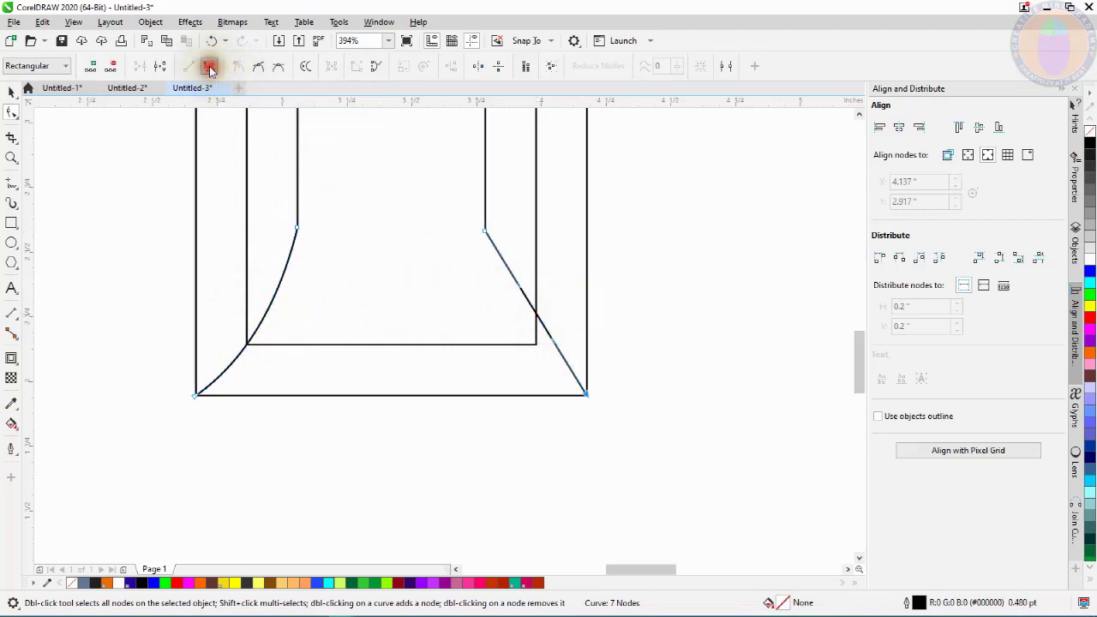
drag(535, 316, 522, 325)
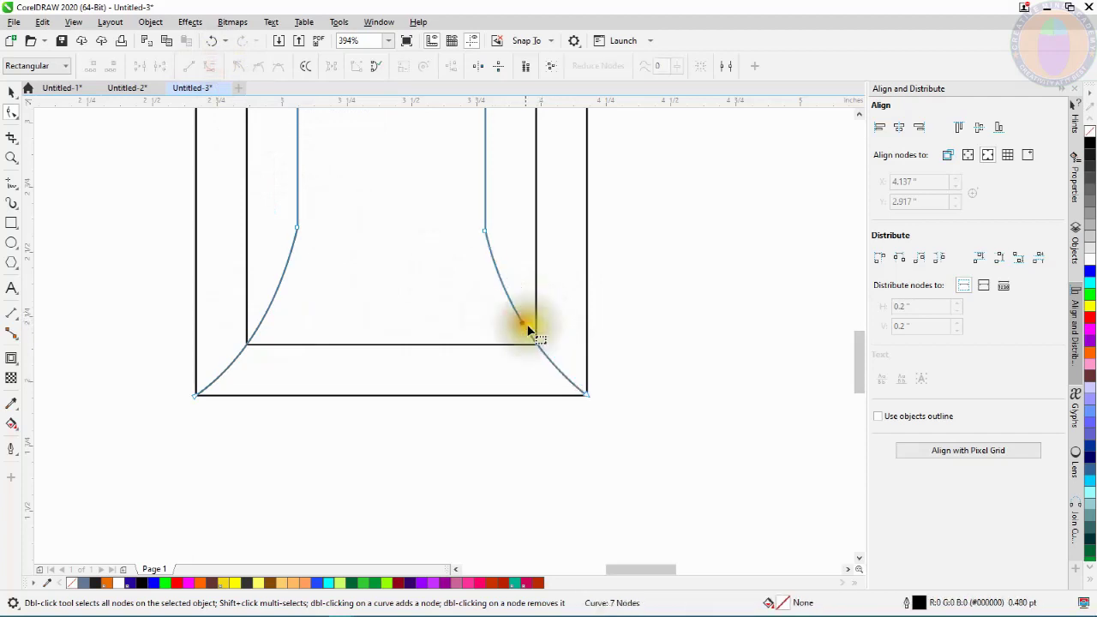
scroll(467, 310, down, 2)
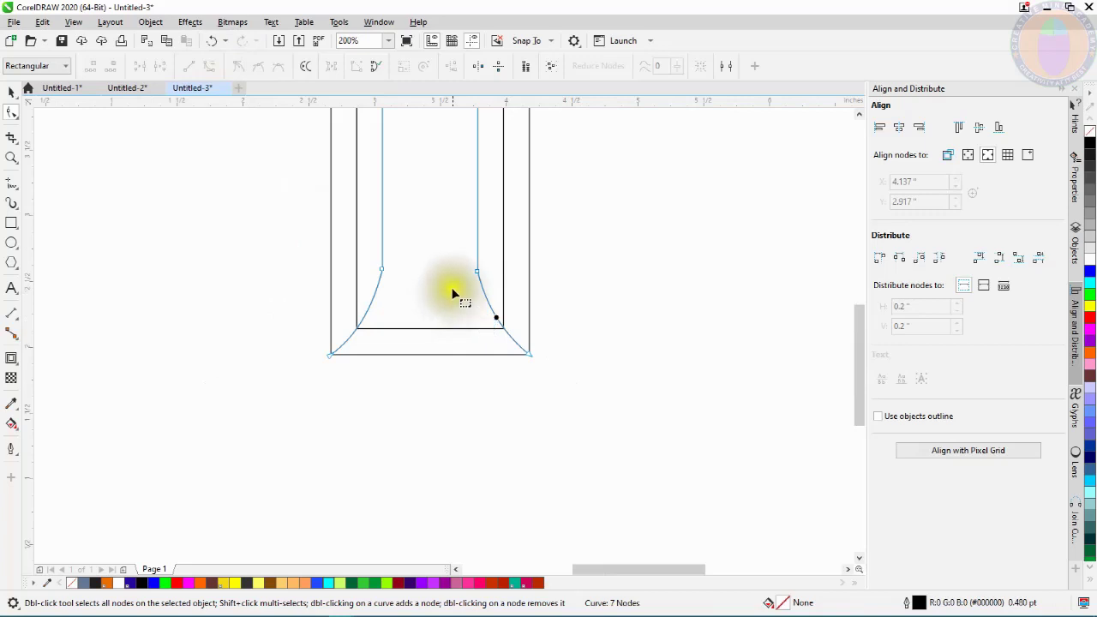
scroll(454, 296, down, 1)
scroll(435, 129, up, 1)
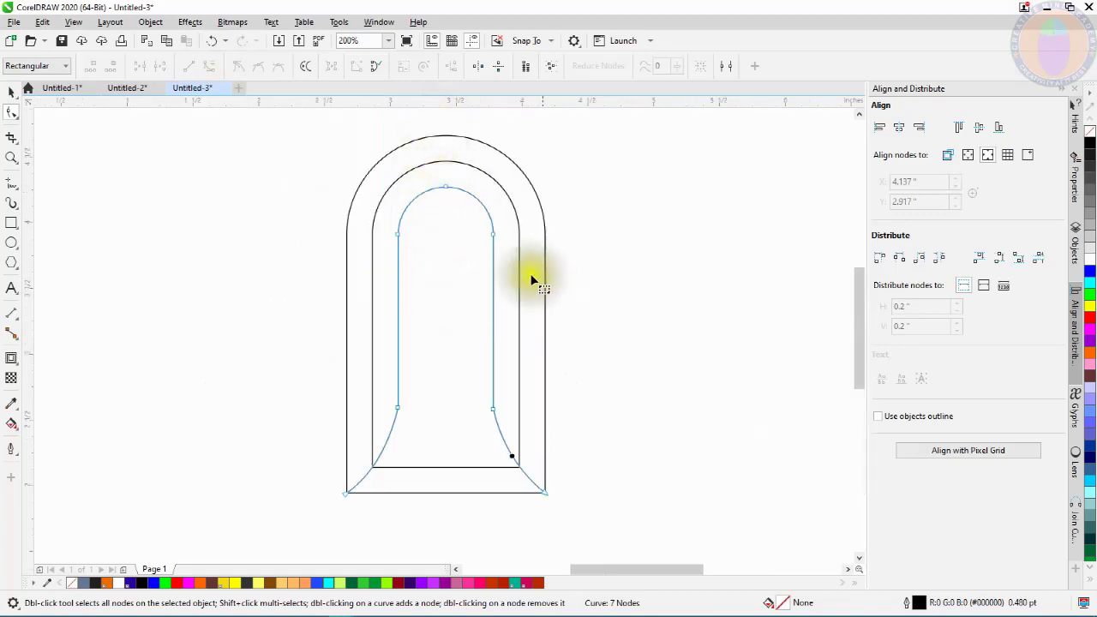
Step: Deselect the innermost arch and fill the band between the outer and middle arches with PANTONE orange using Smart Fill
click(11, 92)
click(255, 316)
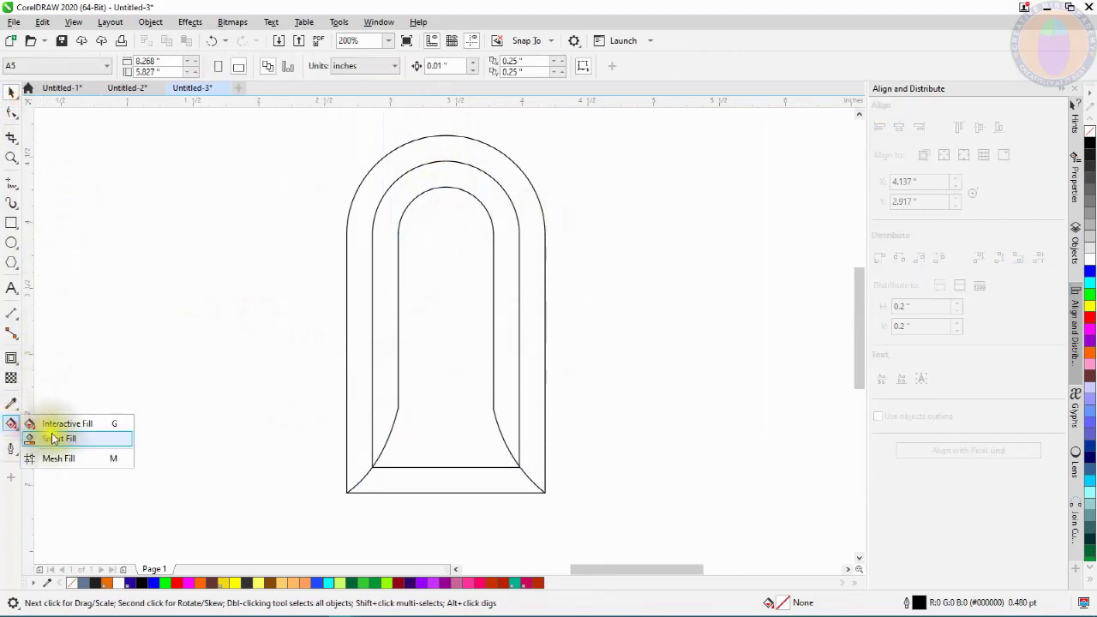
click(80, 439)
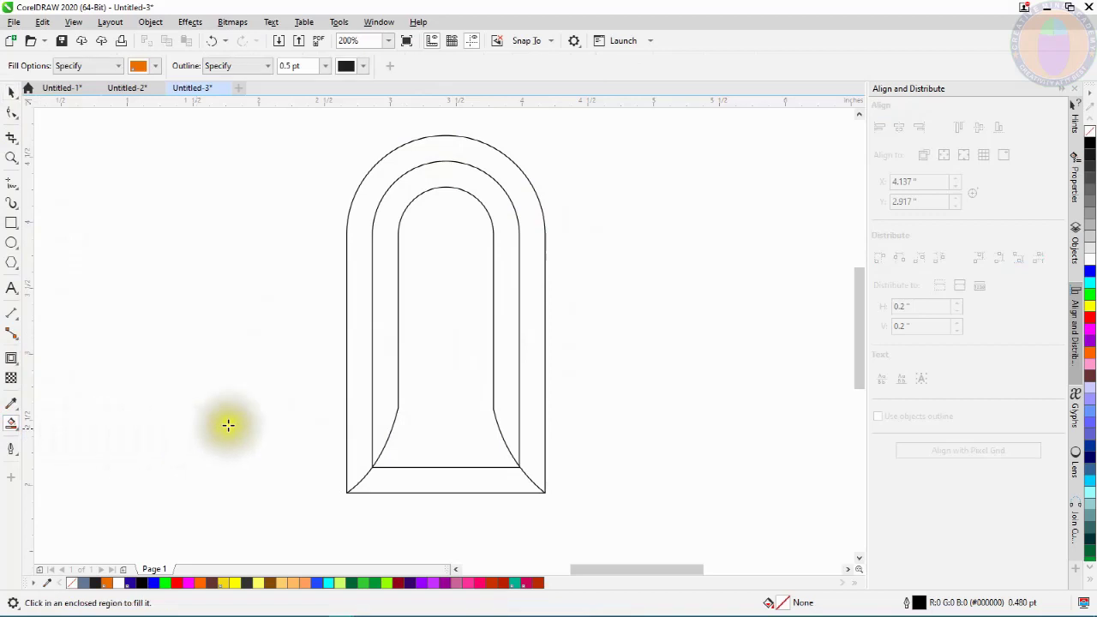
click(354, 302)
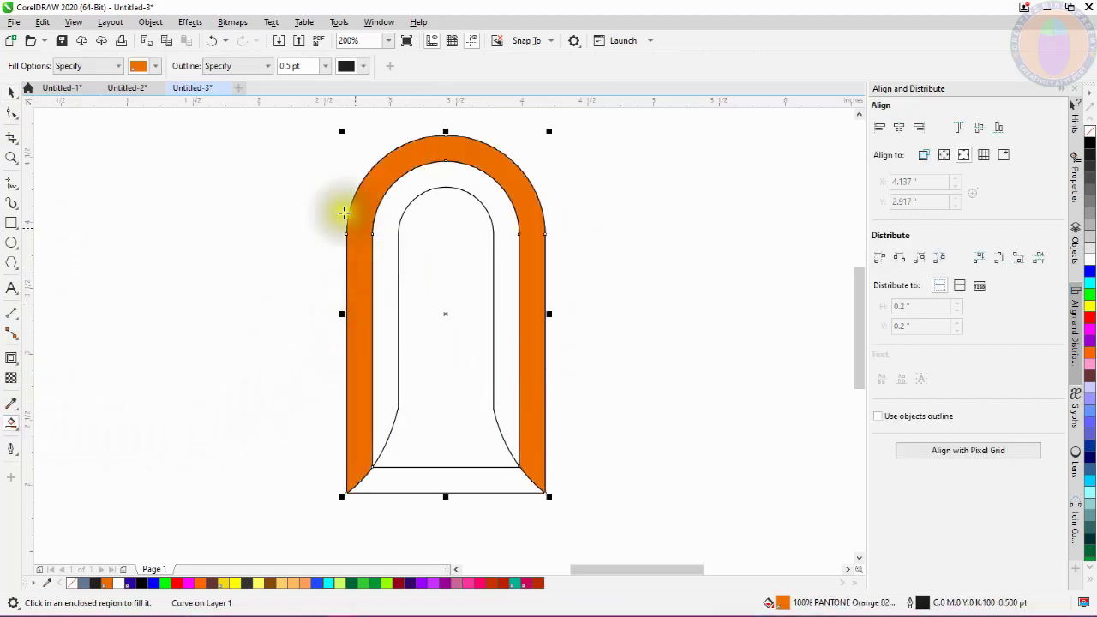
Step: Set the Smart Fill colour to a PANTONE solid coated crimson pink and fill the band between the middle and innermost arches
click(158, 67)
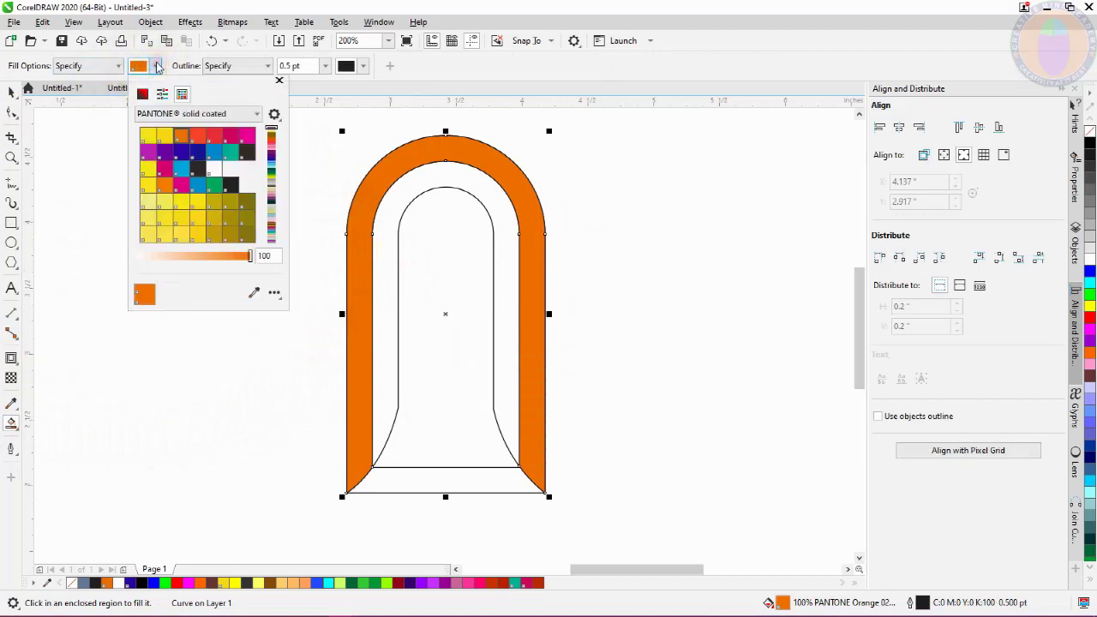
click(244, 136)
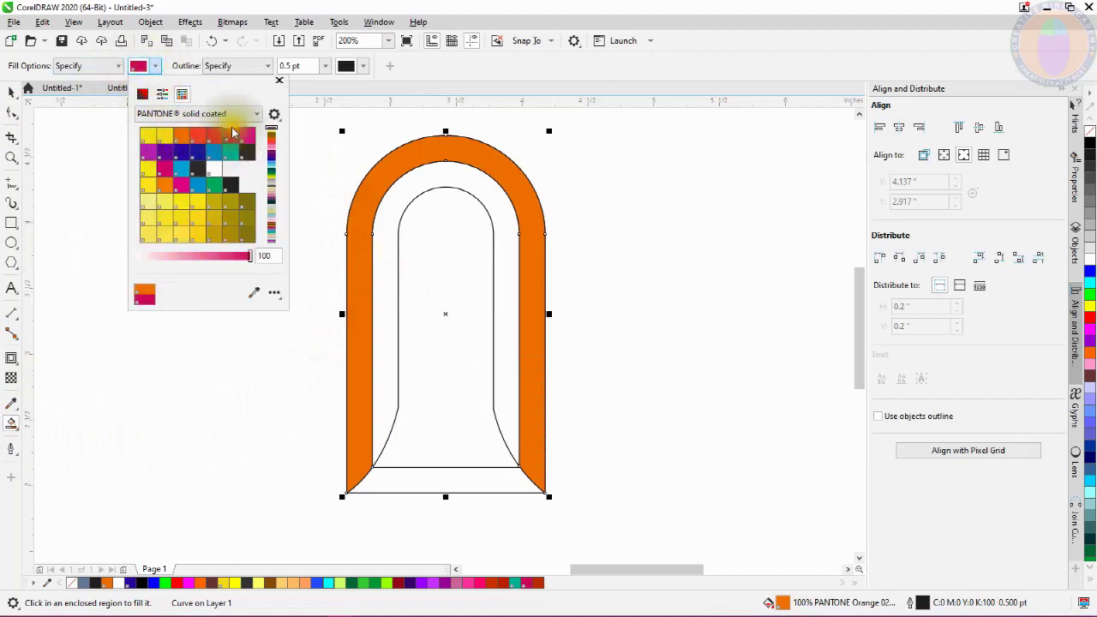
click(386, 244)
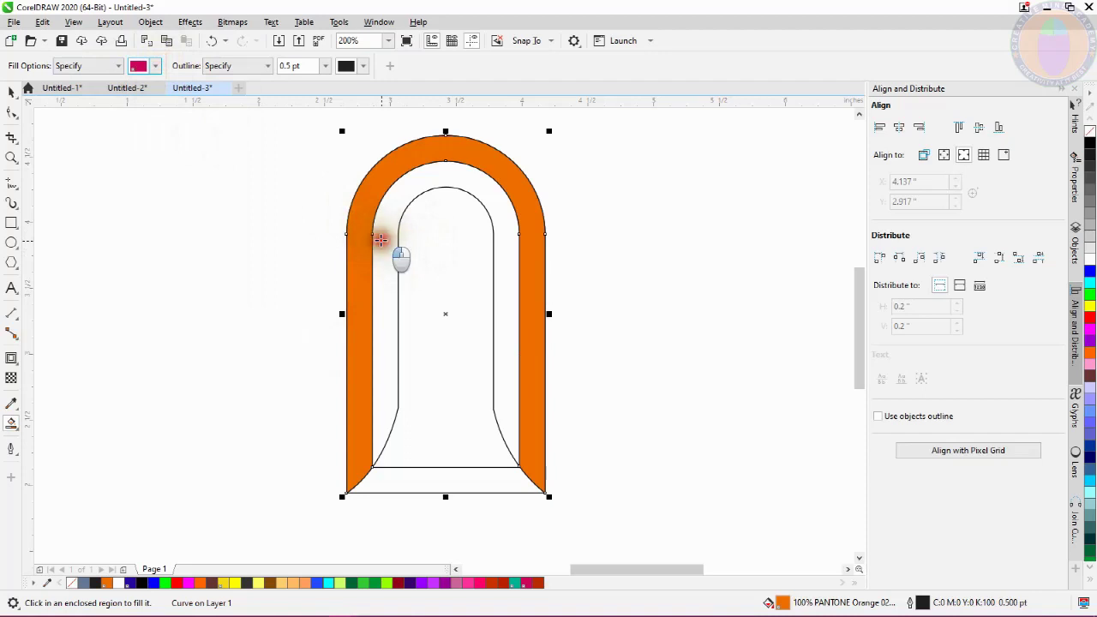
Step: Delete the original unfilled middle arch outline, selecting it by its bottom edge
click(12, 91)
click(708, 330)
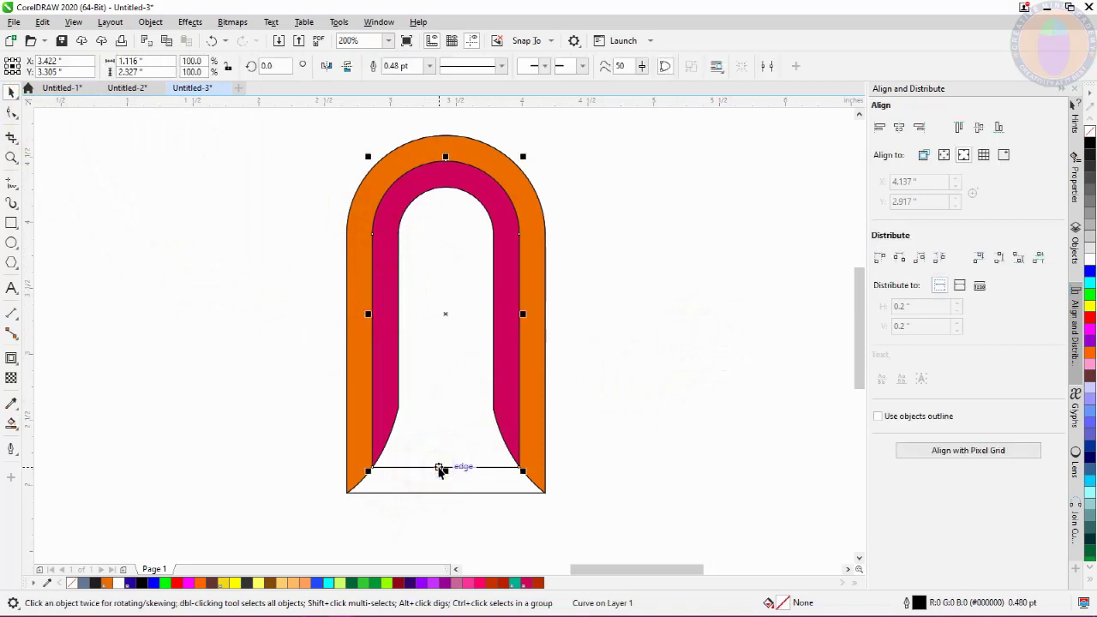
right_click(440, 470)
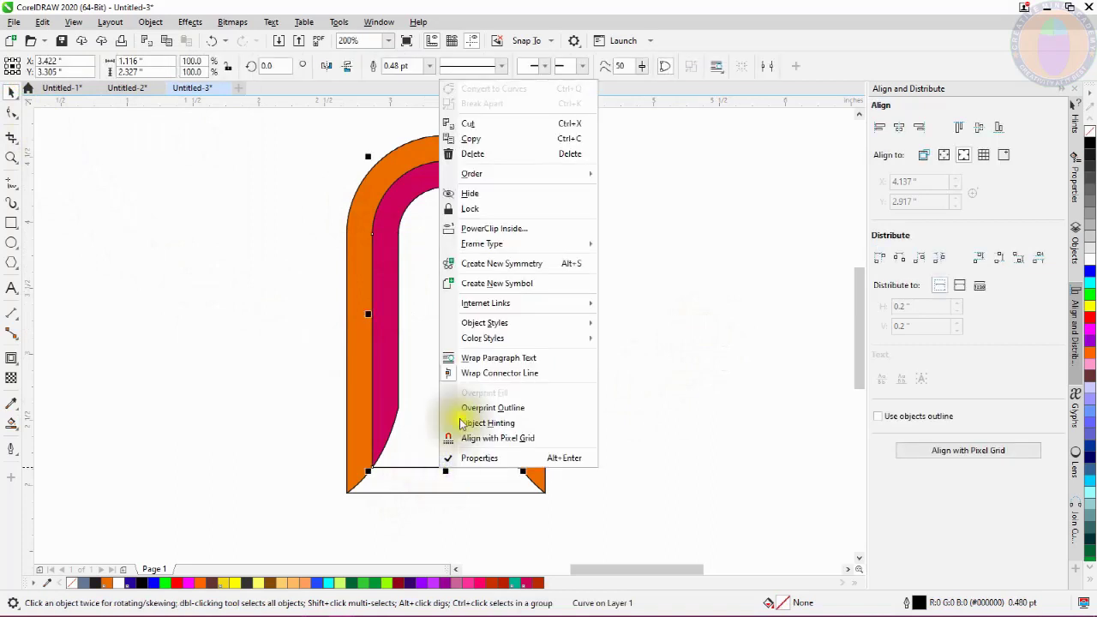
click(468, 154)
key(Escape)
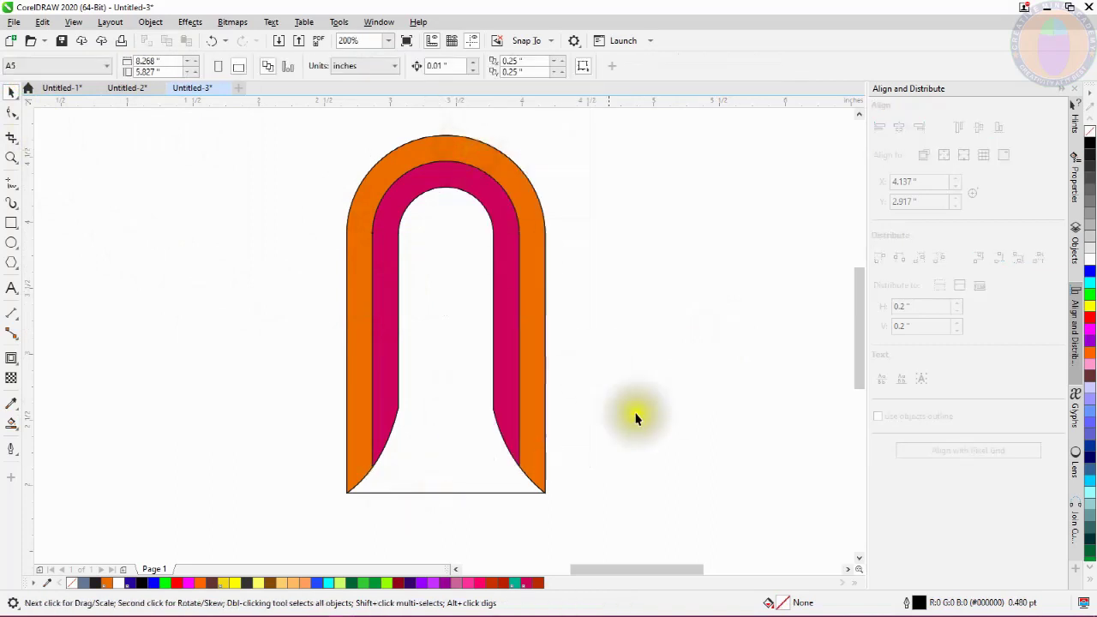
Step: Delete the original unfilled outer rounded rectangle, selecting it by its bottom edge
click(455, 496)
right_click(452, 494)
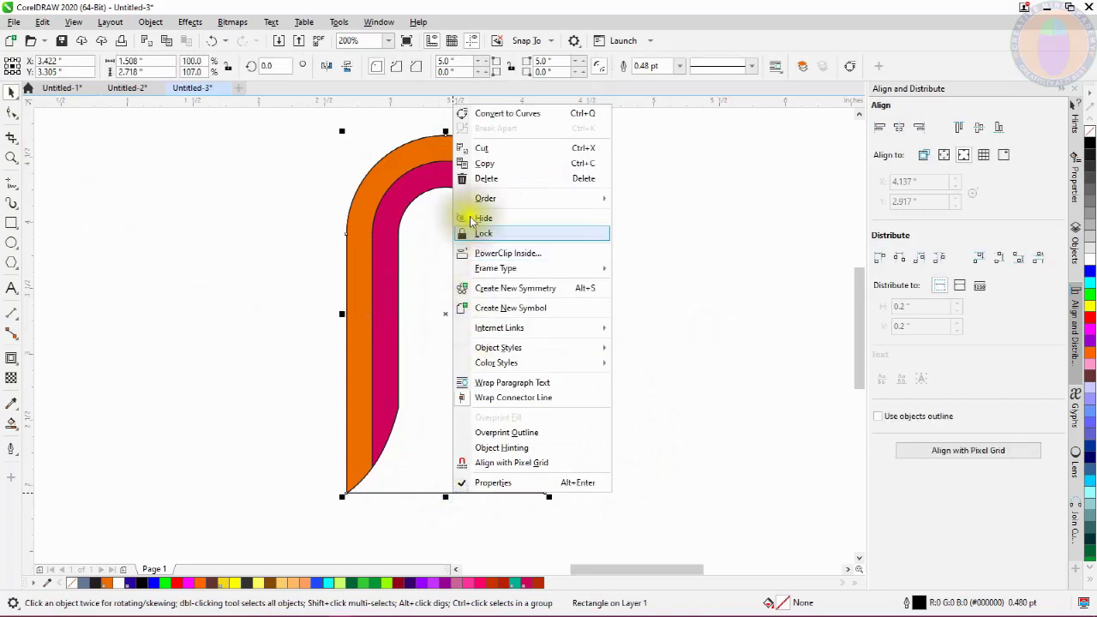
click(481, 177)
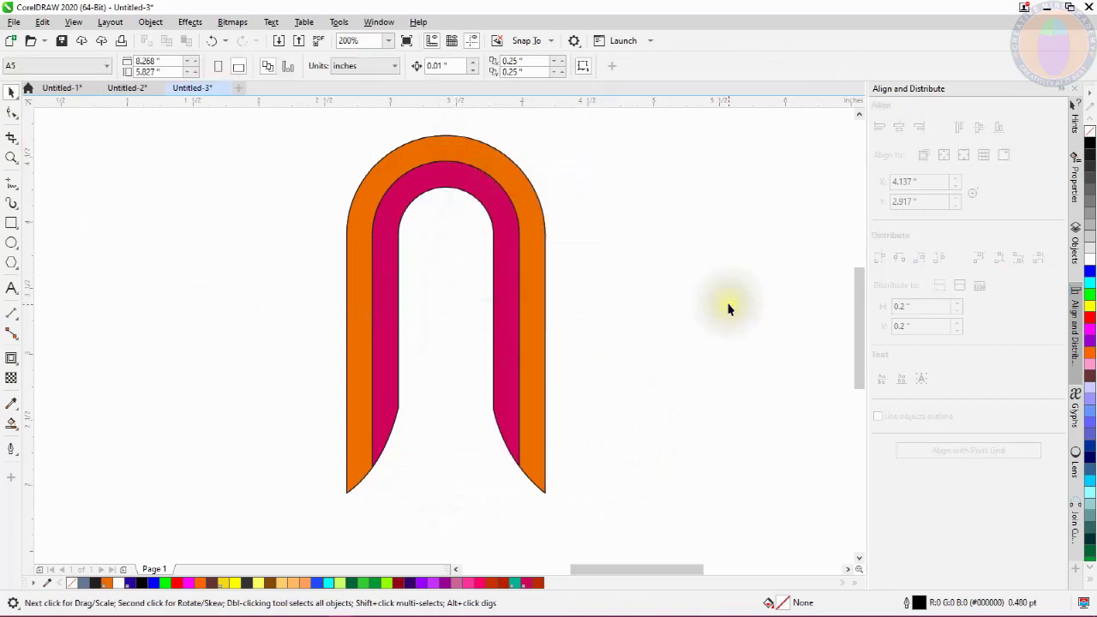
Step: Select all the remaining arch pieces, remove their fill, and deselect them
scroll(570, 300, down, 1)
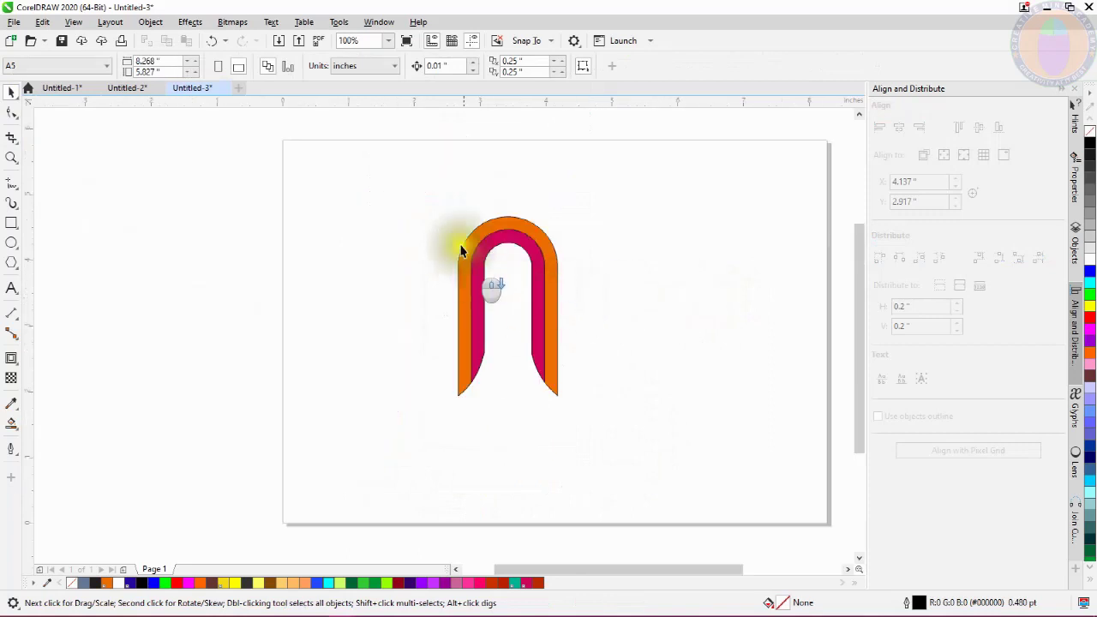
drag(411, 185, 566, 405)
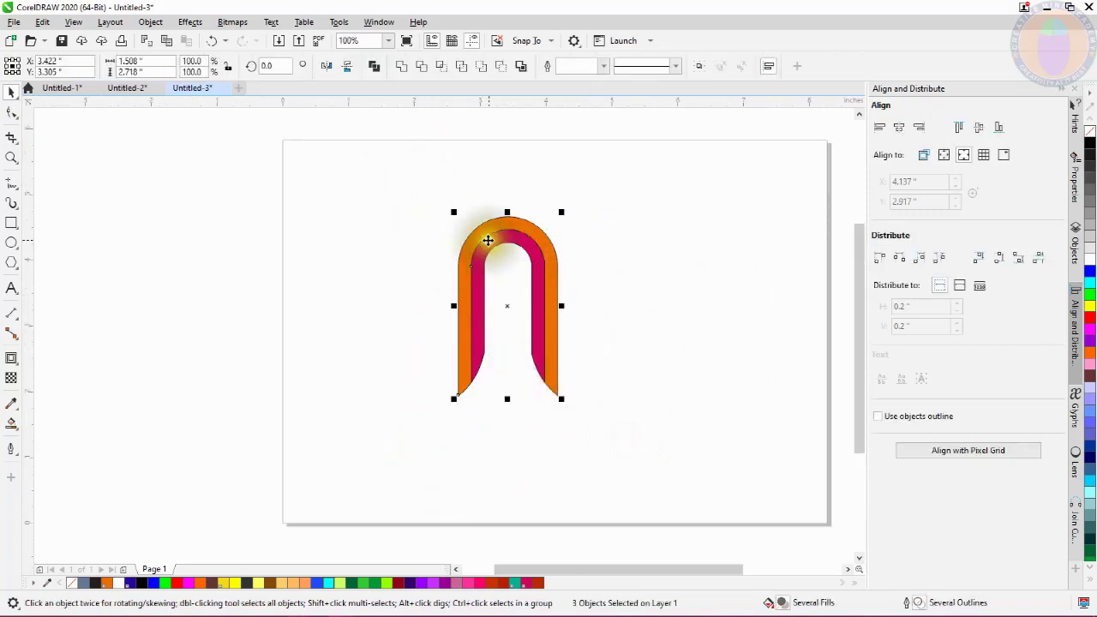
scroll(506, 252, up, 1)
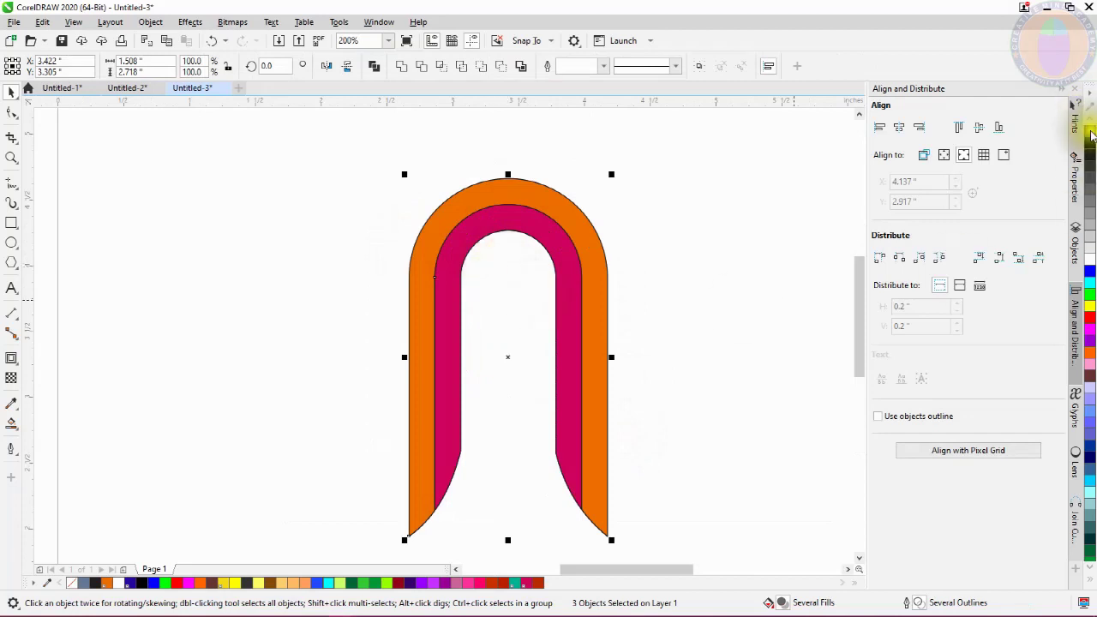
click(1090, 131)
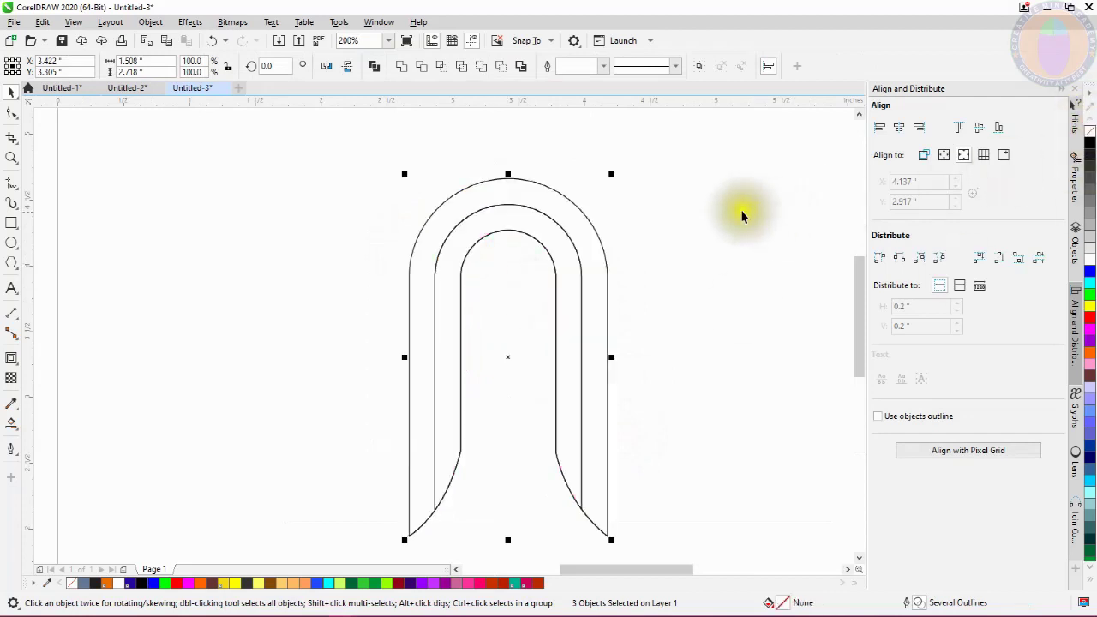
click(725, 214)
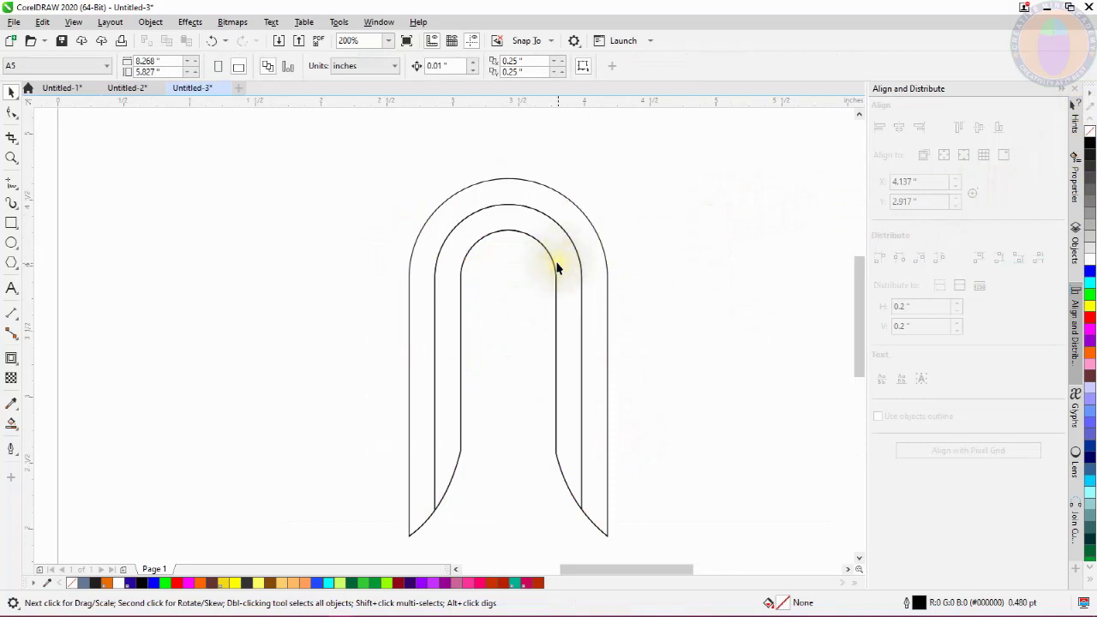
Step: Select all the arch pieces and rotate them by -45 degrees
scroll(521, 257, down, 1)
drag(412, 196, 652, 435)
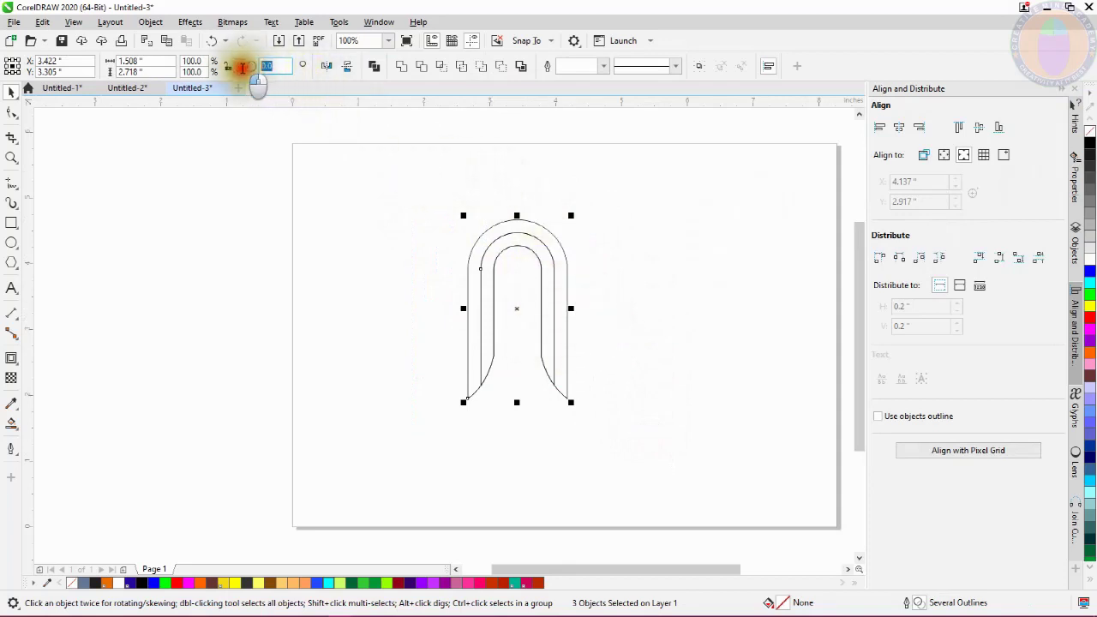
double_click(267, 66)
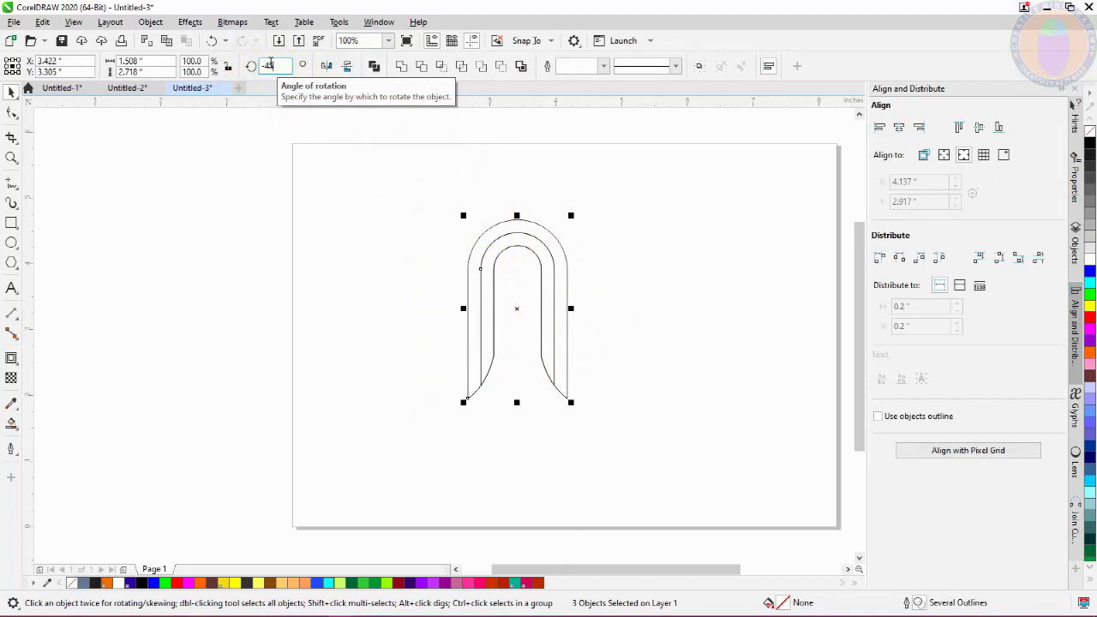
key(Return)
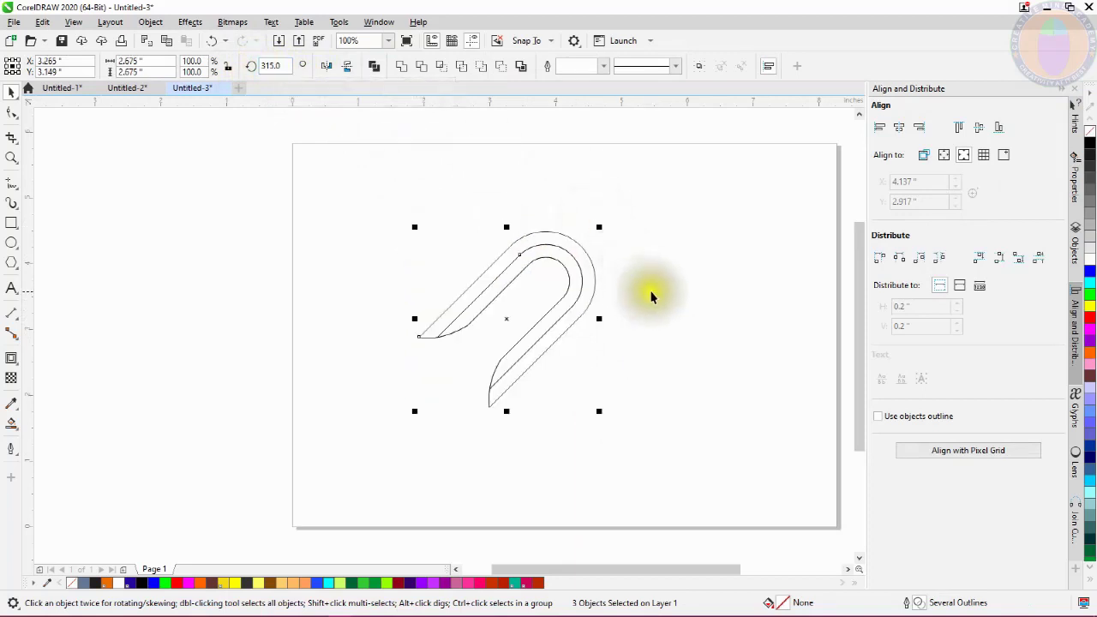
click(649, 292)
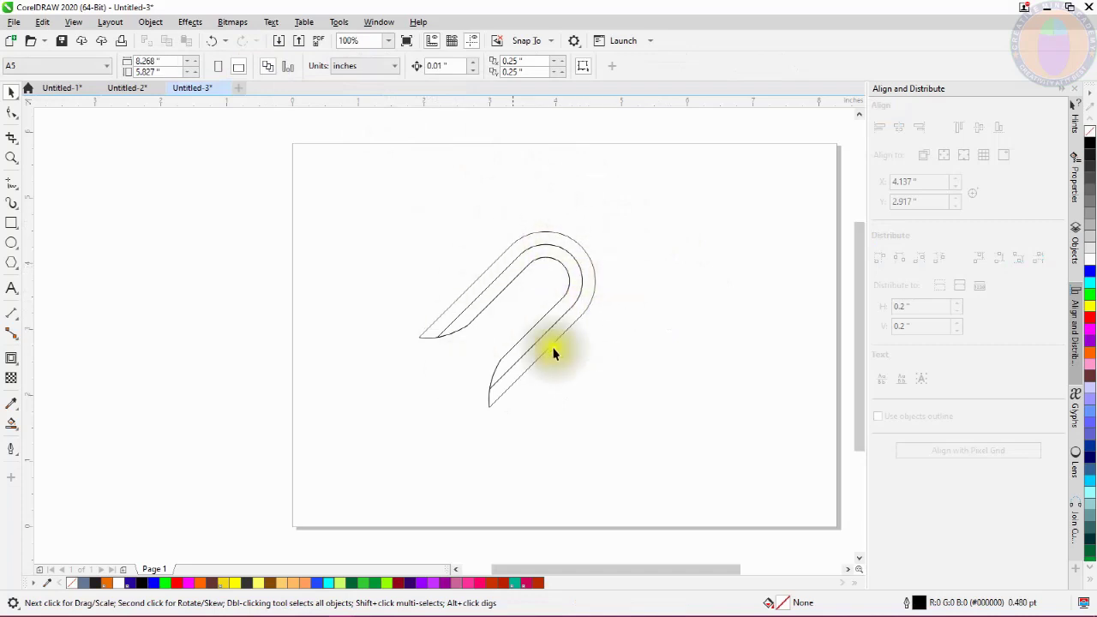
Step: Create a horizontally mirrored copy of the rotated arch pieces on their left side, meeting the original at its left tip
drag(306, 208, 698, 416)
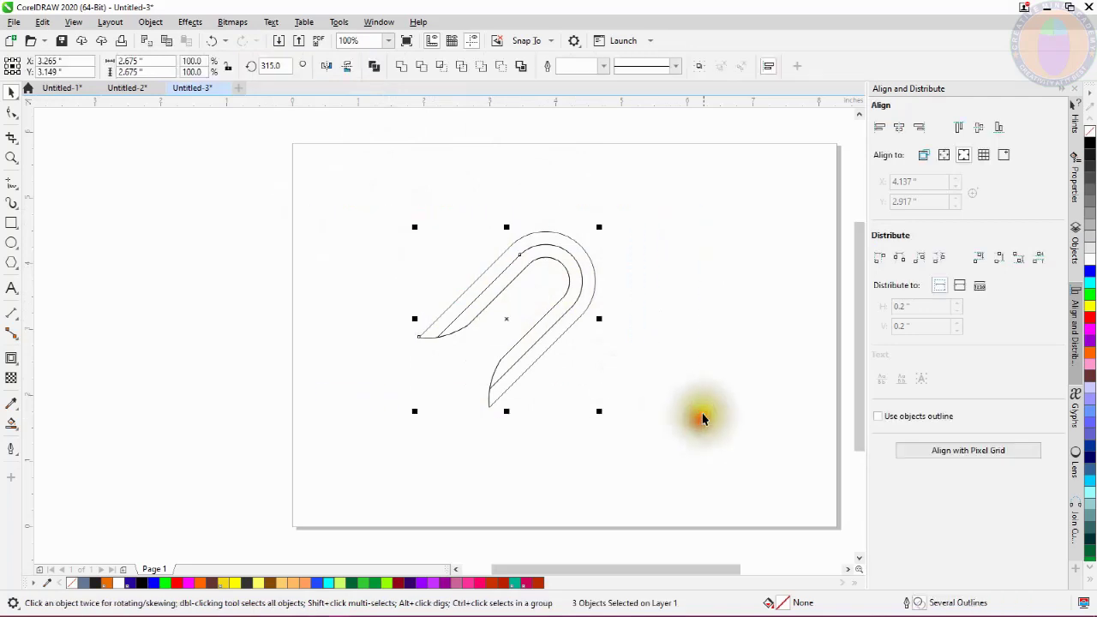
click(617, 316)
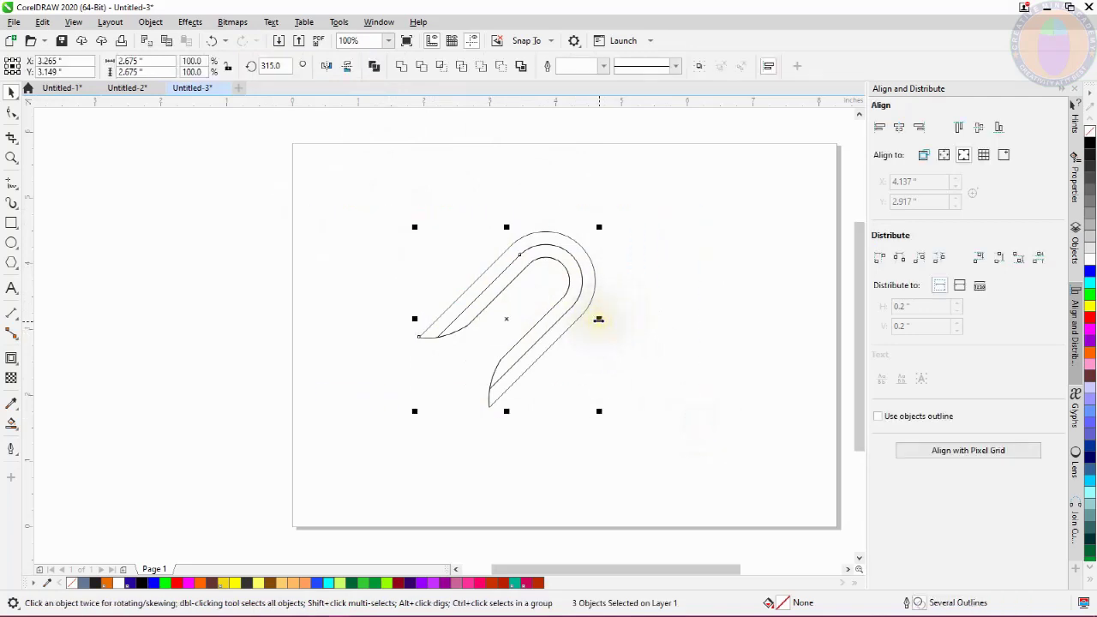
drag(598, 321, 409, 332)
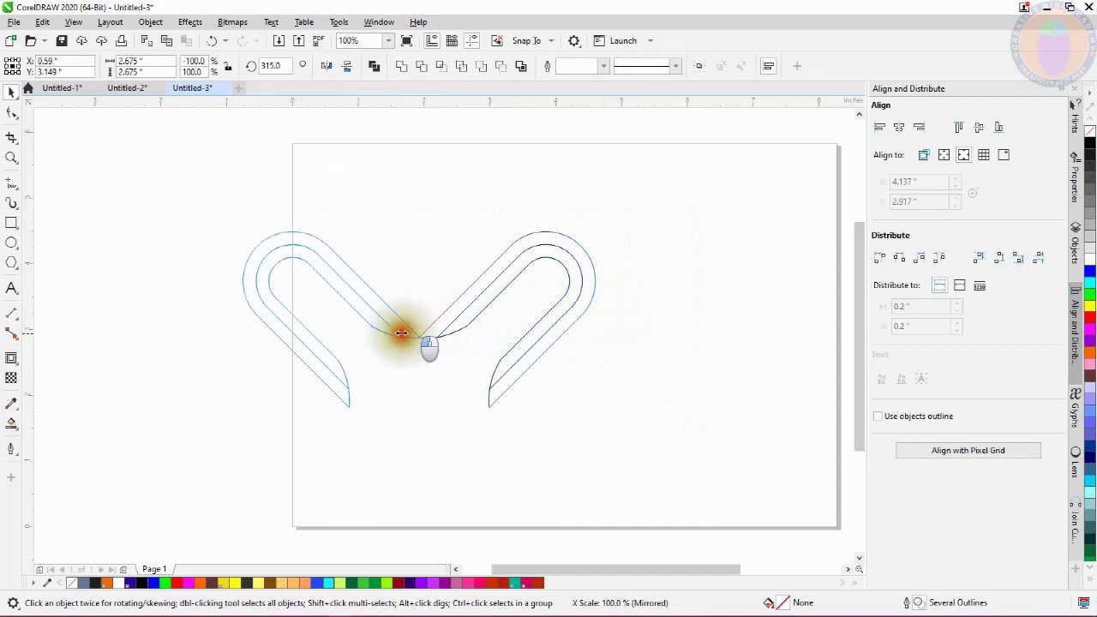
drag(401, 333, 399, 332)
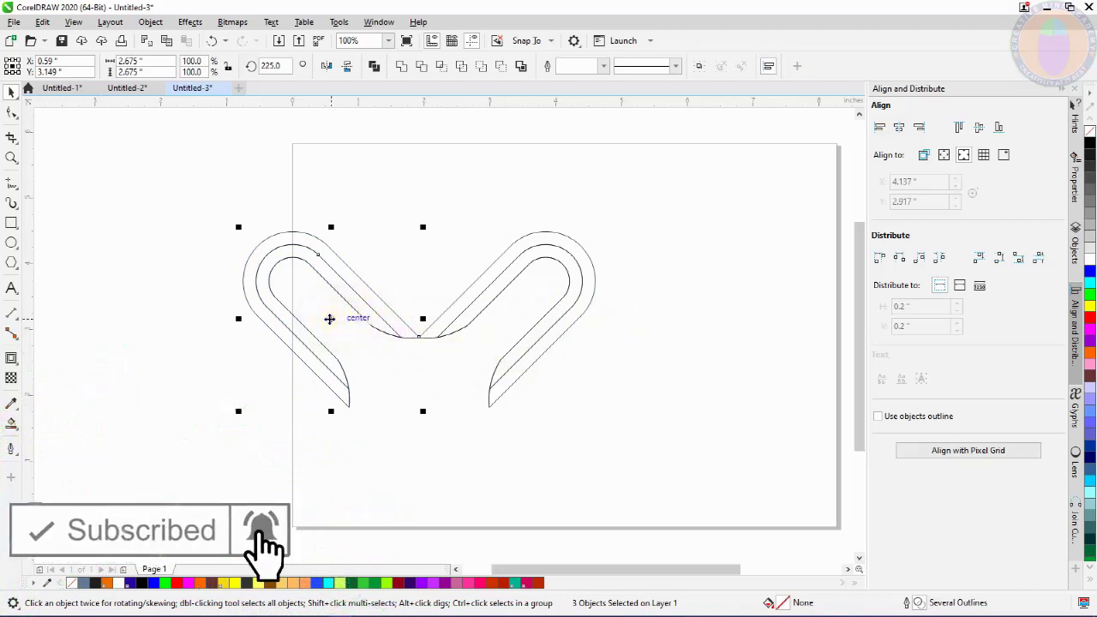
Step: Move the mirrored arch pieces straight right over the original arch, centring both so they interlace into a heart shape
click(330, 319)
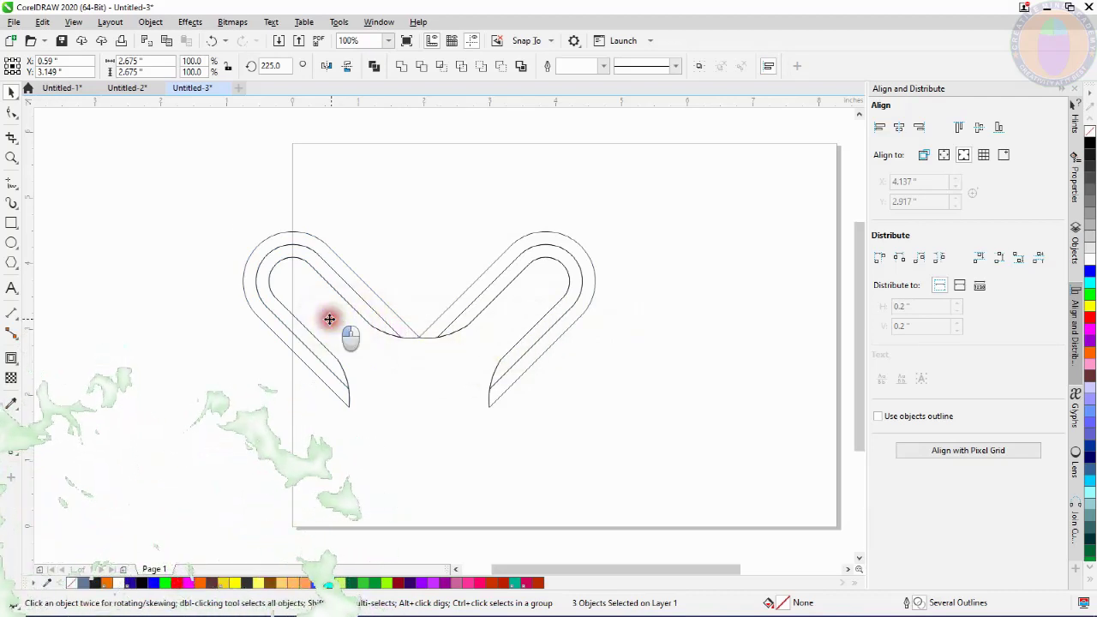
drag(329, 319, 502, 322)
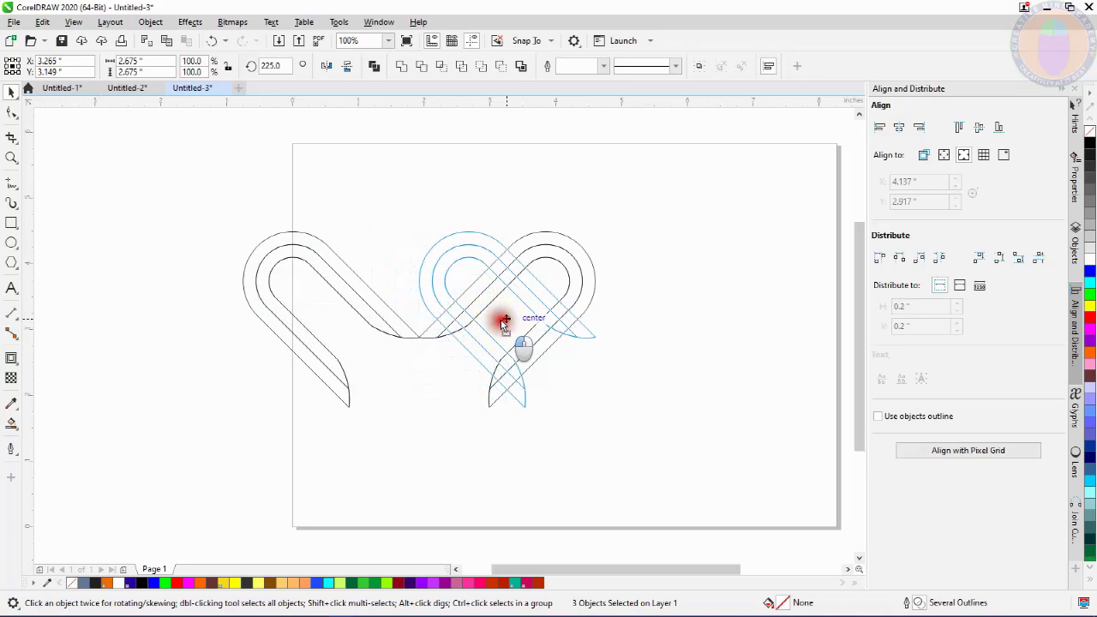
drag(504, 322, 503, 318)
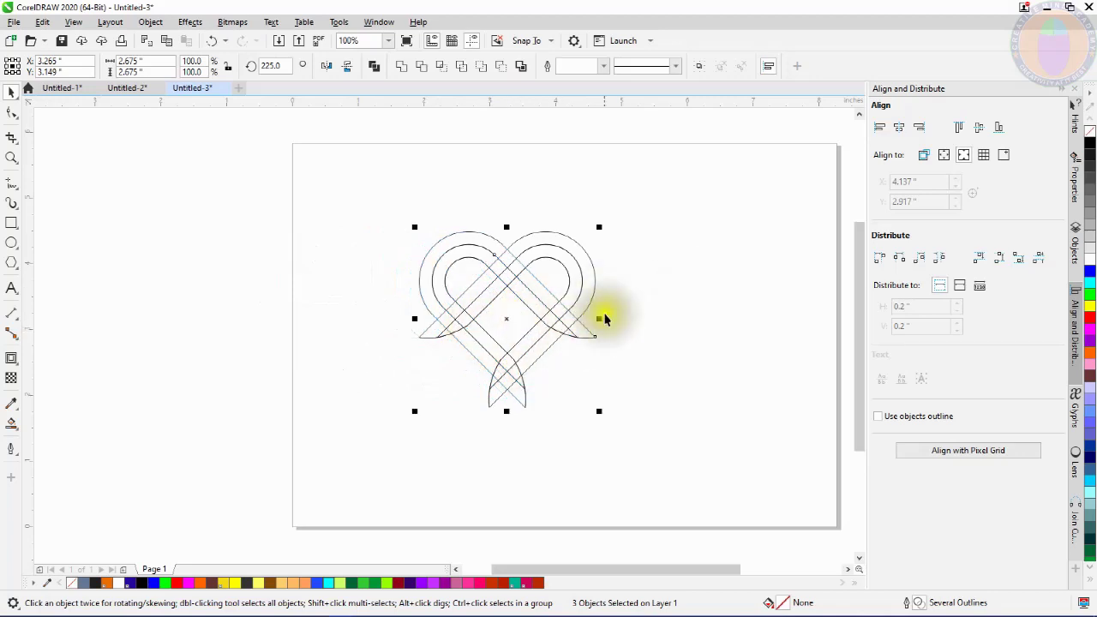
click(664, 253)
drag(337, 182, 686, 450)
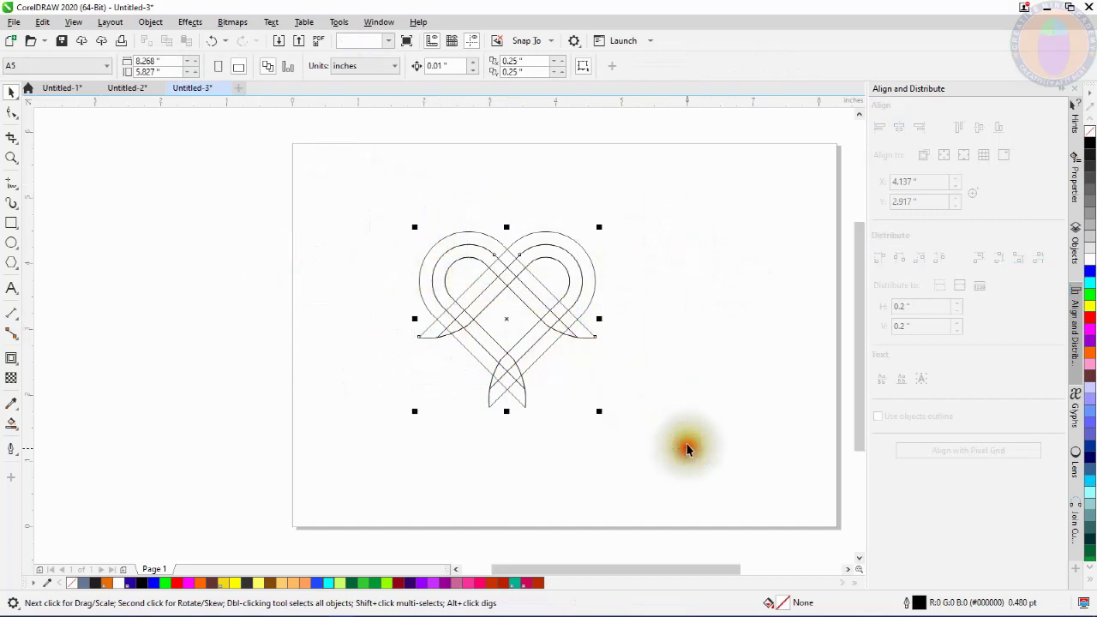
click(674, 264)
drag(360, 211, 698, 447)
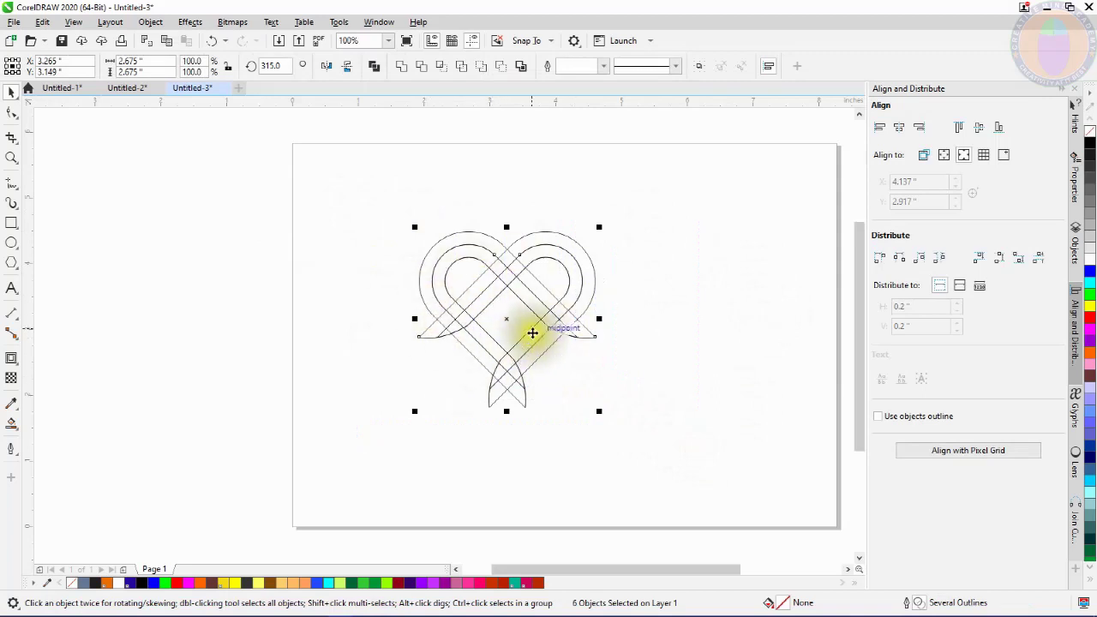
click(695, 299)
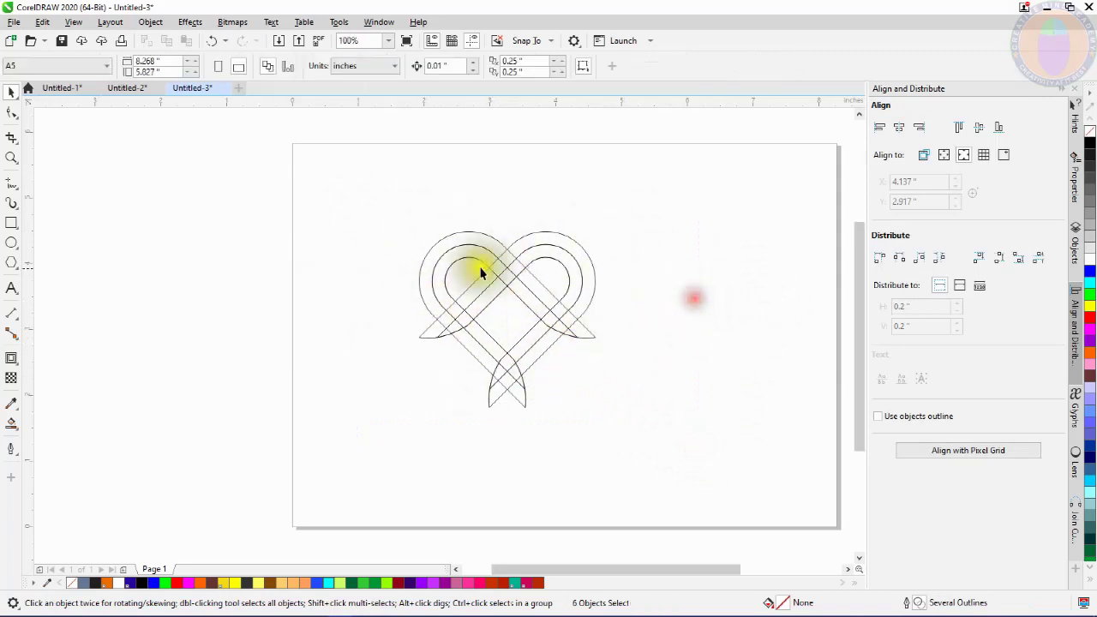
Step: Use Smart Fill with PANTONE Rubine Red to colour the regions of the right arch's lower leg, from the bottom-left tip up to the right crossing
click(16, 431)
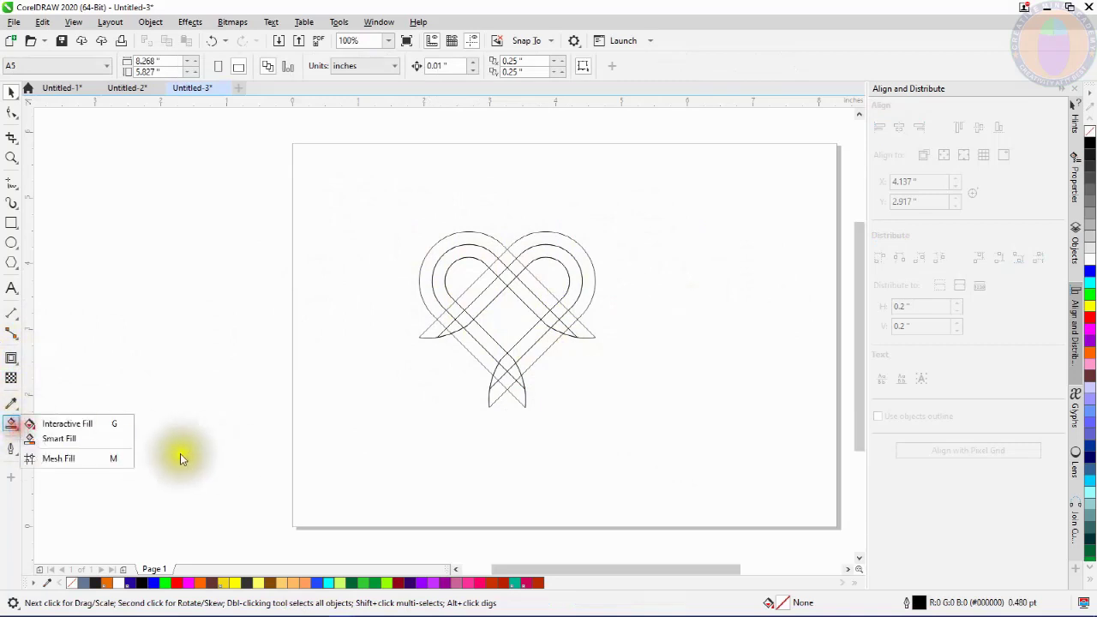
click(100, 438)
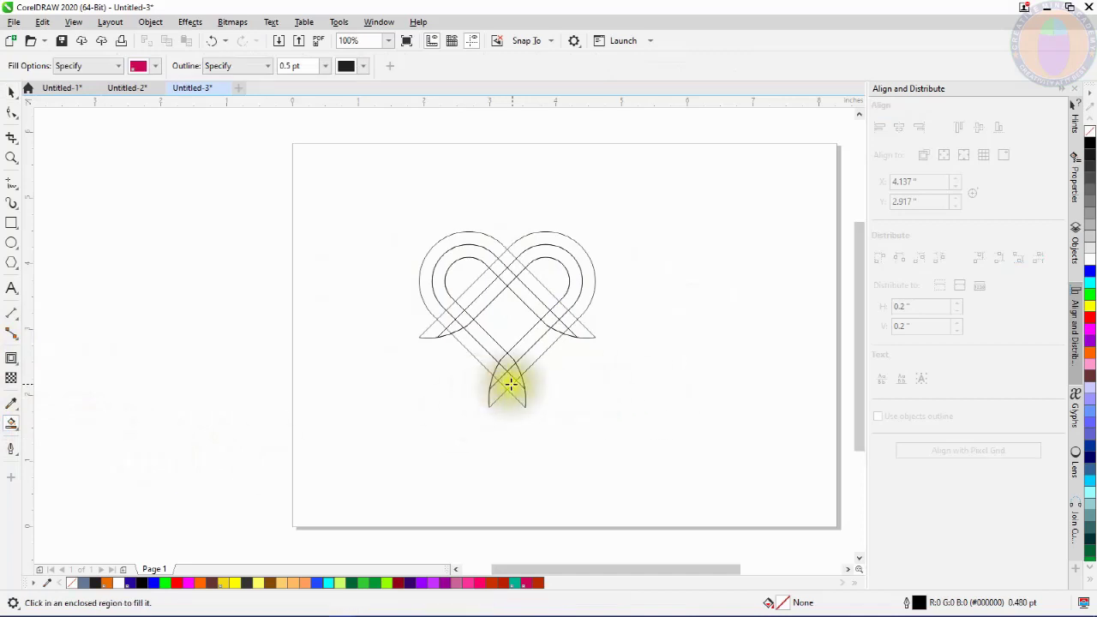
scroll(513, 377, up, 2)
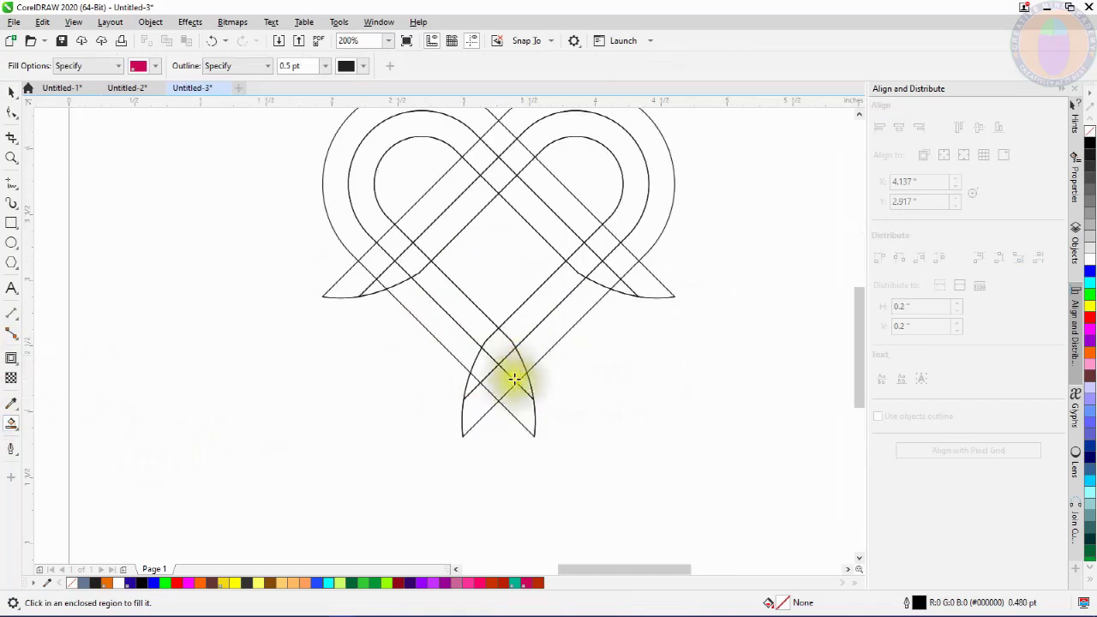
click(478, 404)
click(483, 376)
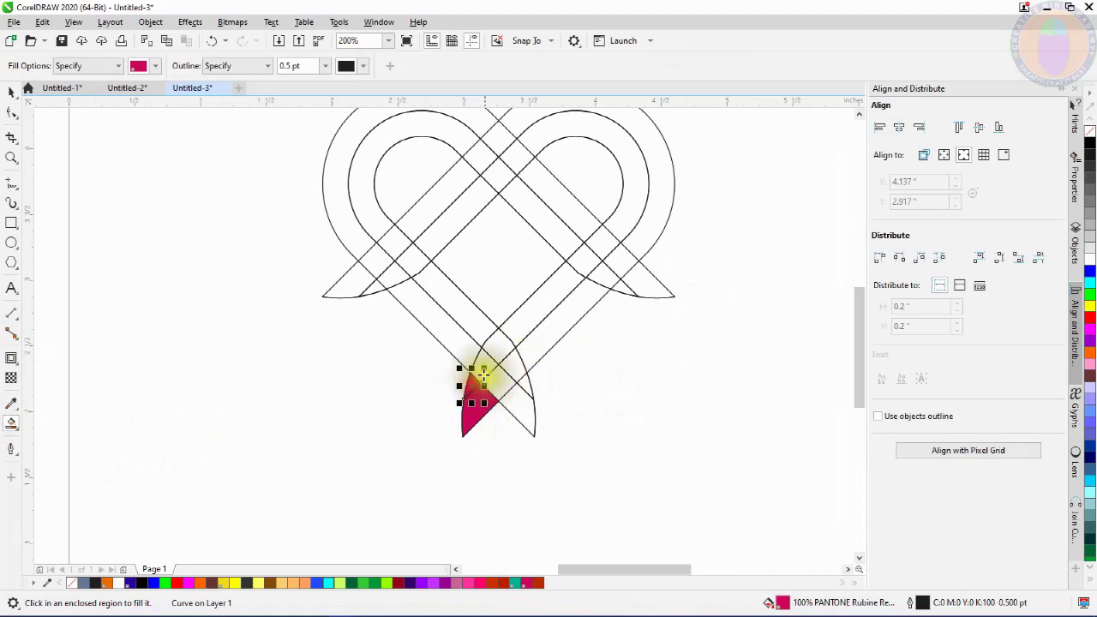
click(499, 349)
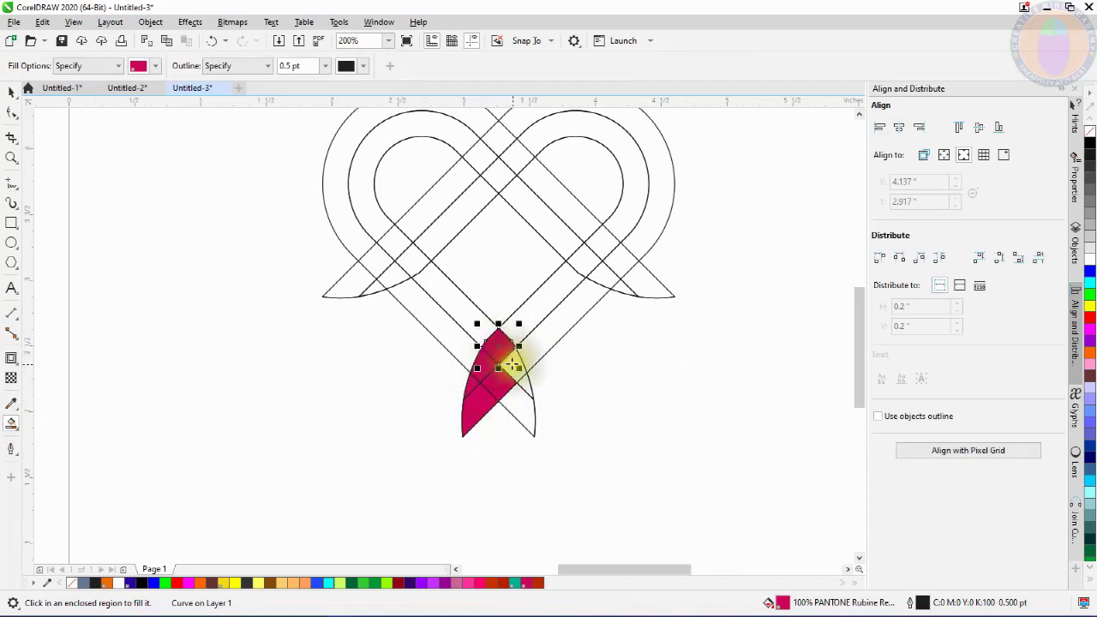
click(527, 351)
click(558, 326)
click(551, 294)
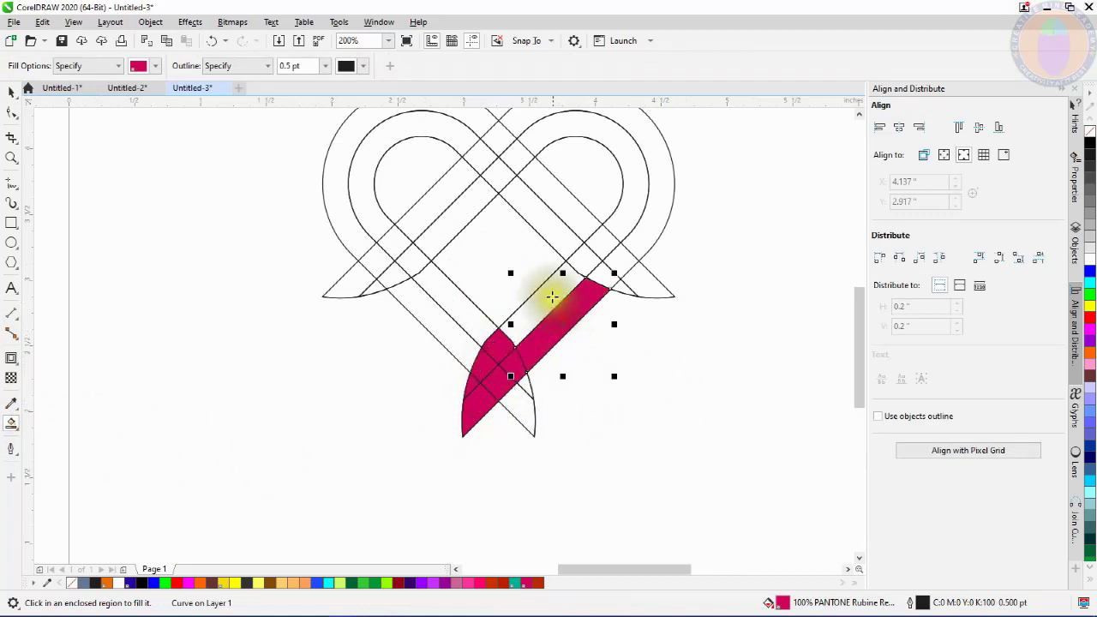
Step: Fill the right arch's upper loop, its long diagonal leg and its left tip with the same Rubine Red, leaving the left crossing unfilled
click(649, 232)
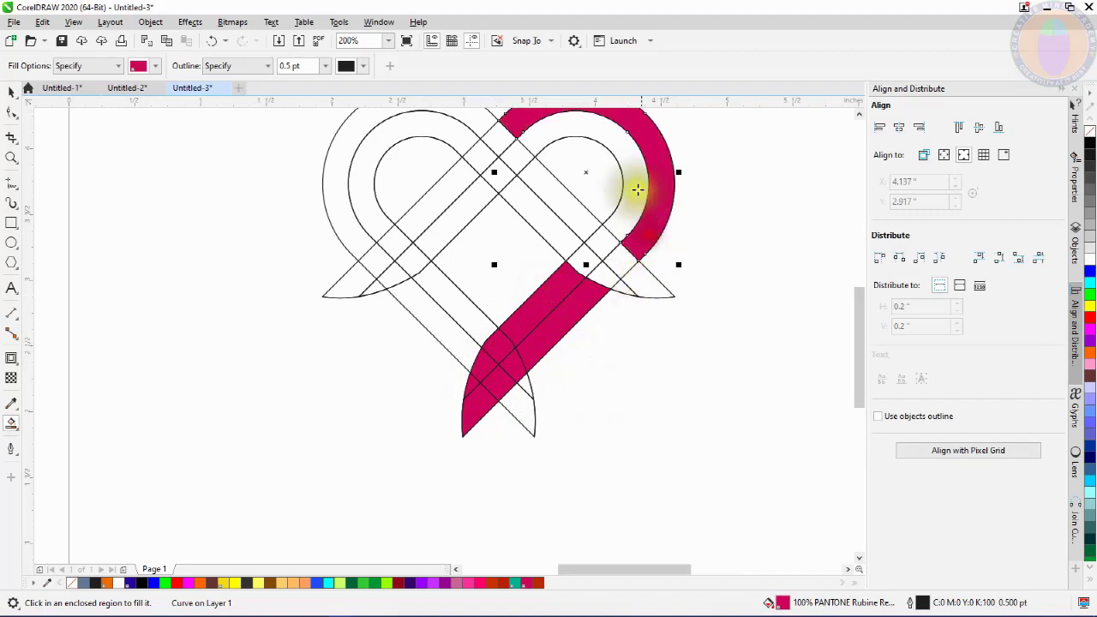
click(606, 152)
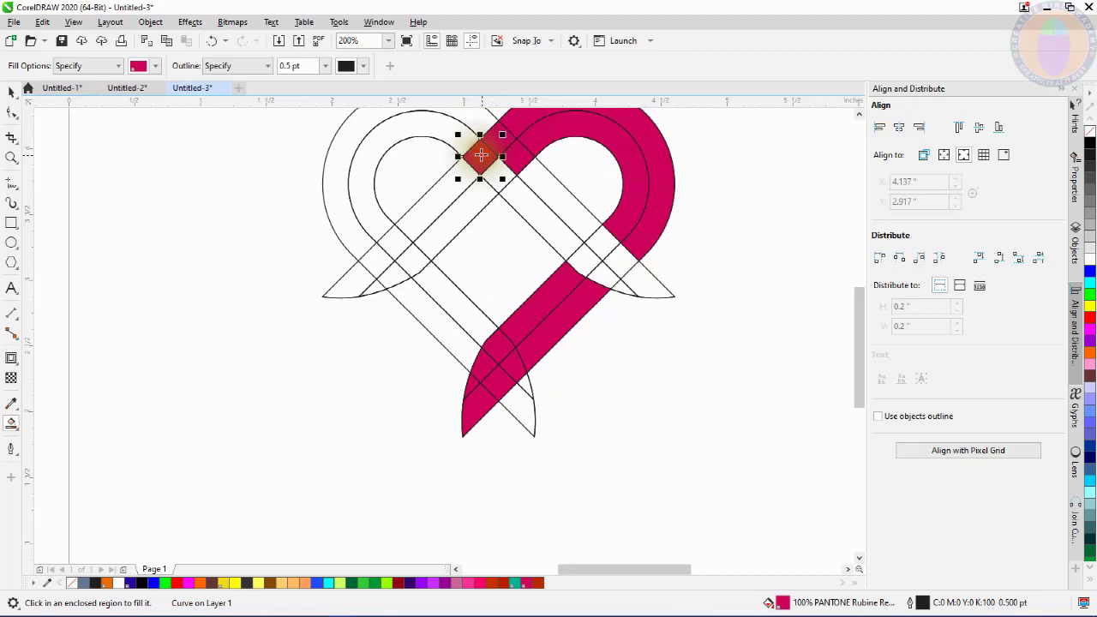
click(454, 206)
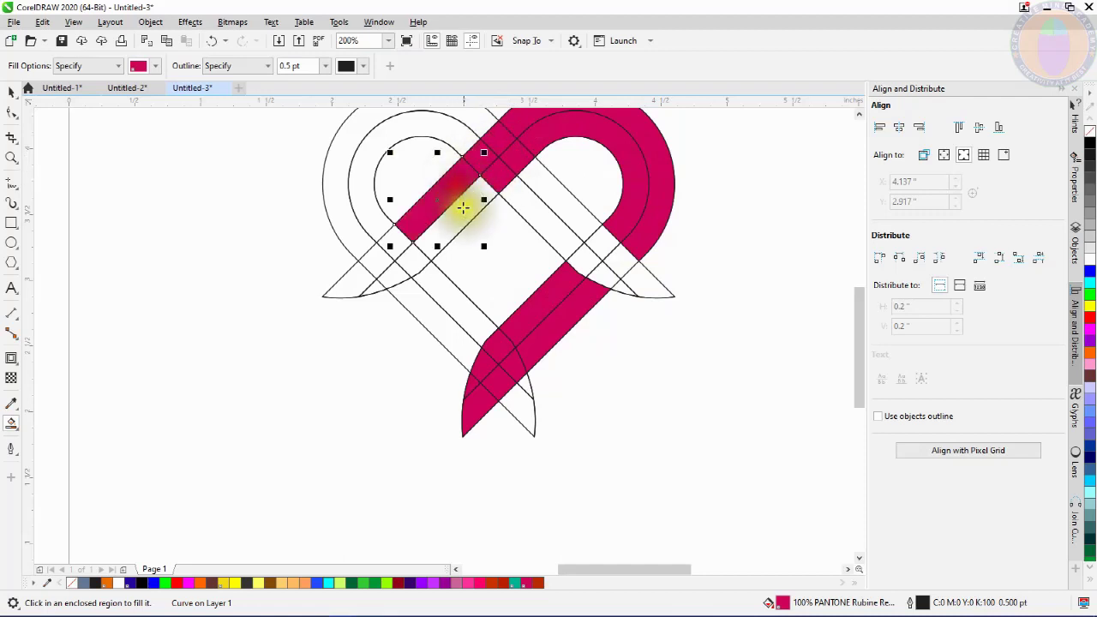
click(465, 215)
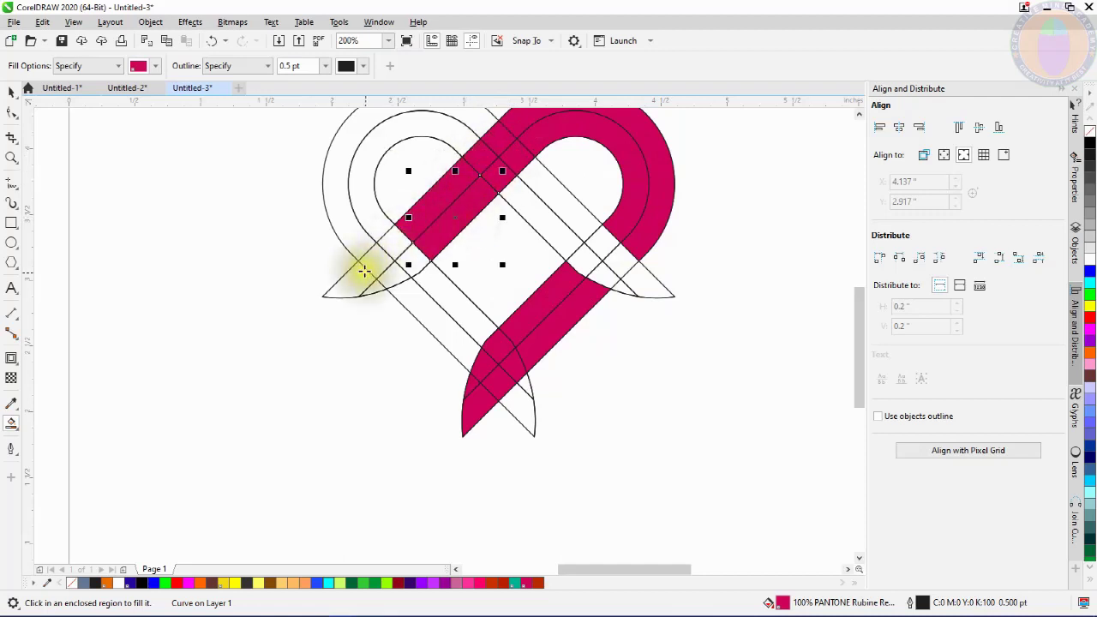
click(360, 271)
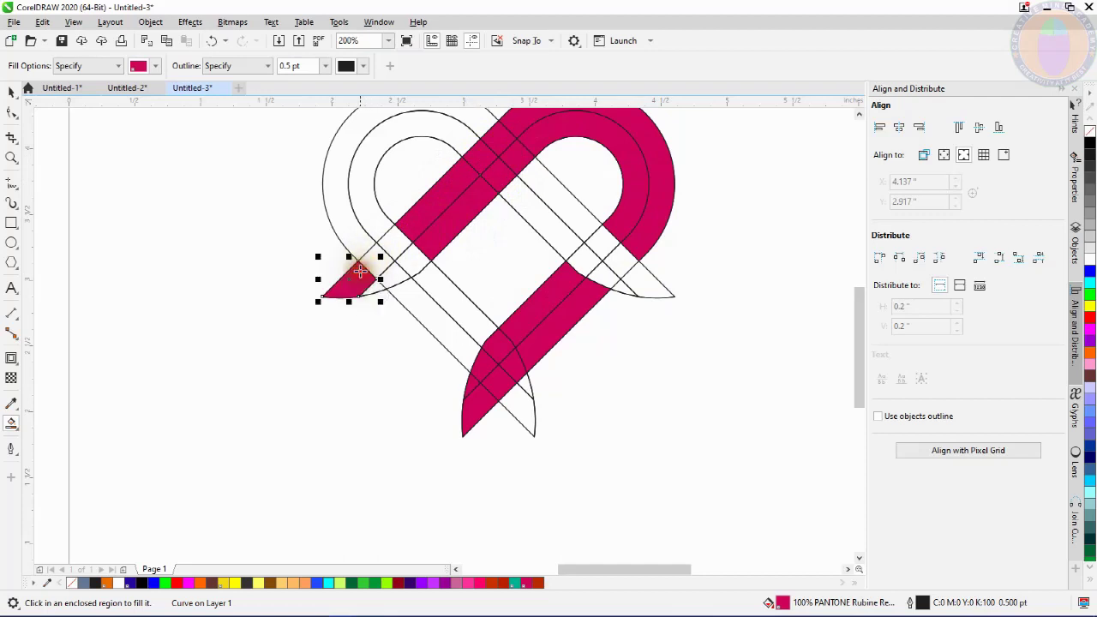
Step: Set the Smart Fill colour to PANTONE Orange 021 C and fill the left arch's lower leg from its bottom tip through the left crossing
scroll(487, 324, down, 2)
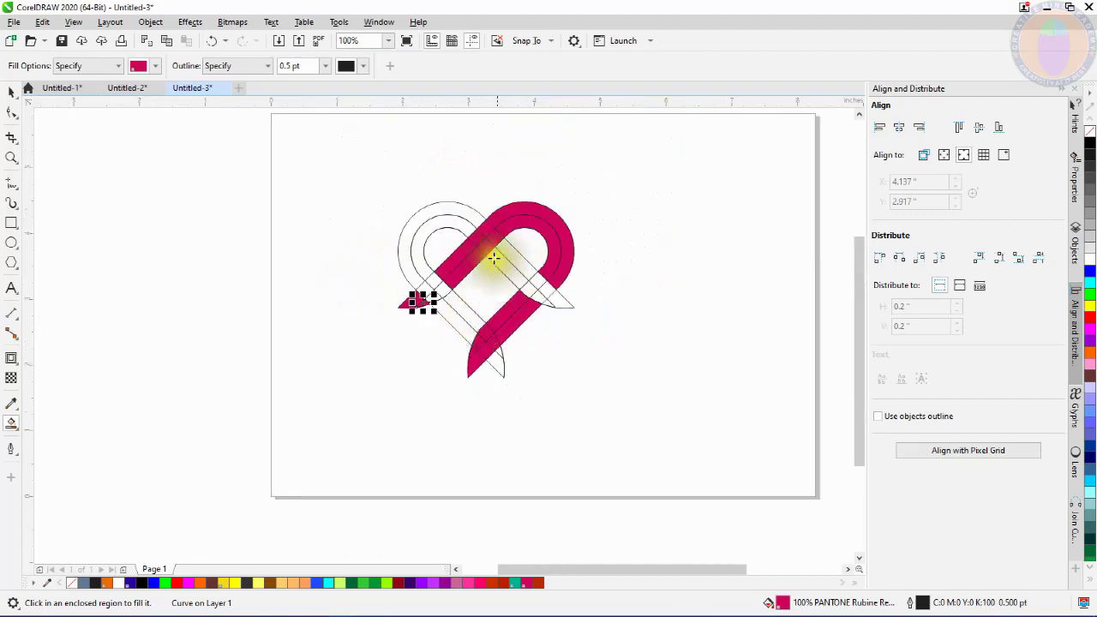
scroll(514, 210, up, 2)
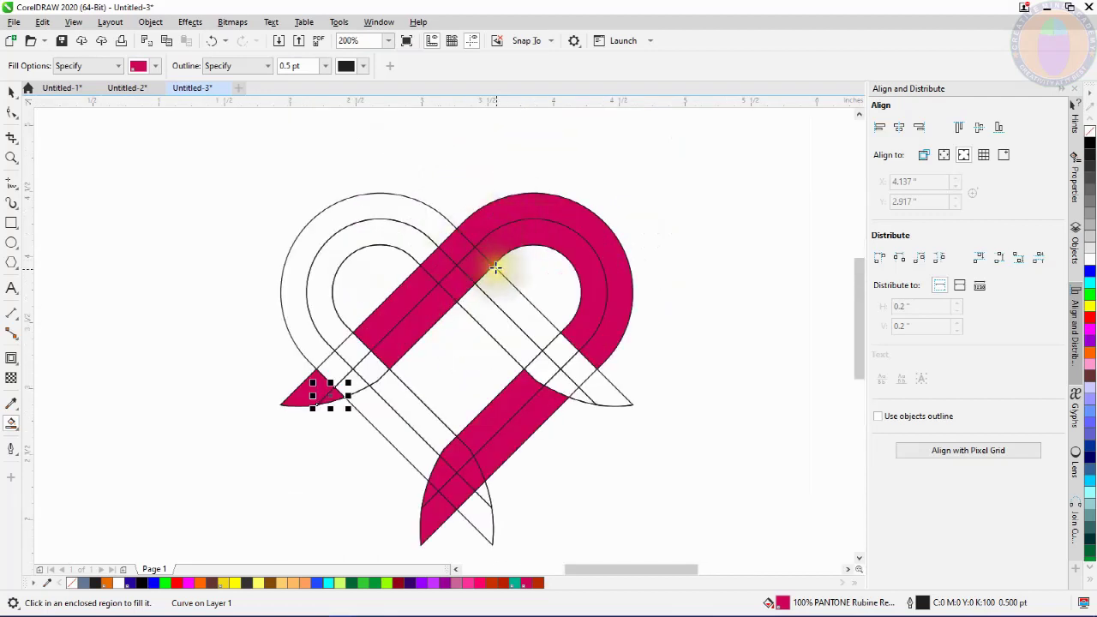
scroll(486, 265, down, 2)
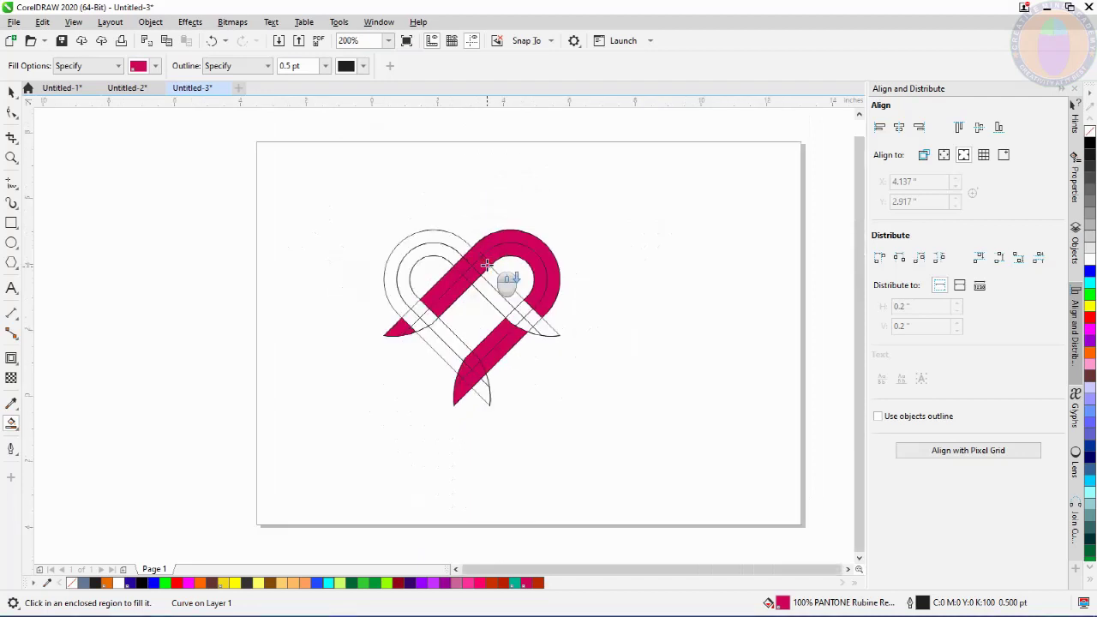
scroll(507, 274, up, 2)
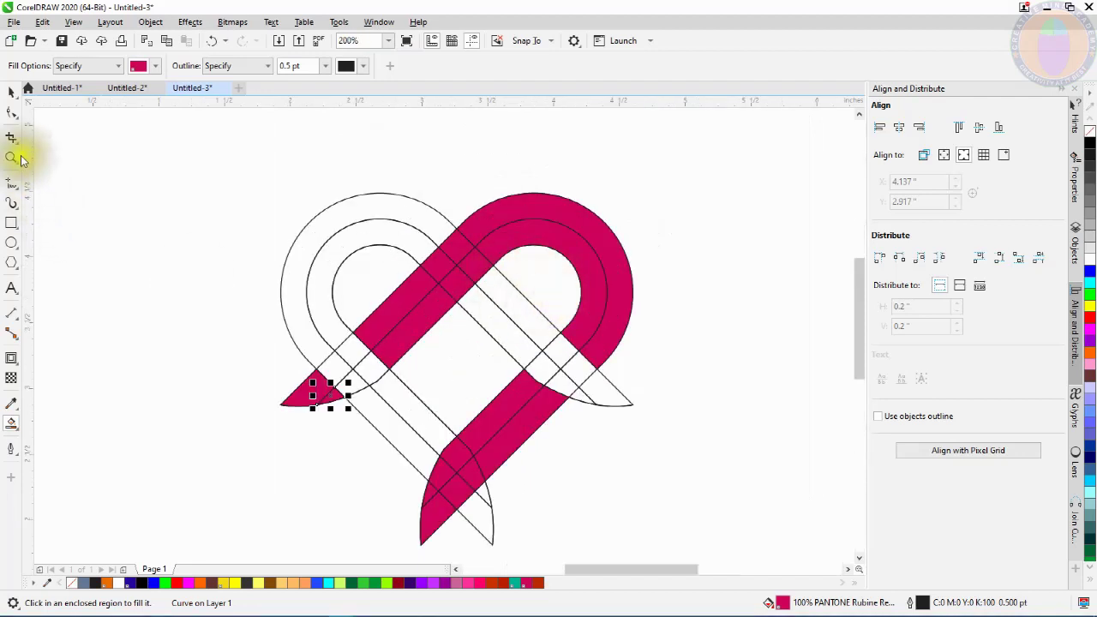
click(156, 66)
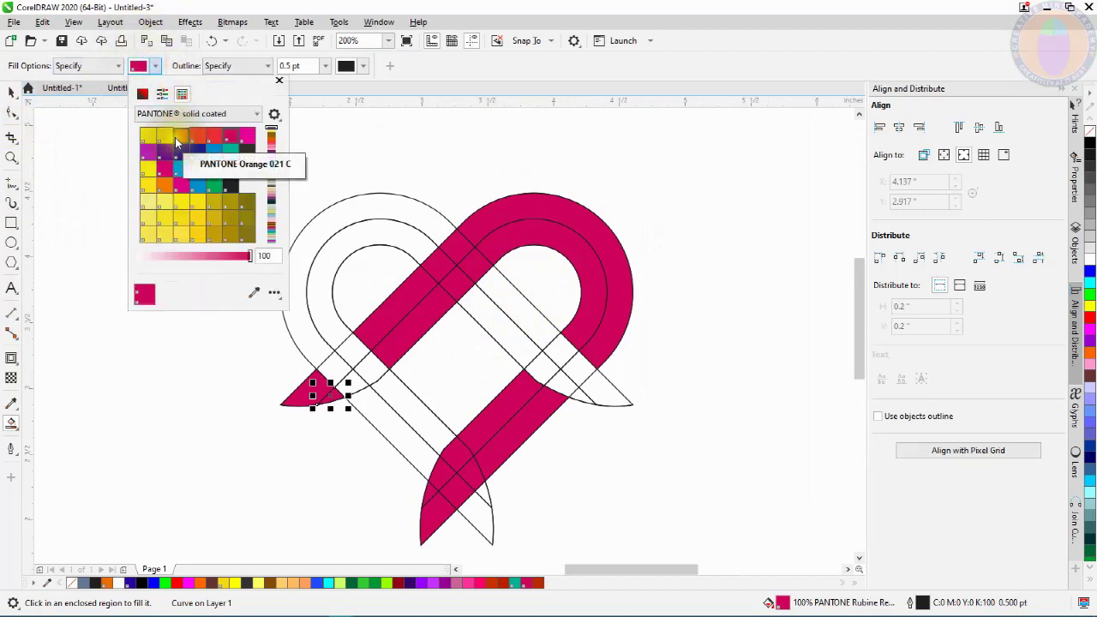
click(183, 140)
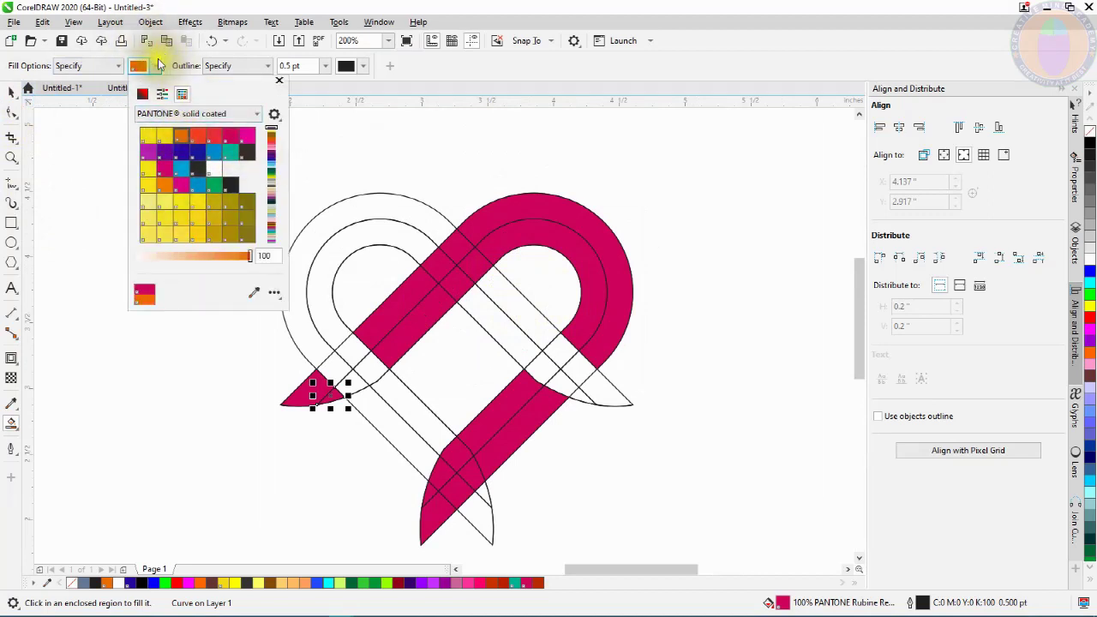
click(417, 281)
click(474, 513)
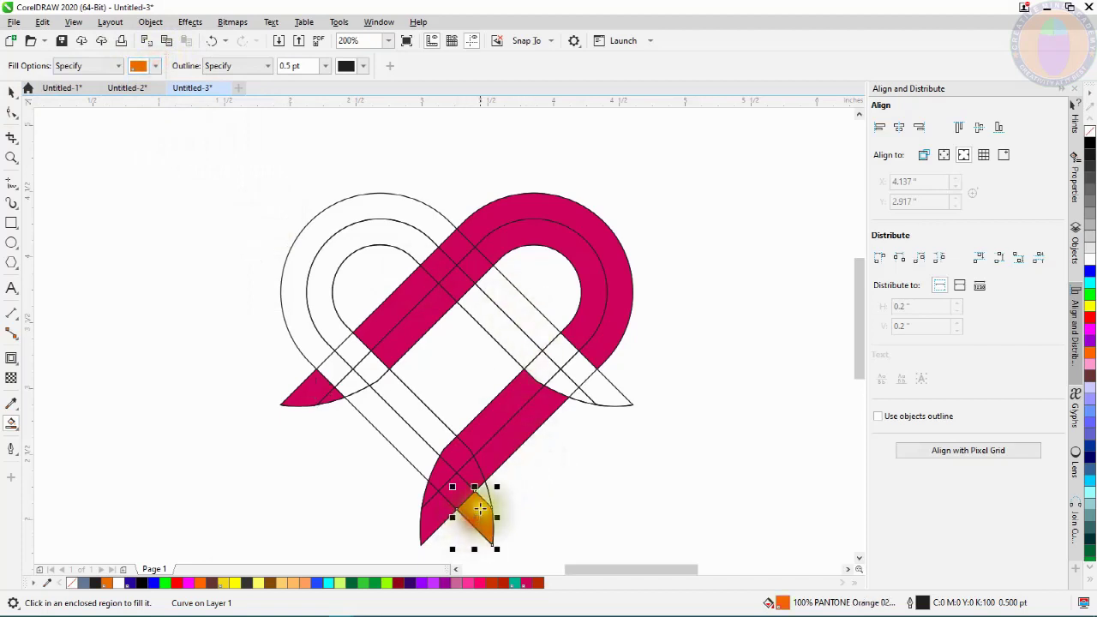
click(420, 446)
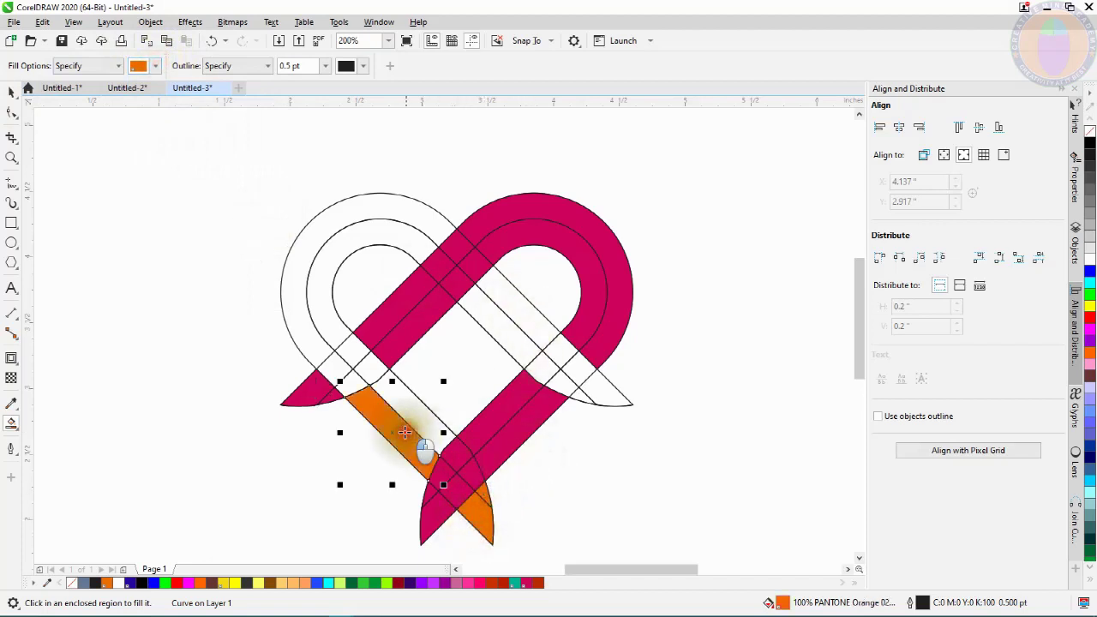
click(377, 388)
click(369, 379)
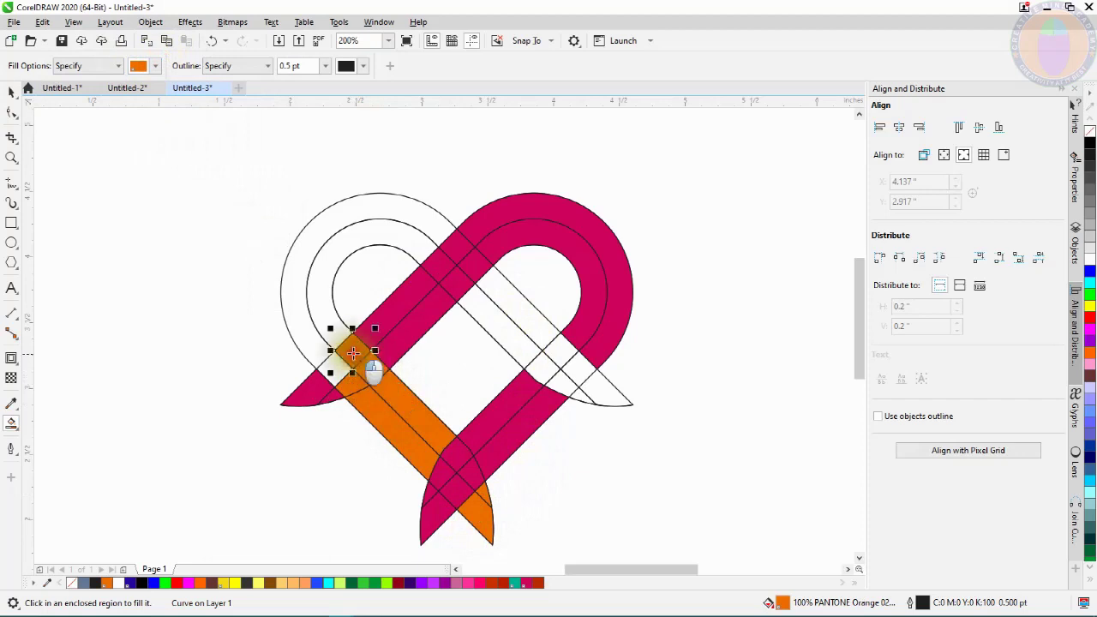
Step: Fill both bands of the left arch's loop, its diagonal leg, the right crossing and the right tip with the orange
click(319, 316)
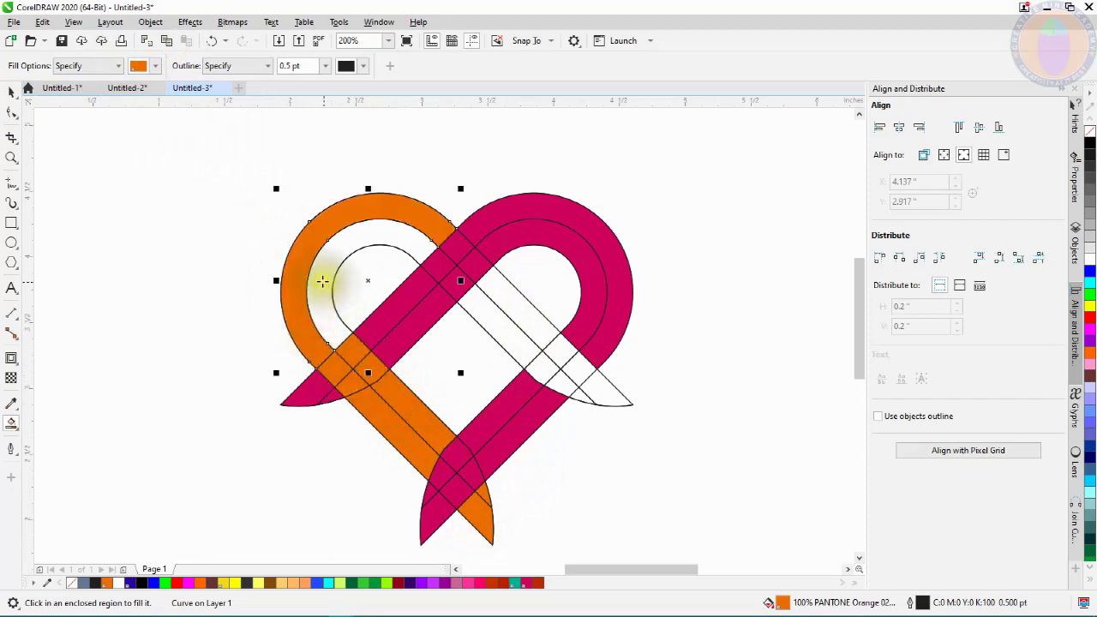
click(322, 281)
click(504, 296)
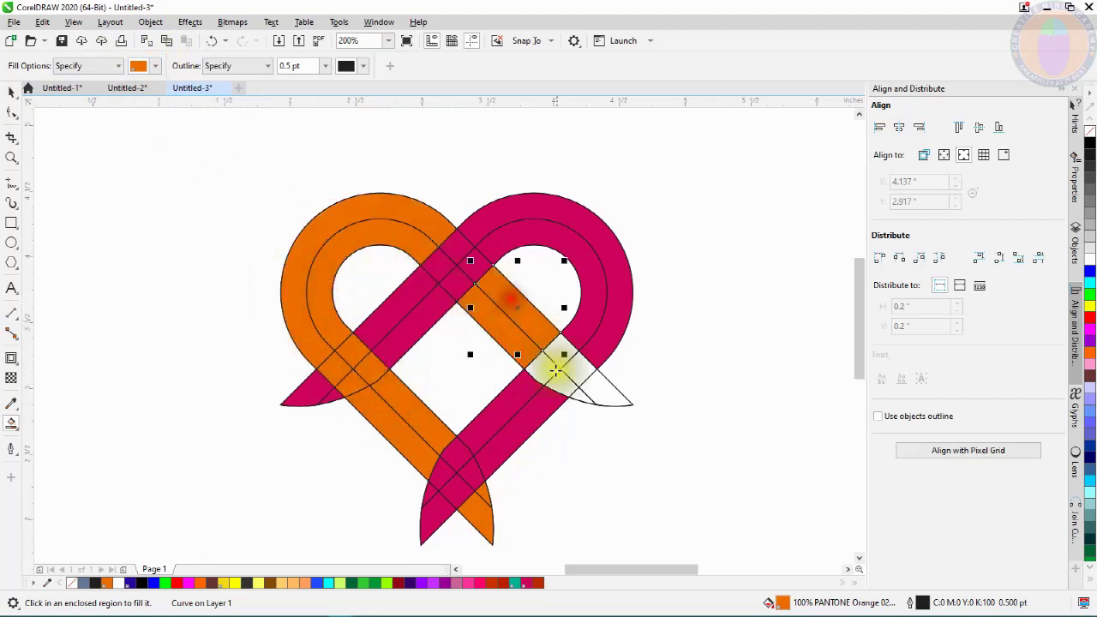
click(562, 386)
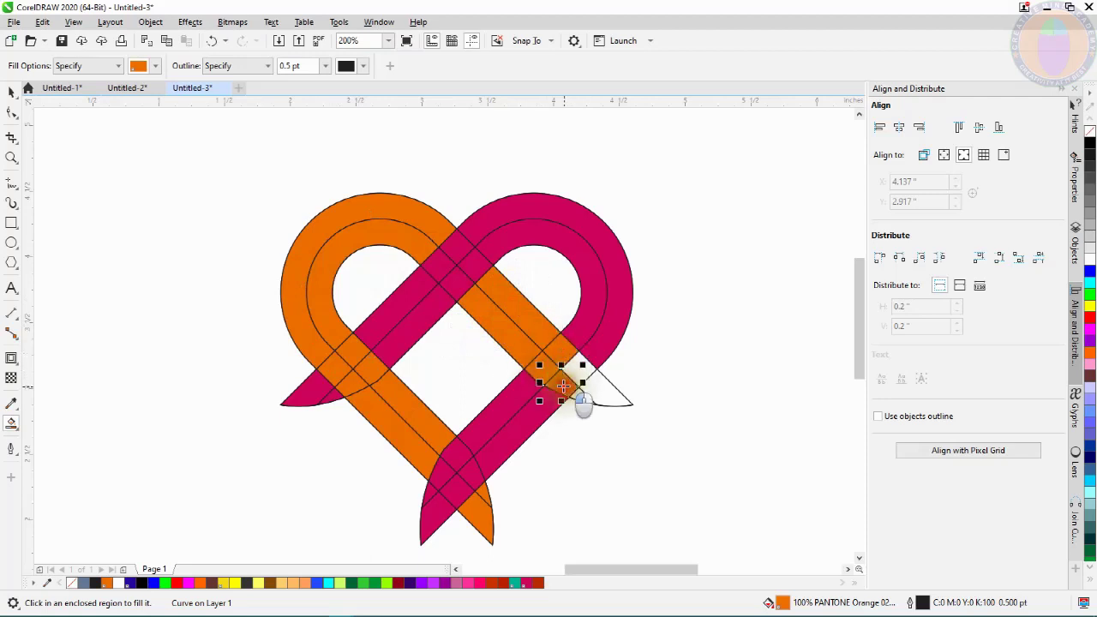
click(600, 388)
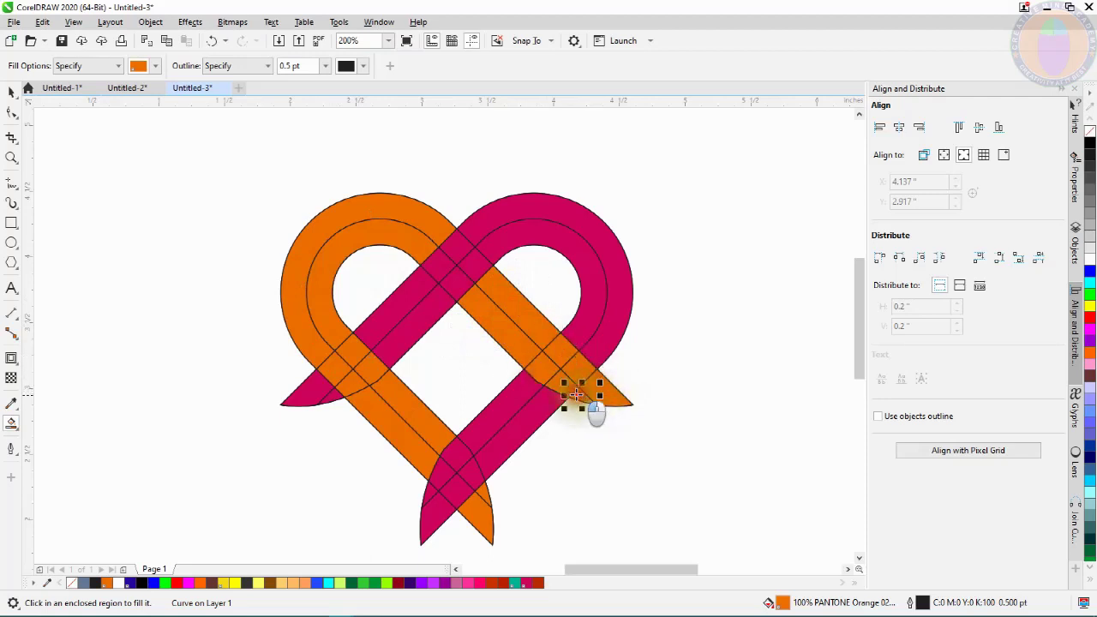
Step: Select all Rubine Red pieces of the right arch's outer band, from bottom tip to left tip, and weld them into one shape
click(11, 91)
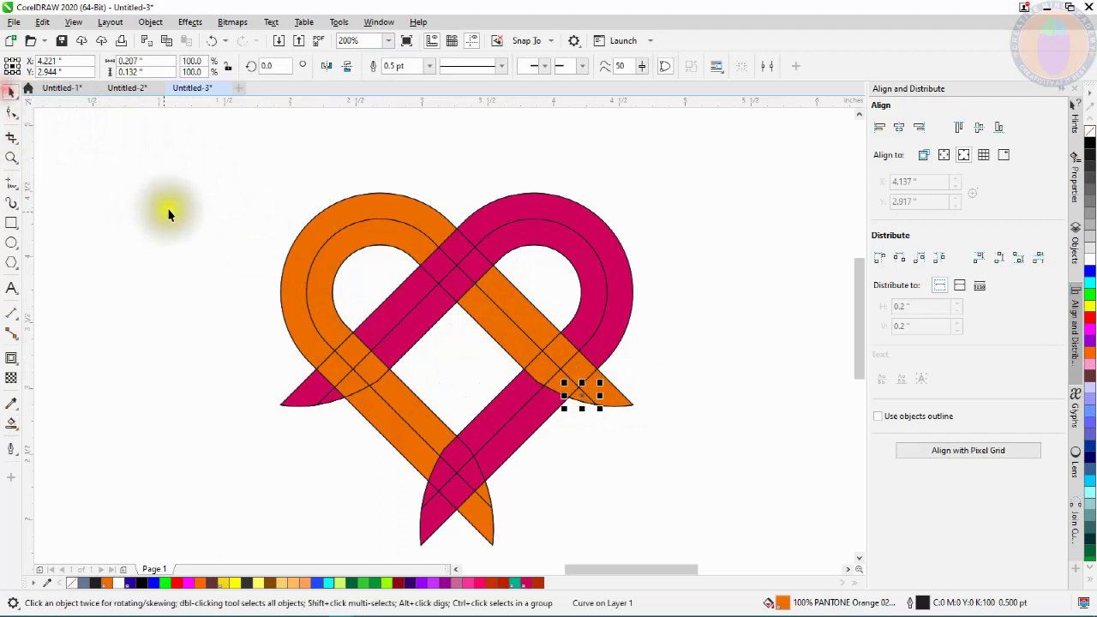
click(248, 210)
drag(183, 181, 680, 553)
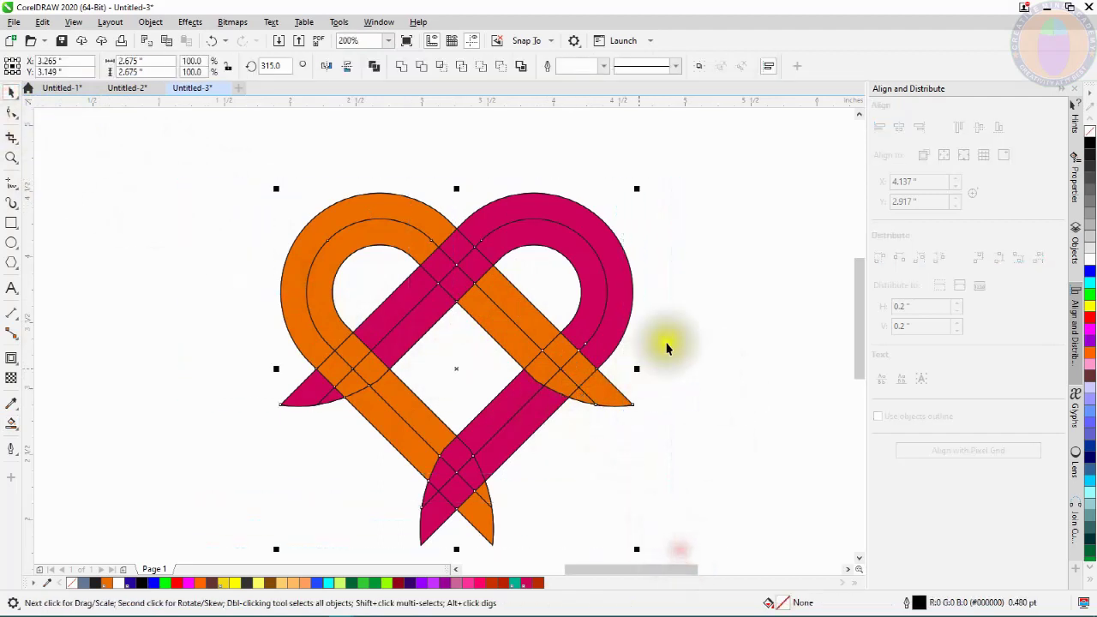
click(711, 289)
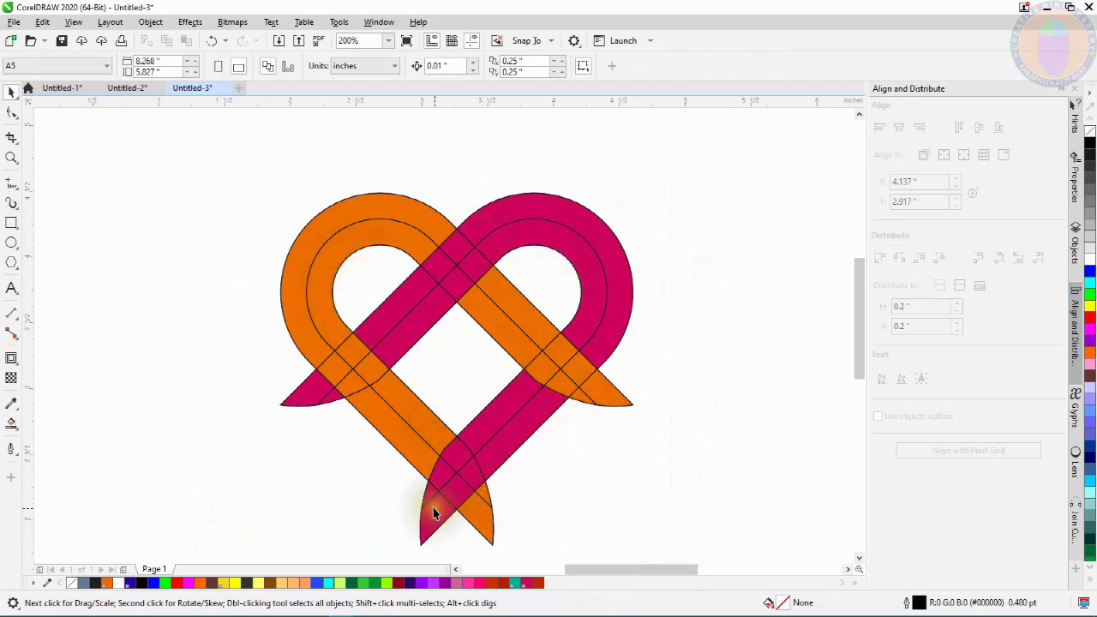
click(454, 498)
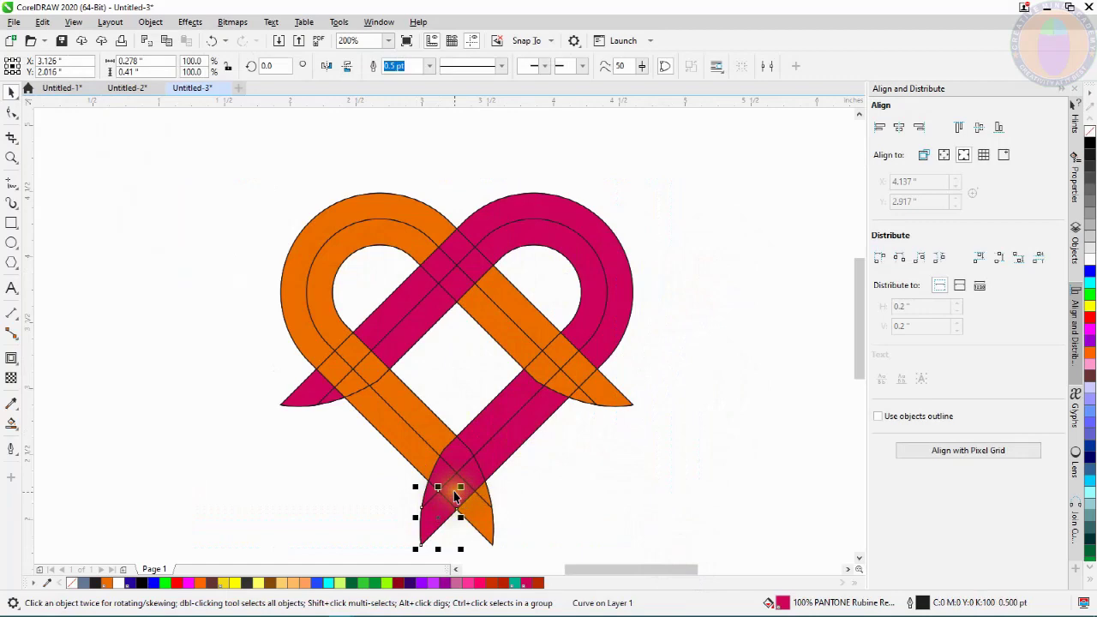
shift+click(474, 478)
shift+click(515, 440)
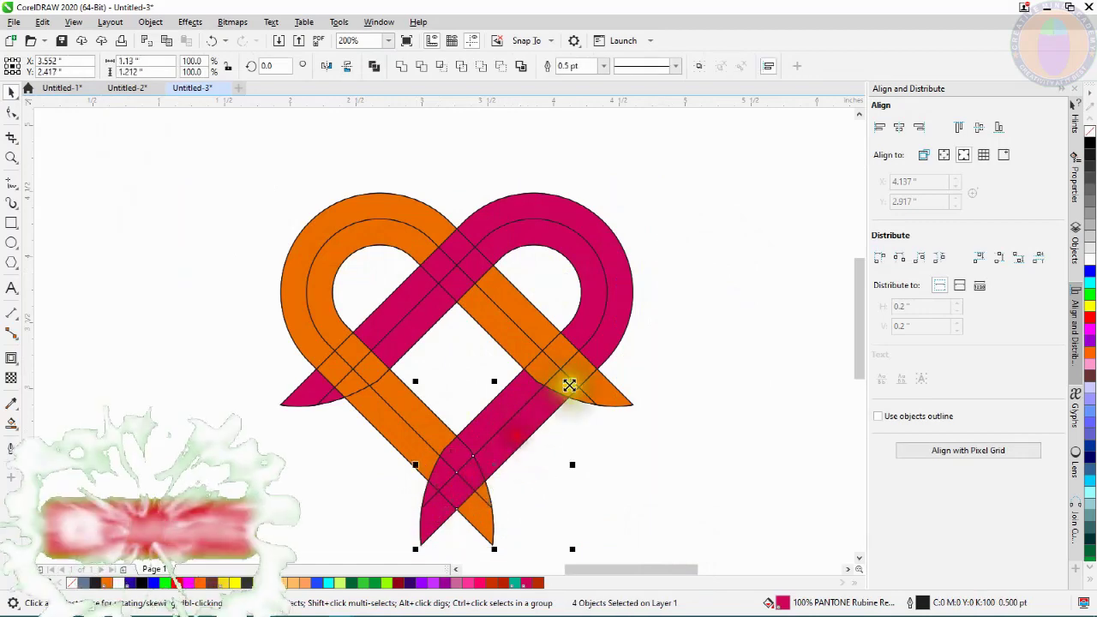
shift+click(595, 340)
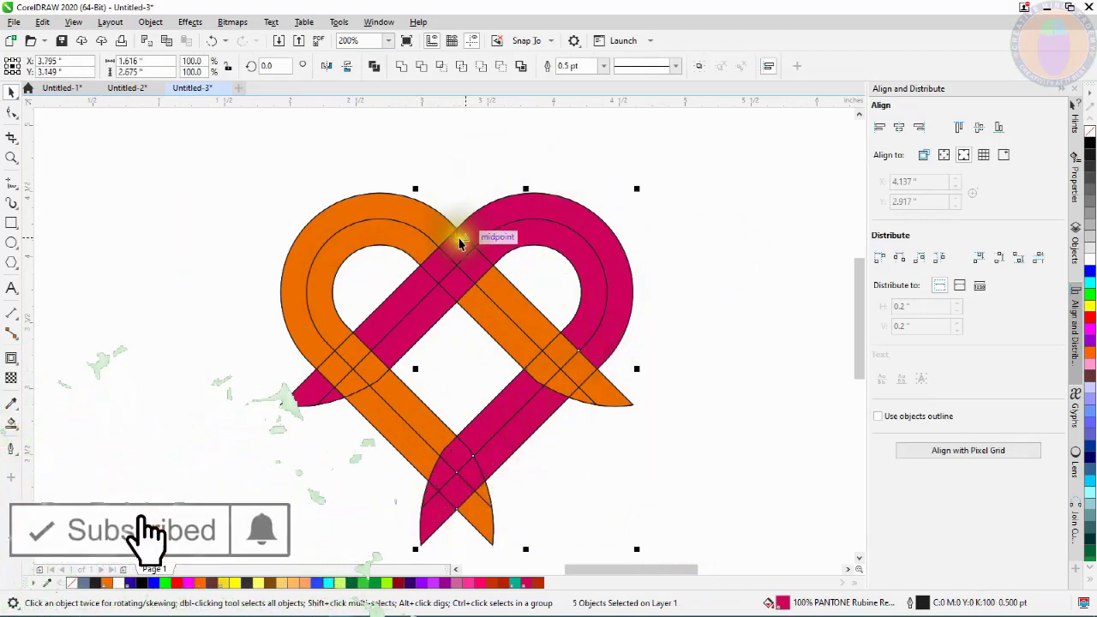
shift+click(439, 263)
shift+click(423, 291)
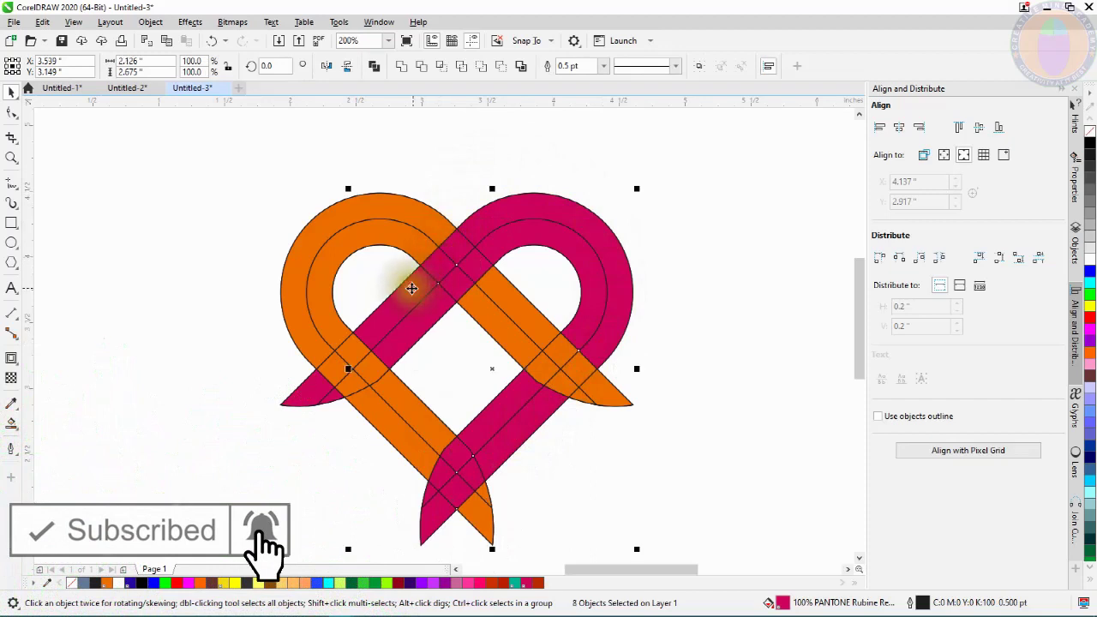
shift+click(312, 384)
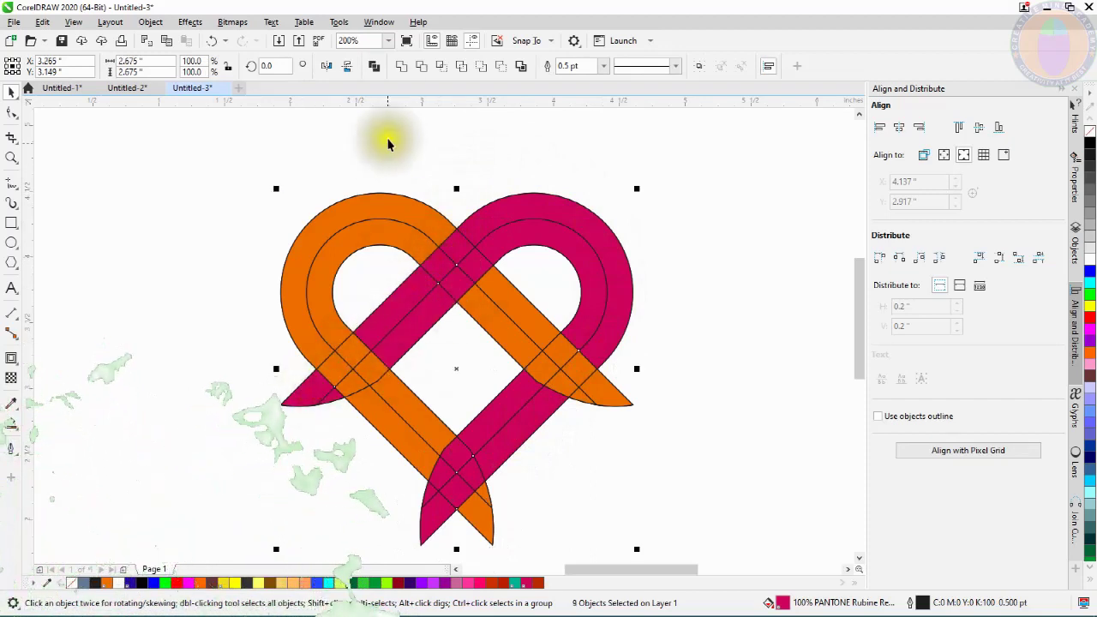
click(402, 66)
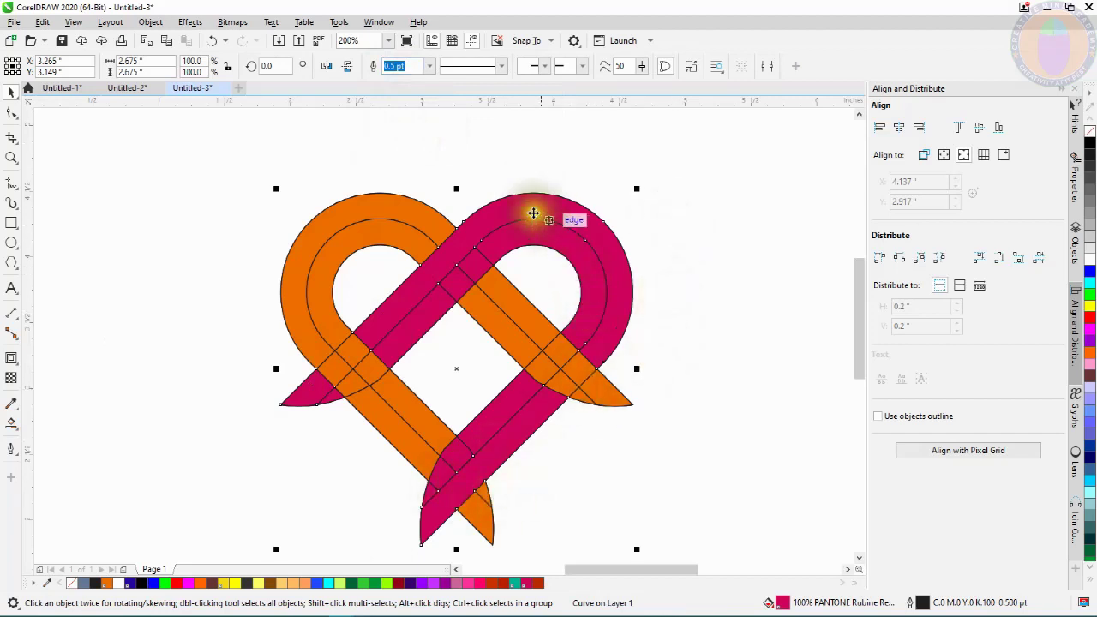
Step: Move the welded outer band of the right arch away from the heart as a test and undo the move
drag(568, 206, 615, 199)
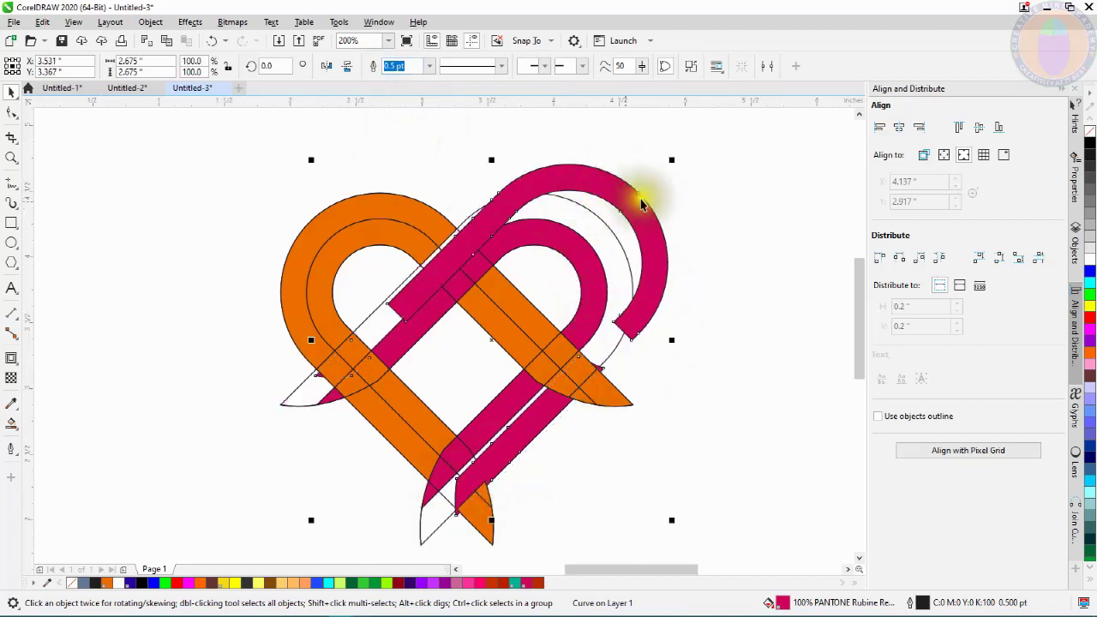
key(ctrl+z)
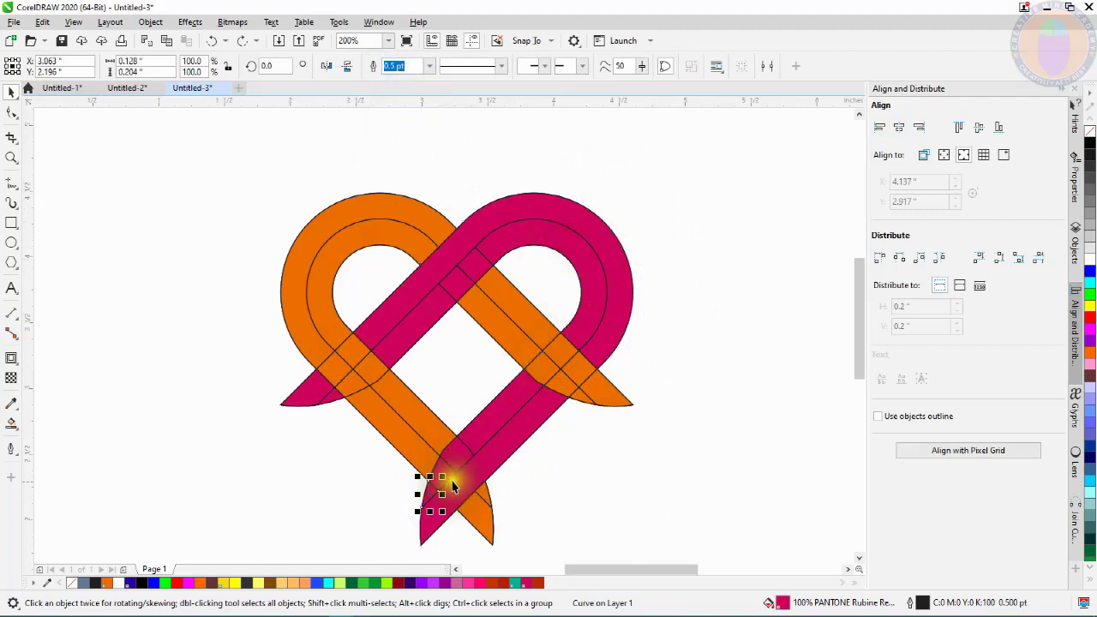
Step: Weld all Rubine Red pieces of the right arch's inner band, from the bottom tip through the loop to the left tip
shift+click(446, 467)
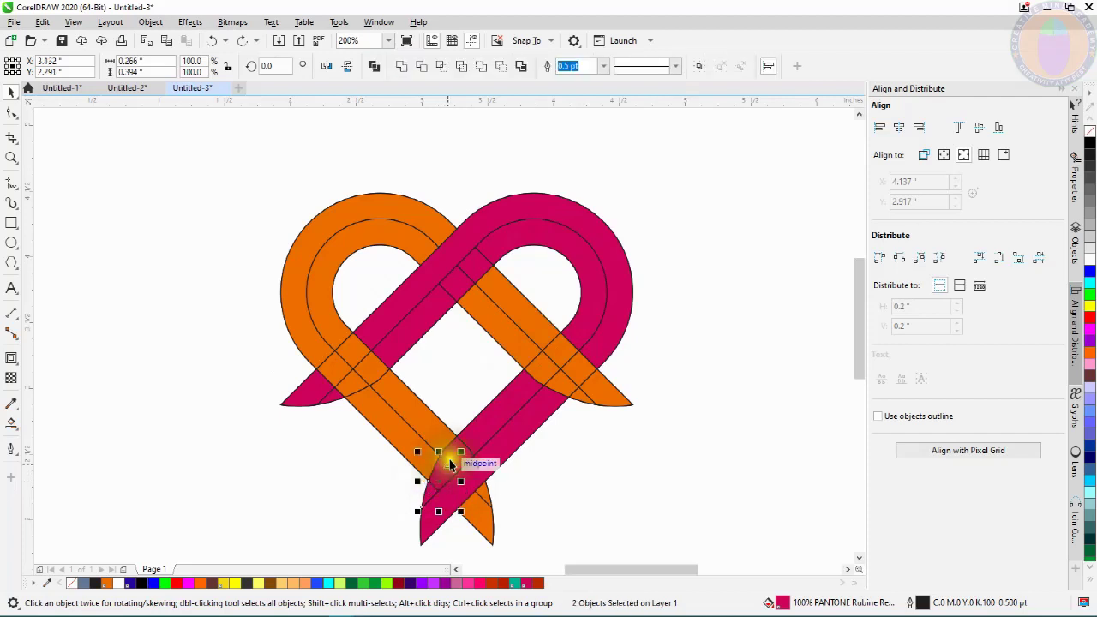
shift+click(573, 315)
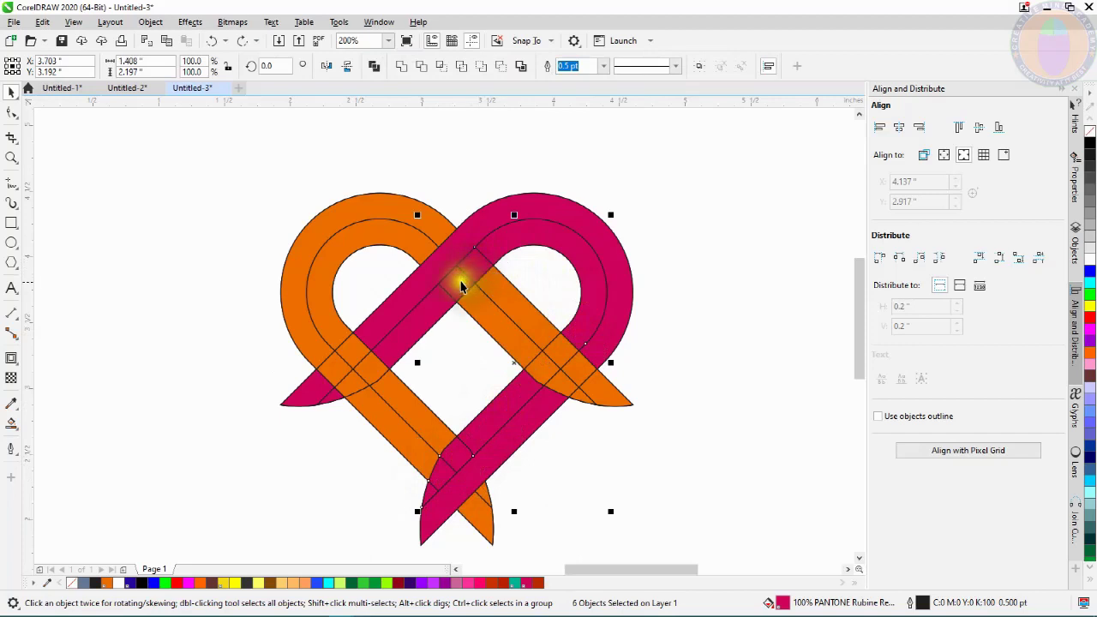
shift+click(364, 372)
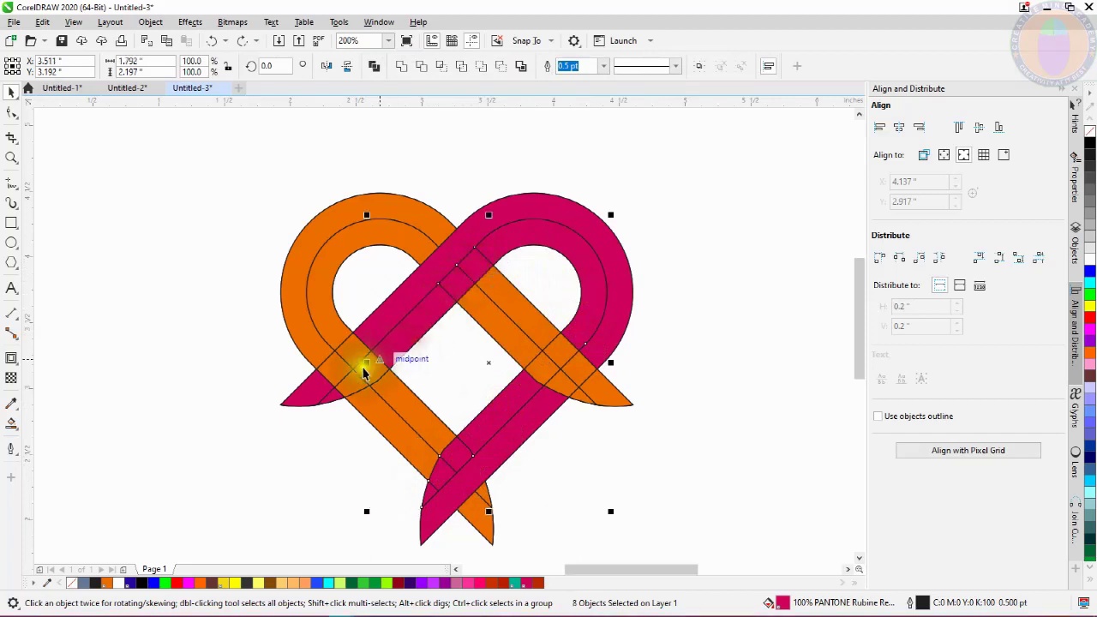
shift+click(337, 394)
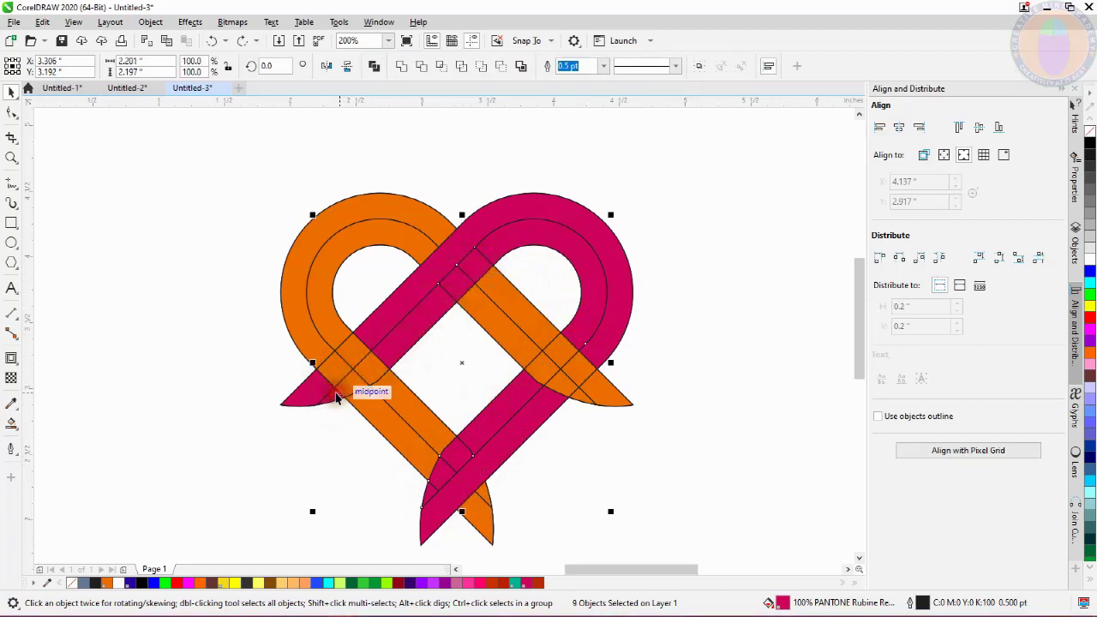
click(401, 66)
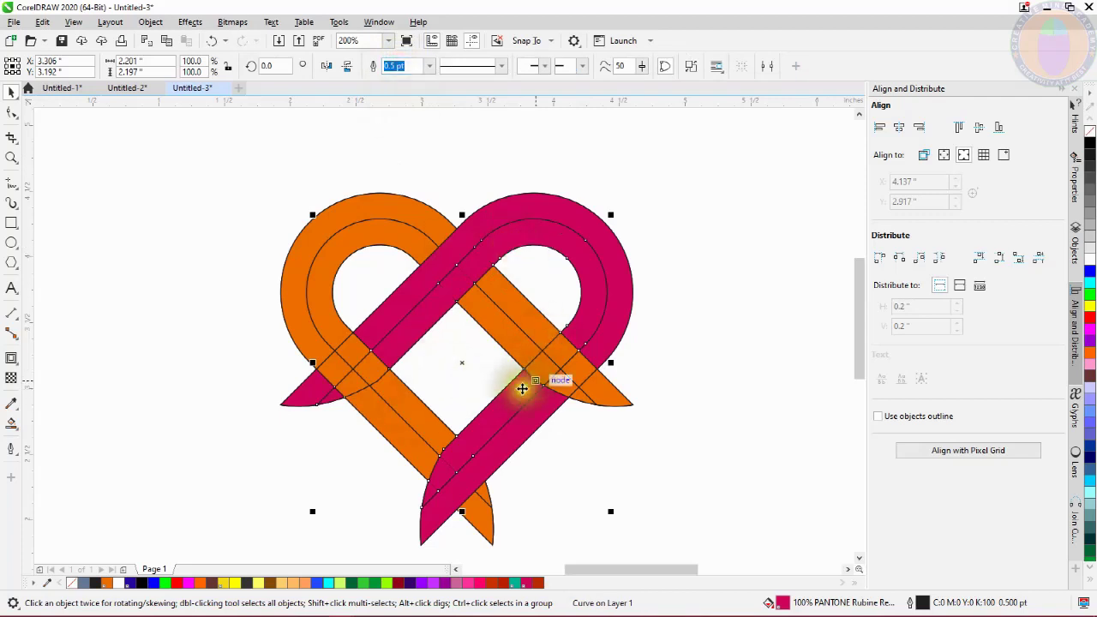
click(723, 264)
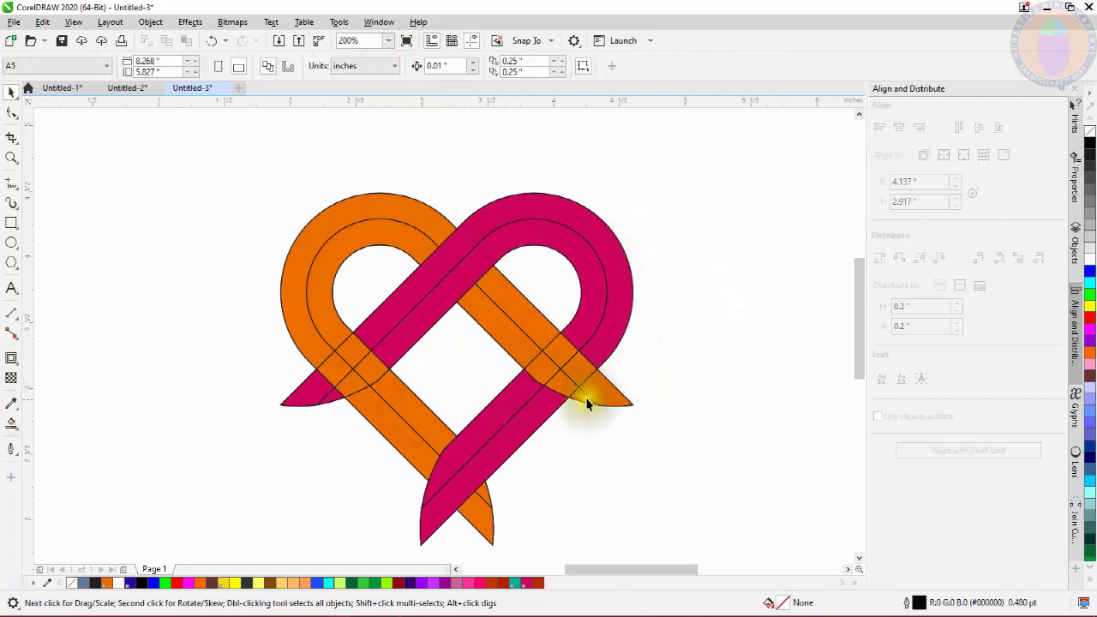
Step: Weld all orange pieces of the left arch's outer band, from the right tip around the loop to the bottom tip
click(612, 395)
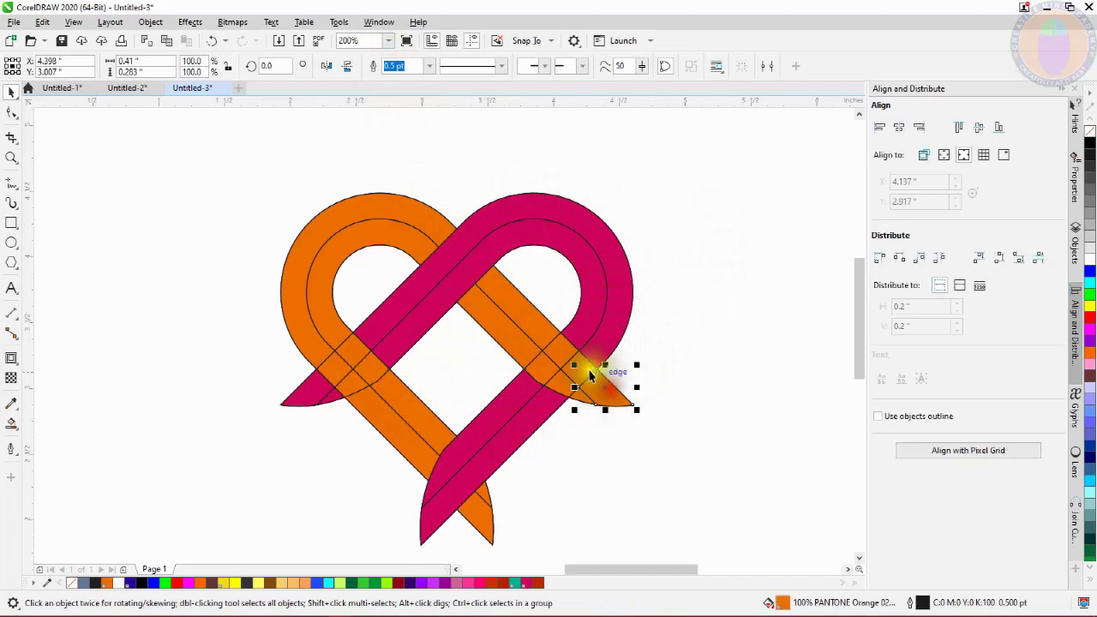
shift+click(579, 353)
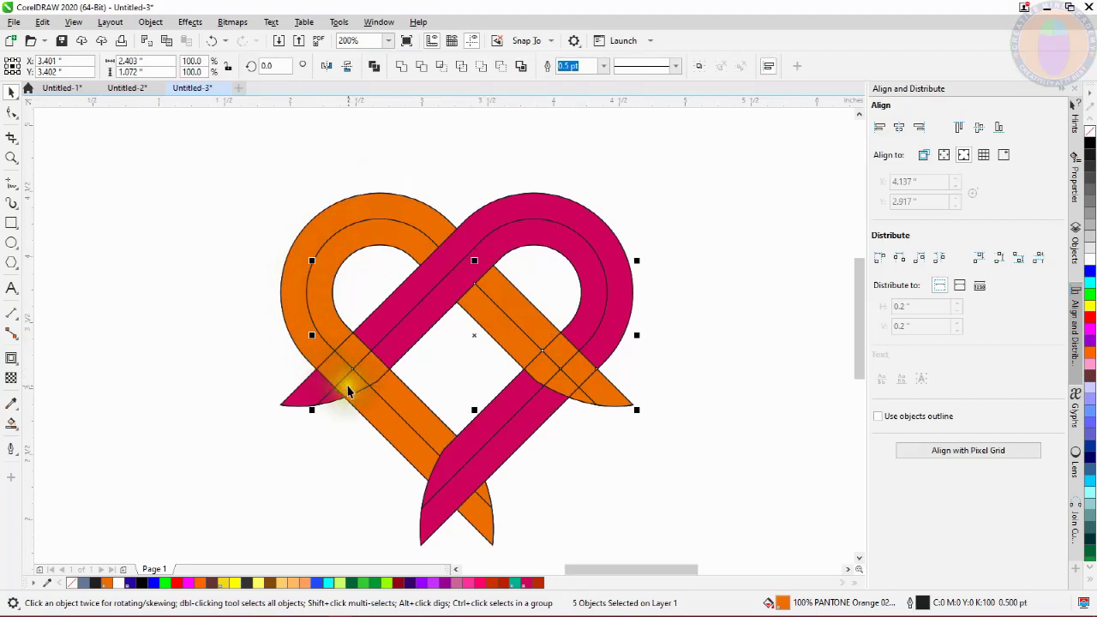
shift+click(374, 414)
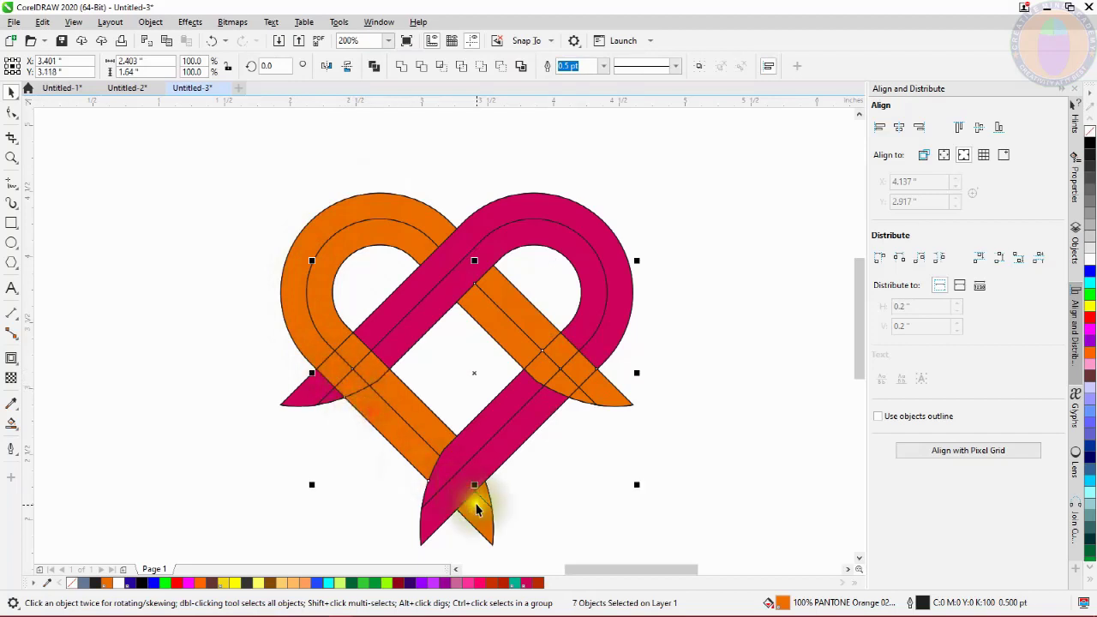
shift+click(477, 515)
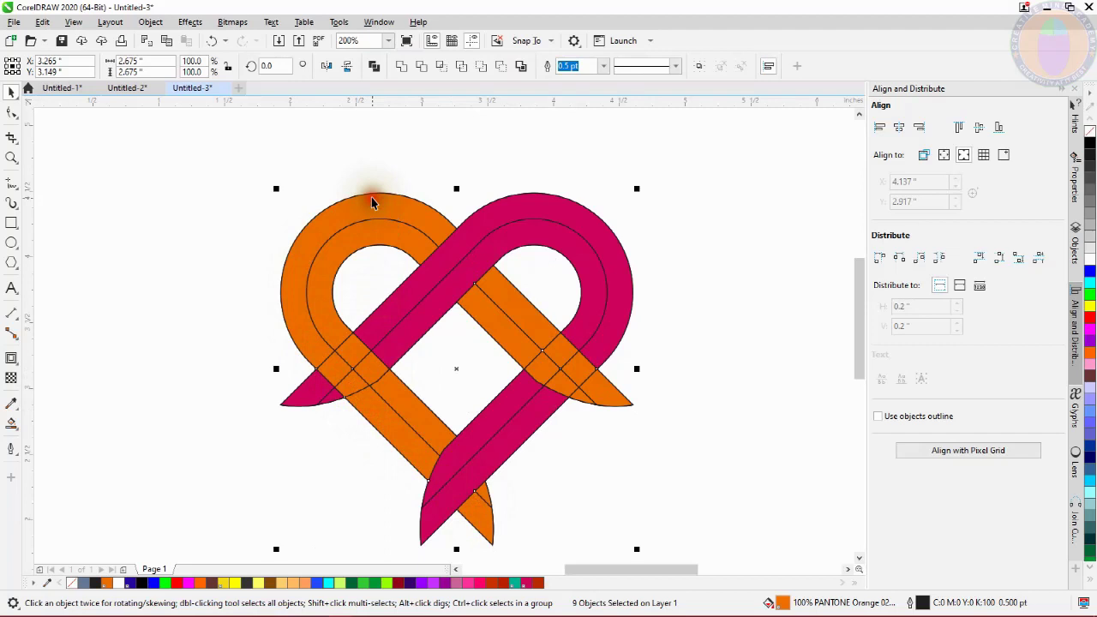
click(400, 67)
click(708, 207)
Step: Weld all orange pieces of the left arch's inner band, from the bottom tip around the loop to the right tip
click(491, 490)
click(482, 487)
shift+click(420, 416)
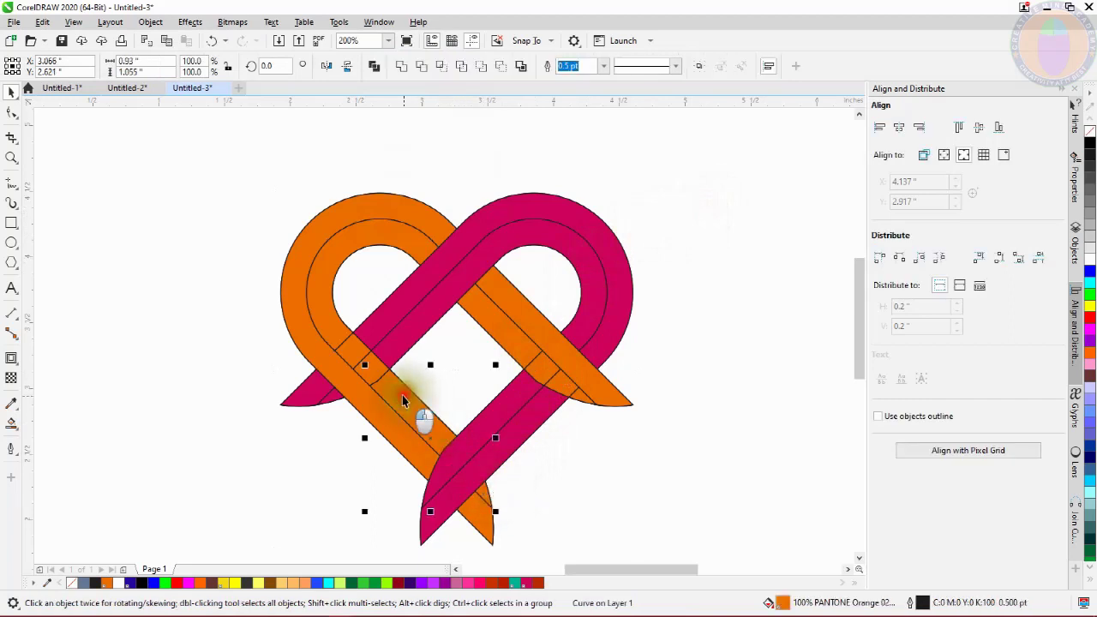
shift+click(373, 367)
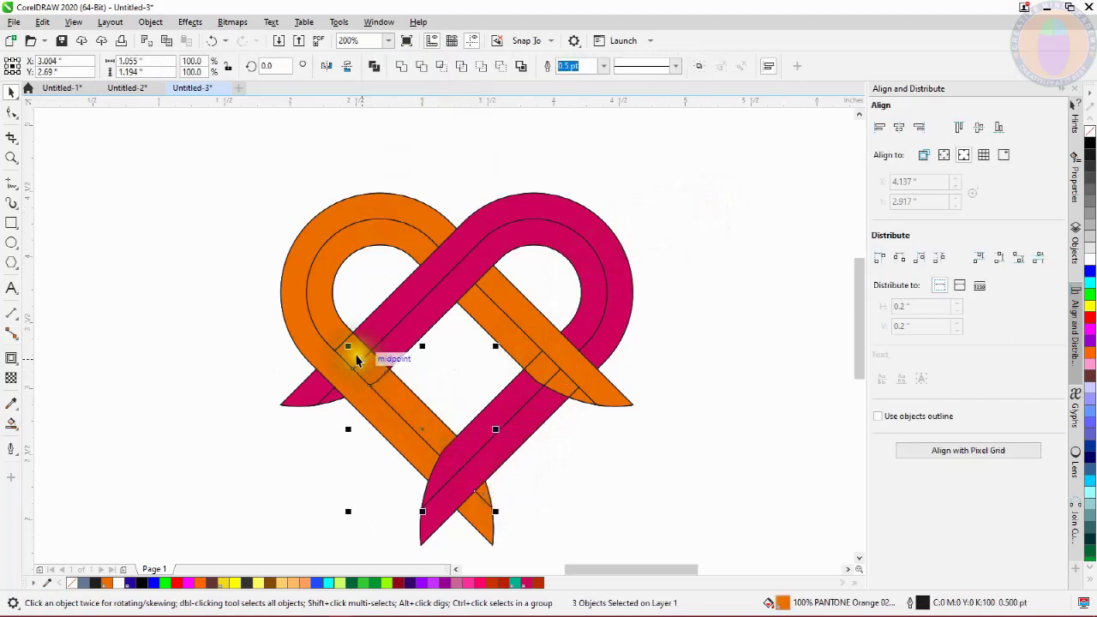
shift+click(352, 358)
shift+click(319, 290)
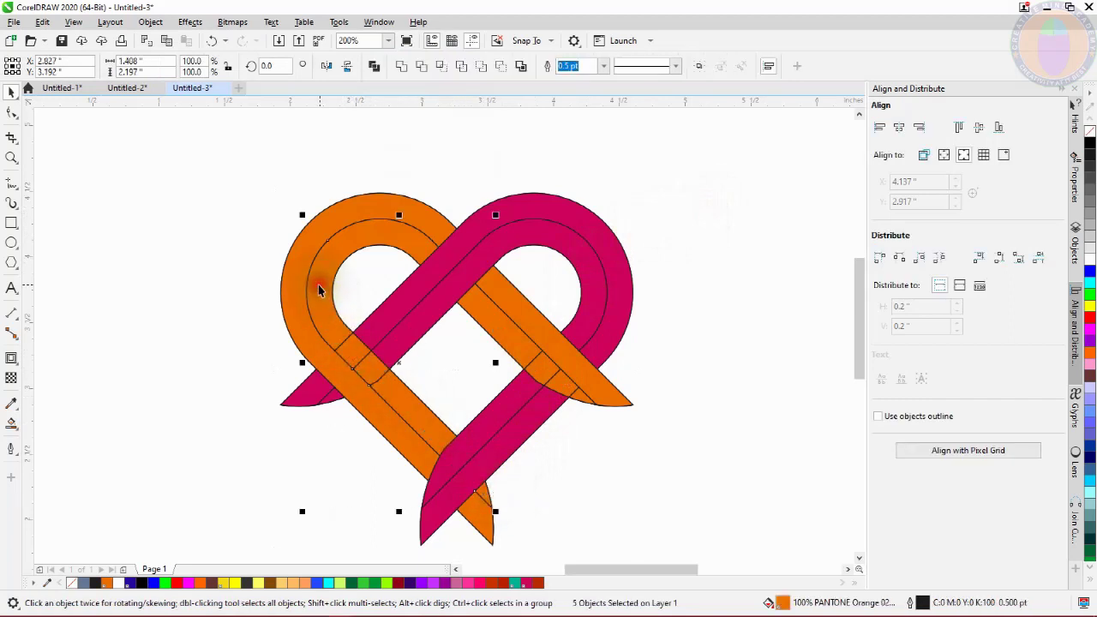
shift+click(548, 377)
shift+click(581, 400)
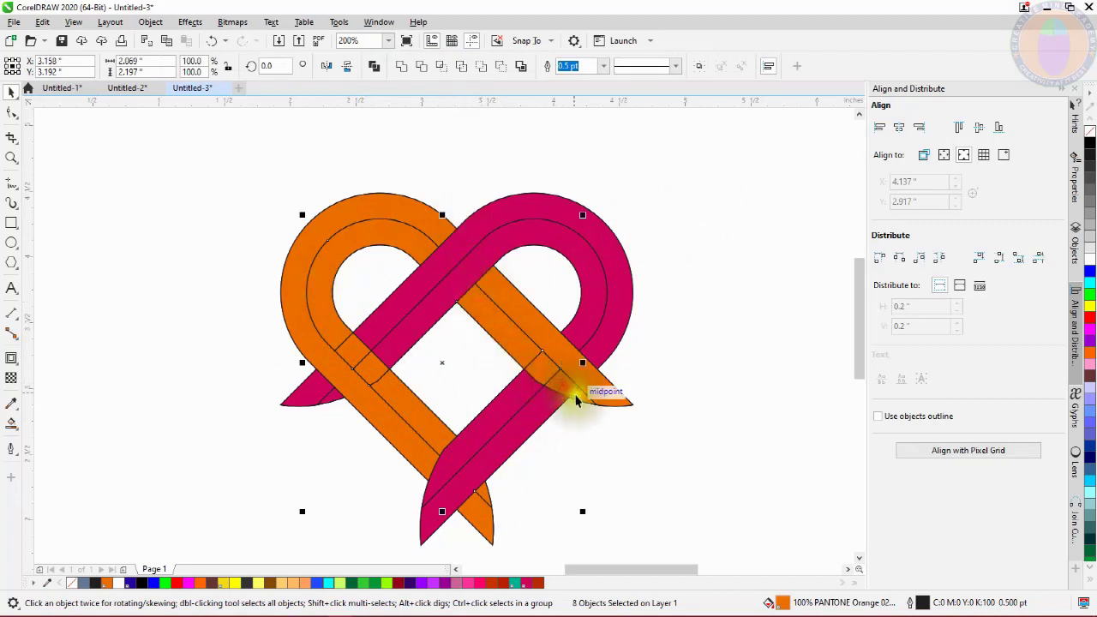
shift+click(576, 396)
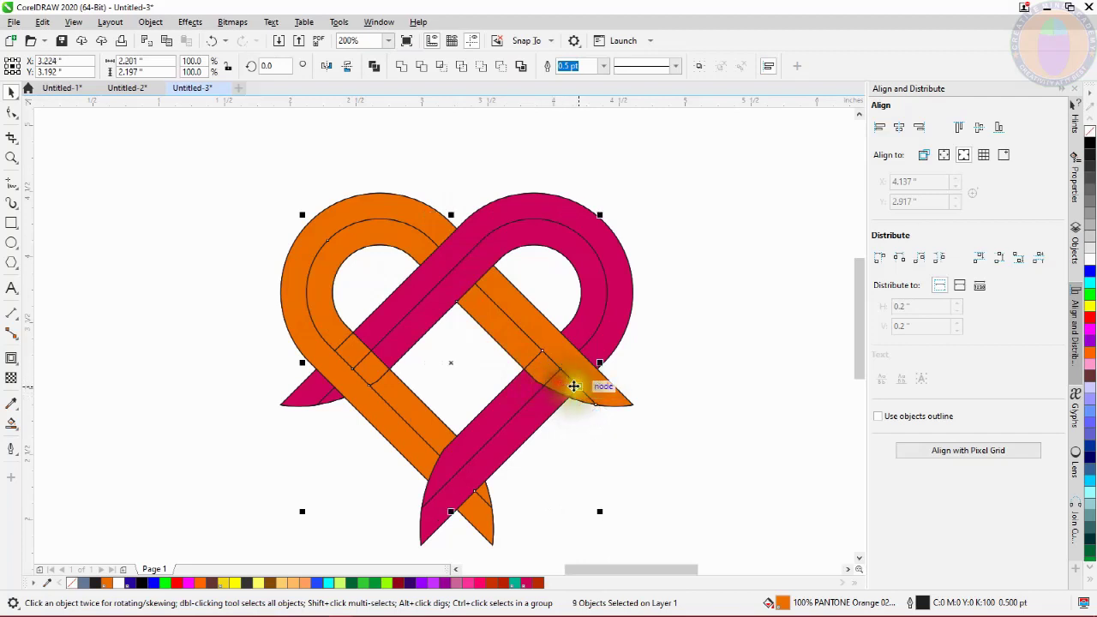
click(400, 67)
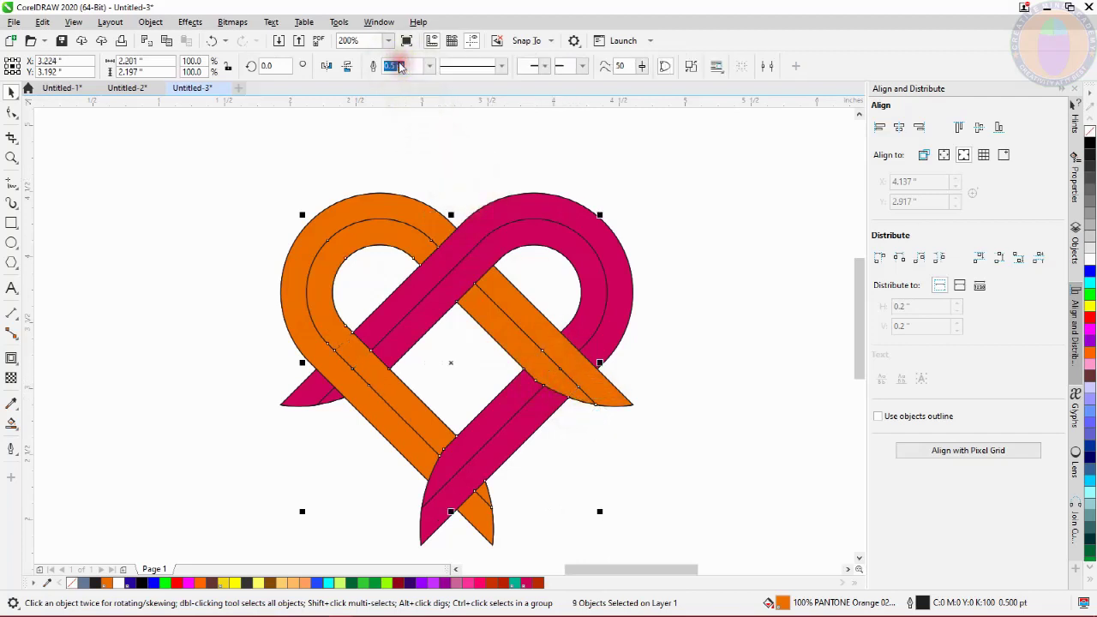
click(717, 233)
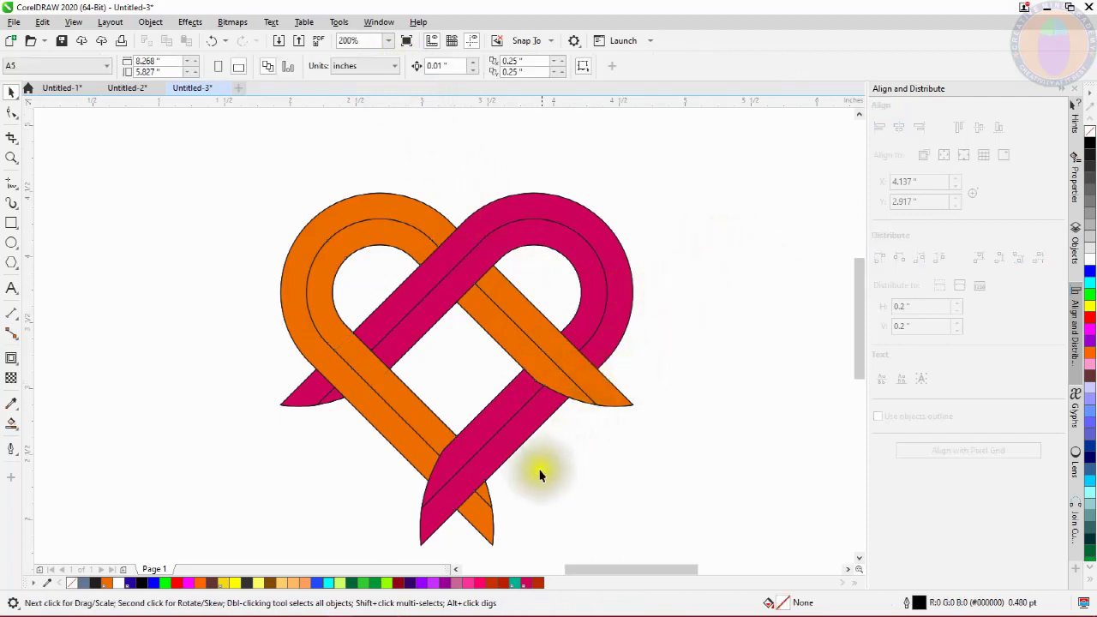
Step: Select the four welded bands of the coloured heart and move them off the page, clear of the original outlines
click(480, 495)
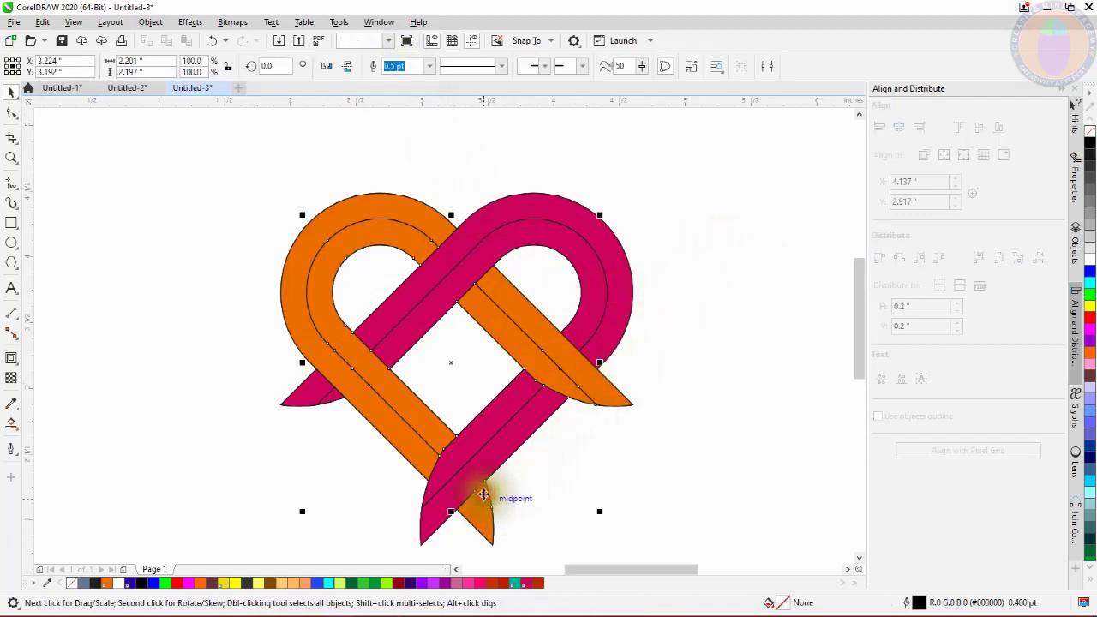
click(664, 306)
click(412, 206)
shift+click(385, 233)
shift+click(544, 230)
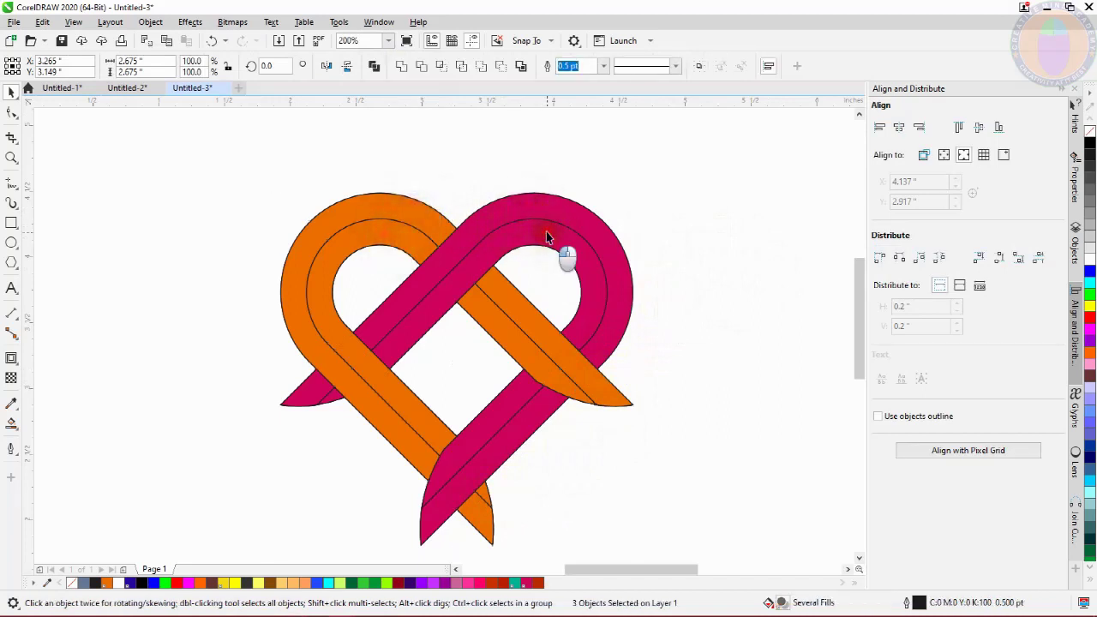
scroll(563, 240, down, 3)
drag(494, 264, 340, 310)
Step: Delete the original unfilled heart outlines and move the whole coloured heart back onto the page
drag(408, 187, 611, 341)
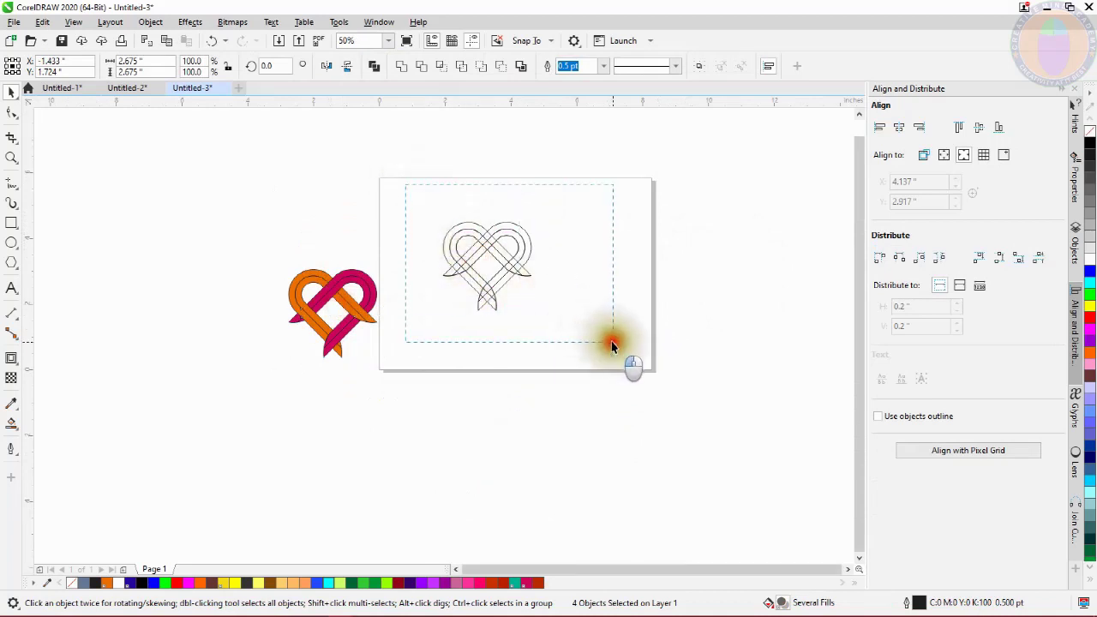
right_click(483, 243)
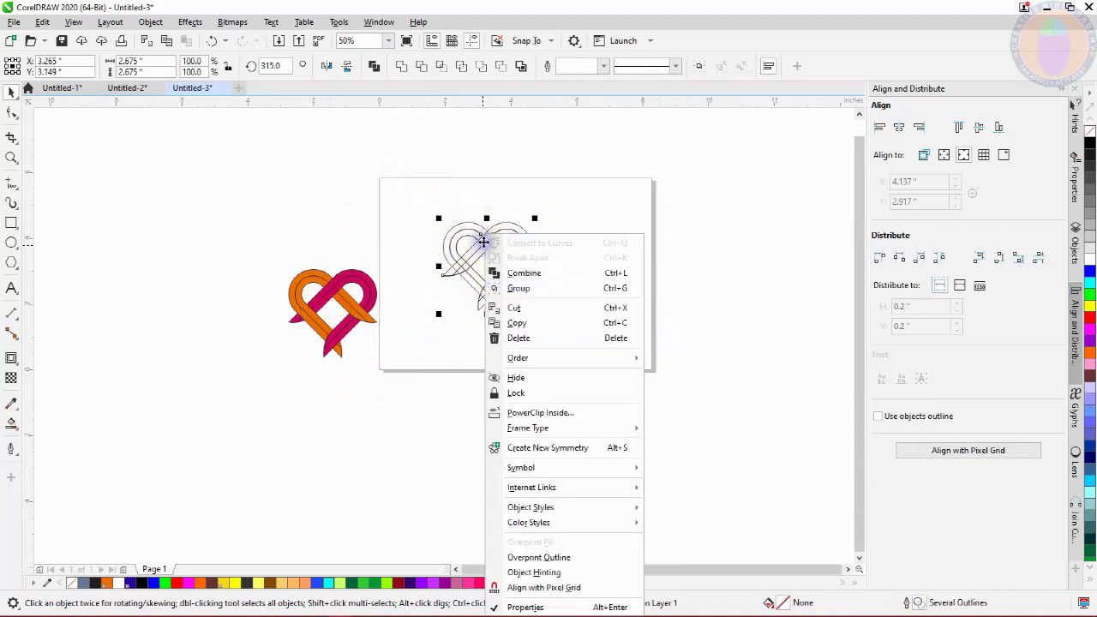
click(539, 339)
drag(244, 212, 438, 381)
drag(347, 296, 510, 255)
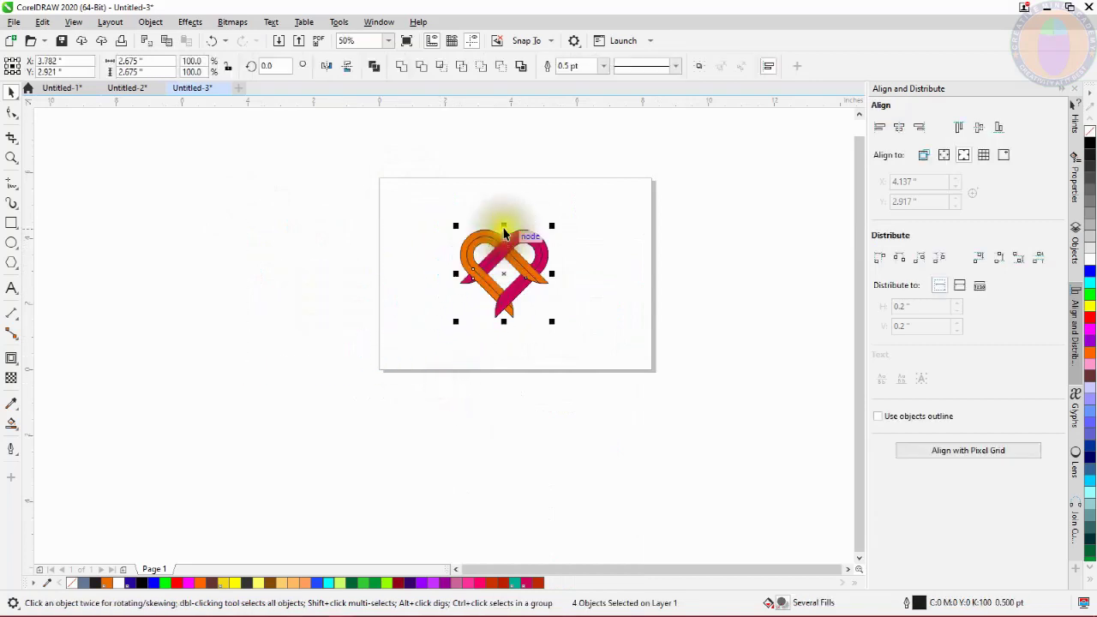
Step: Fill the right arch's inner band with white
scroll(501, 240, up, 3)
click(737, 249)
click(608, 286)
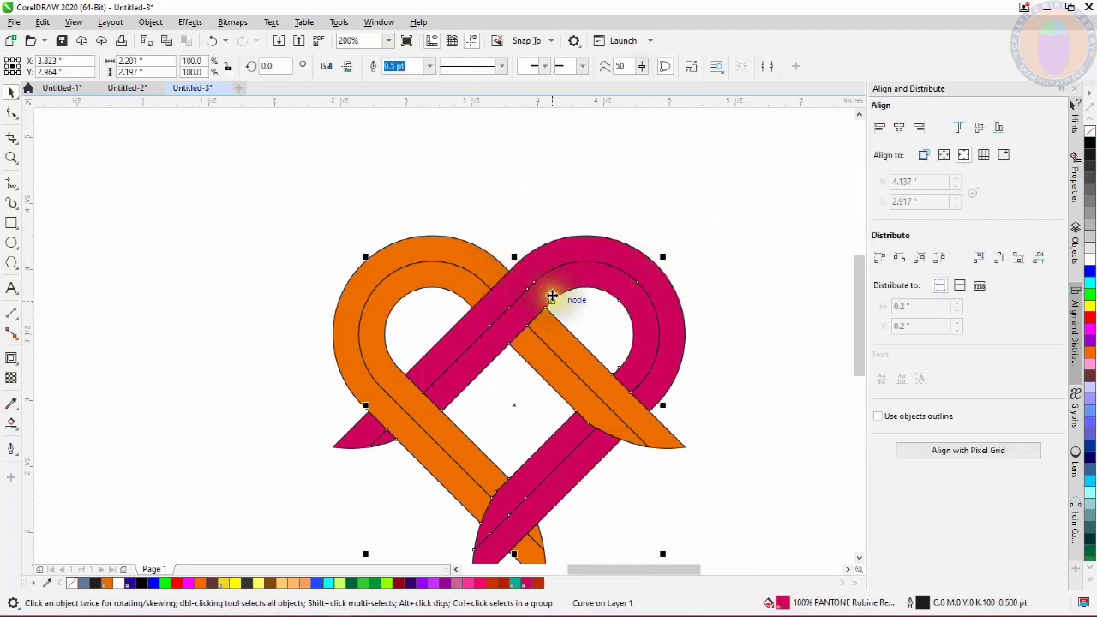
click(1090, 262)
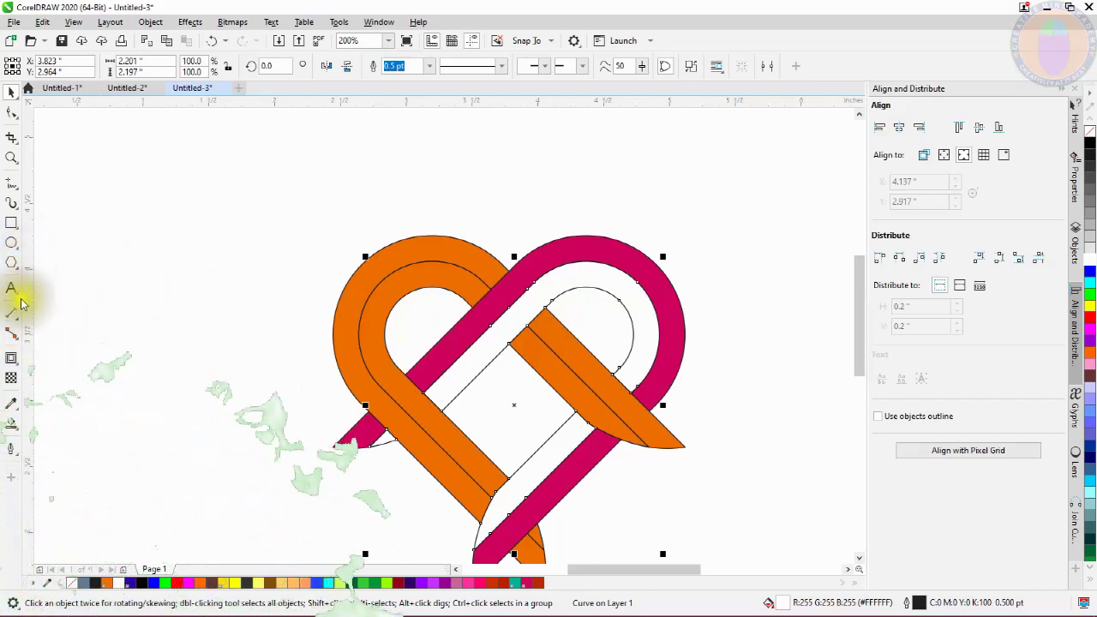
Step: Apply the Inner Top Left shadow preset to the right arch's white inner band
click(12, 360)
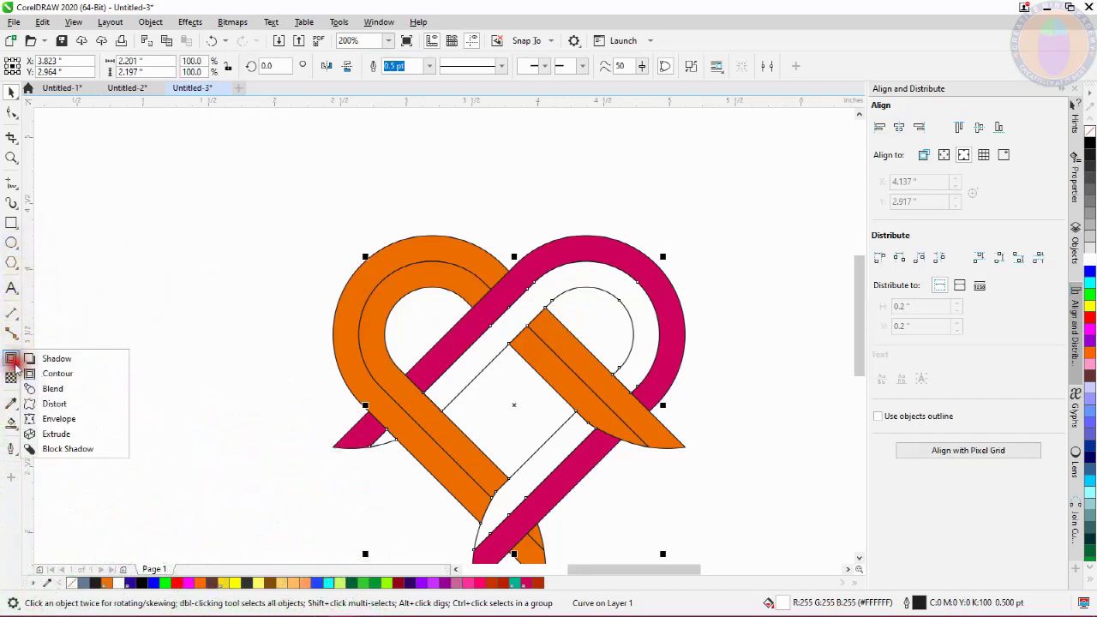
click(97, 361)
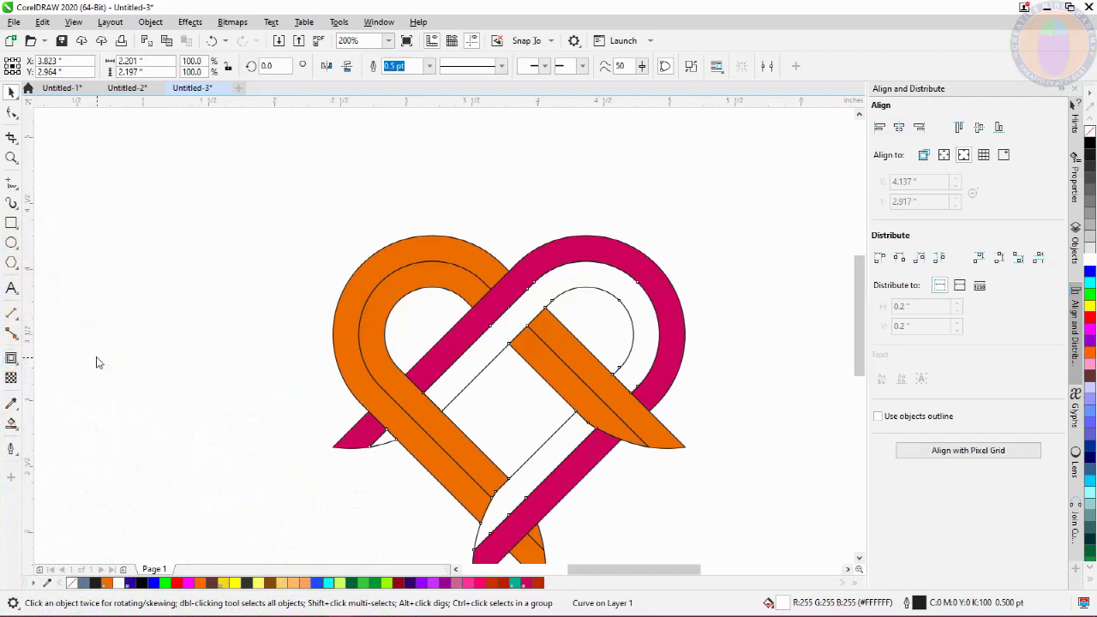
click(67, 66)
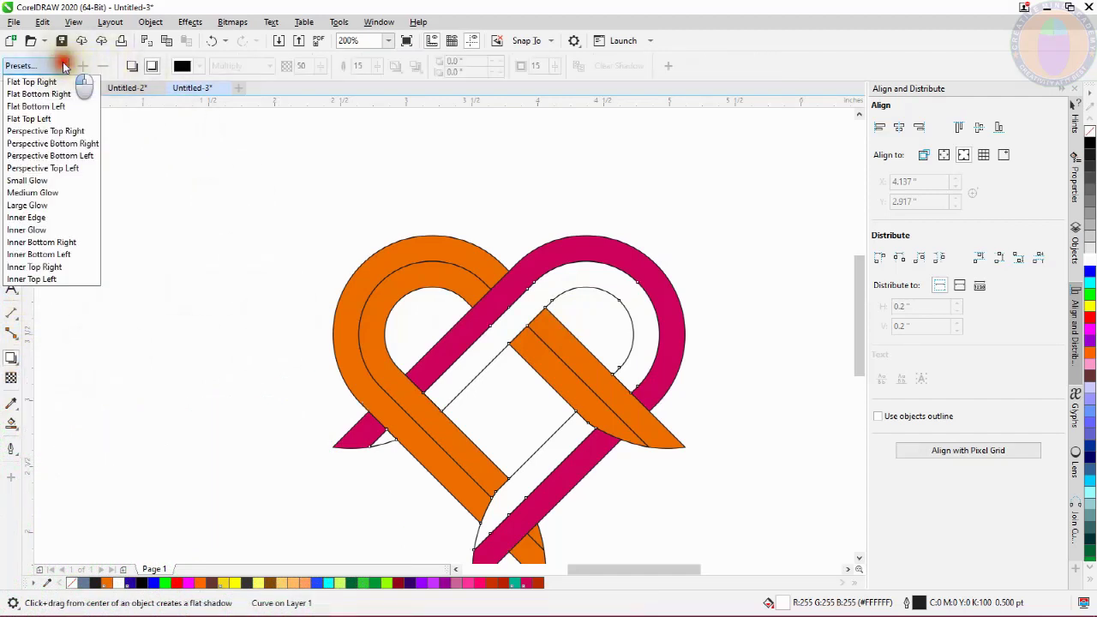
click(36, 281)
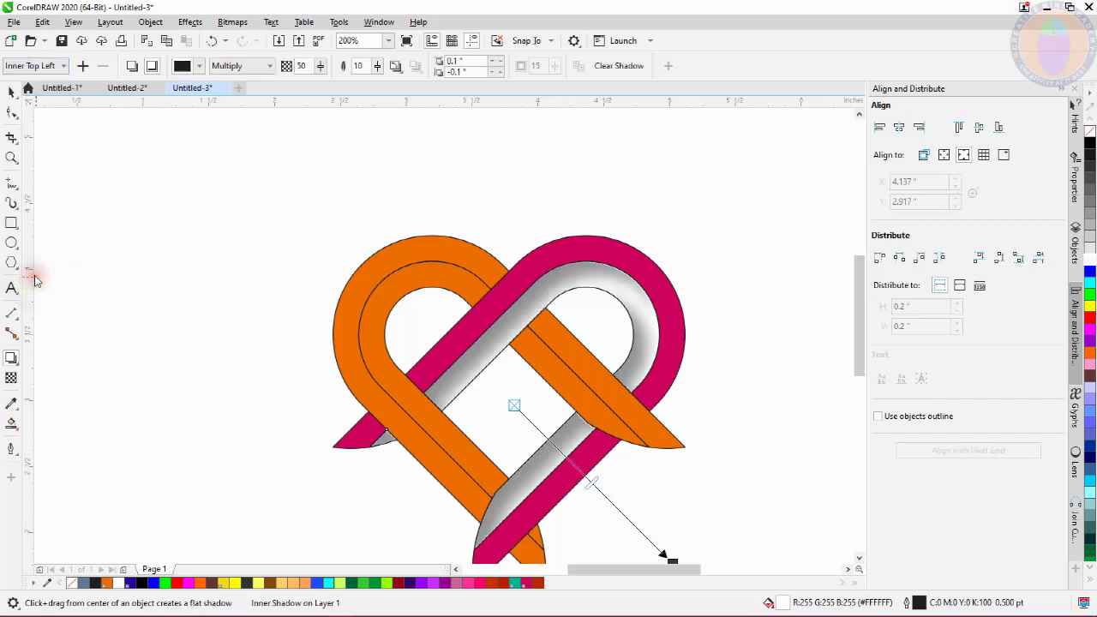
Step: Reduce the white inner band's shadow offset to about 0.027 by -0.026 inches and set its opacity to 59
scroll(634, 484, down, 2)
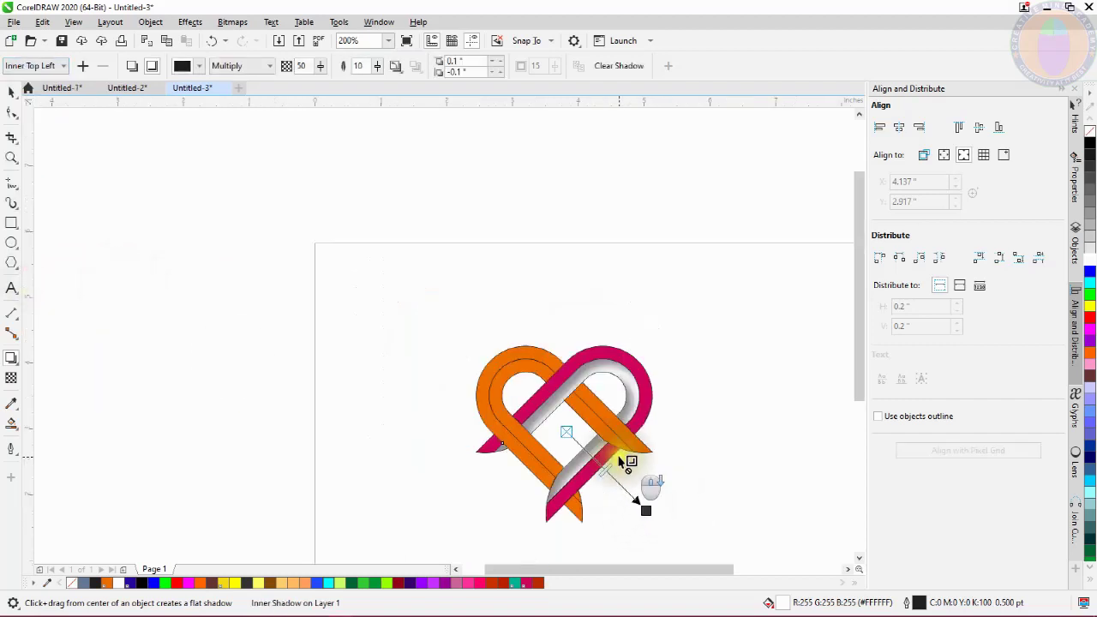
drag(648, 508, 630, 486)
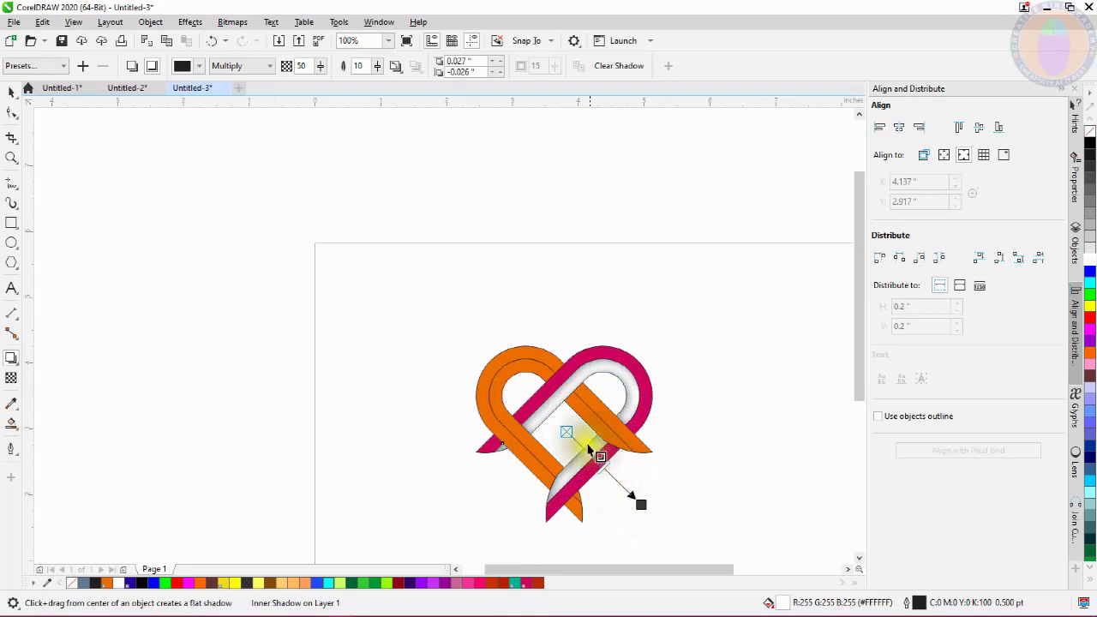
scroll(600, 463, up, 3)
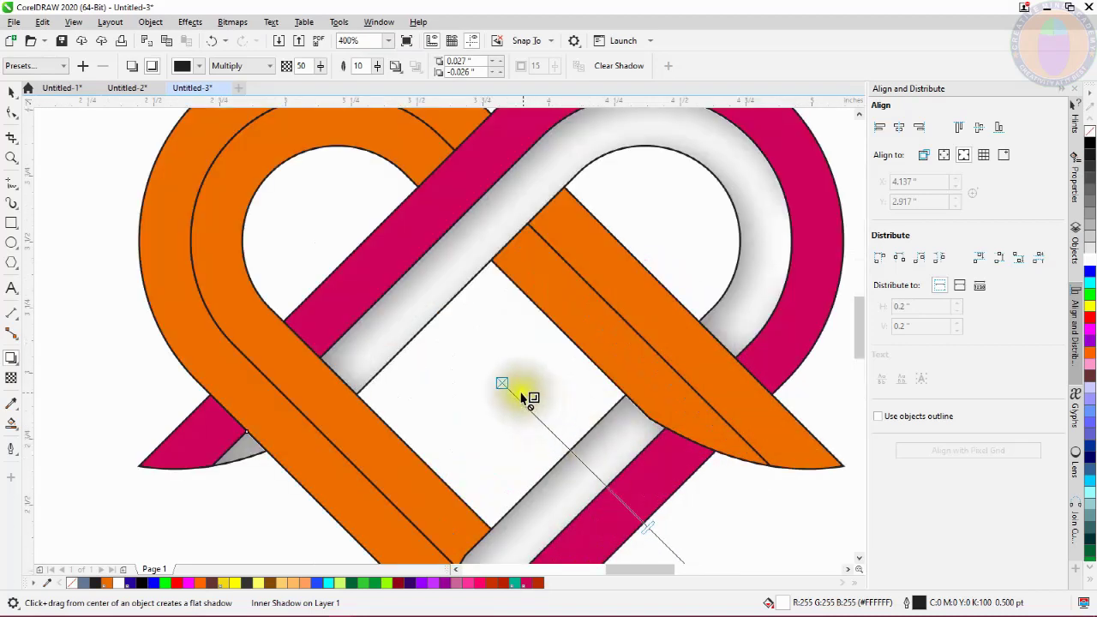
scroll(544, 387, down, 1)
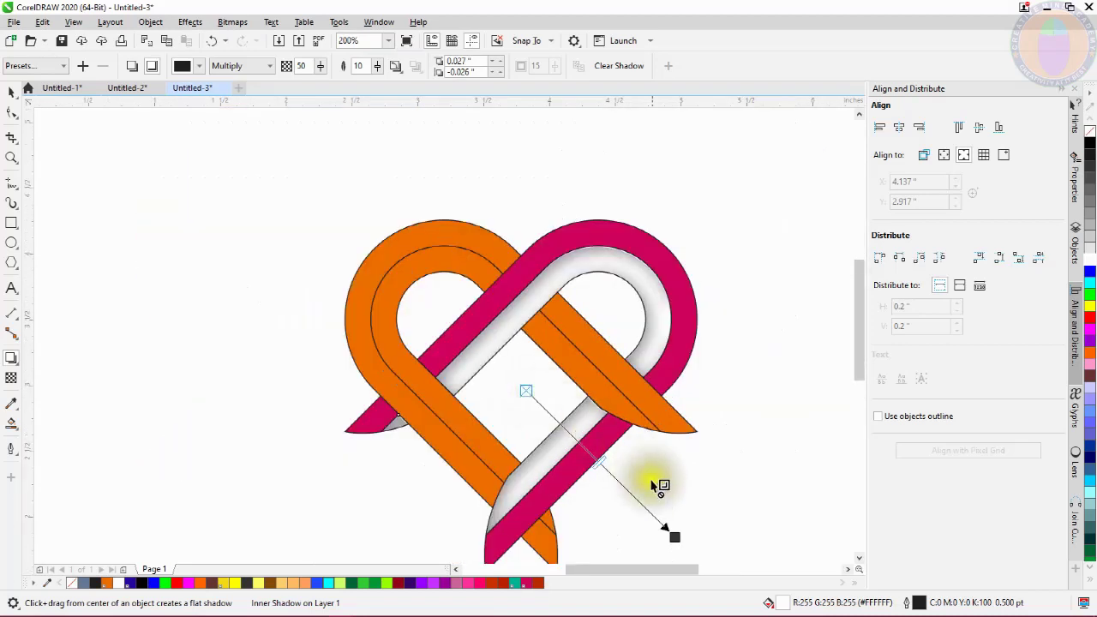
click(609, 476)
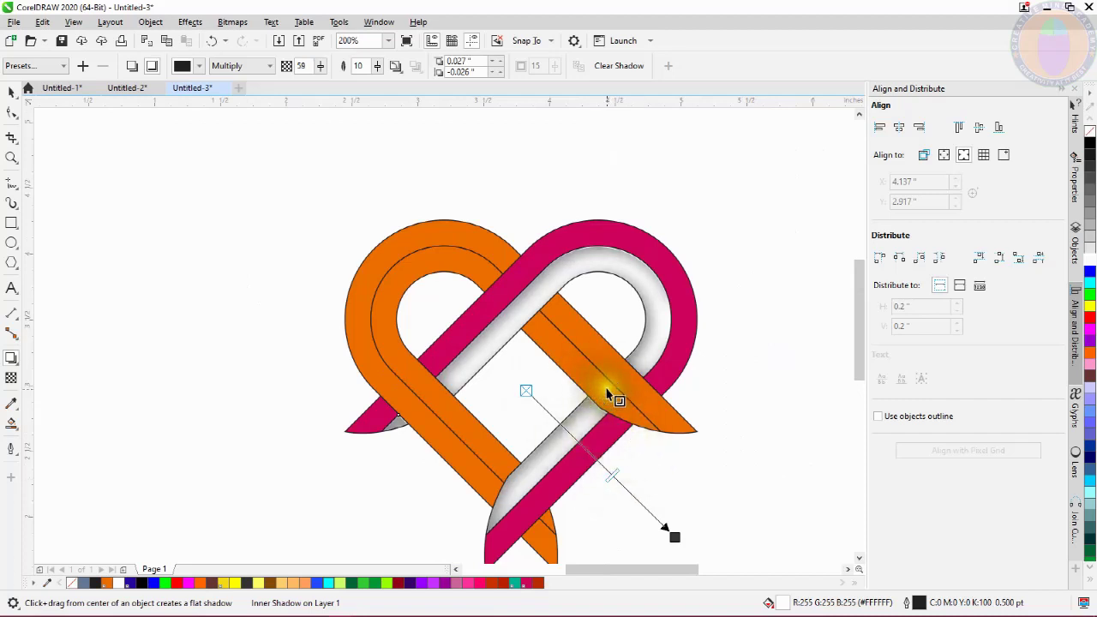
Step: Give the right arch's magenta band the Inner Bottom Right shadow, offset about -0.081 by 0.086 inches, with opacity 51
click(592, 233)
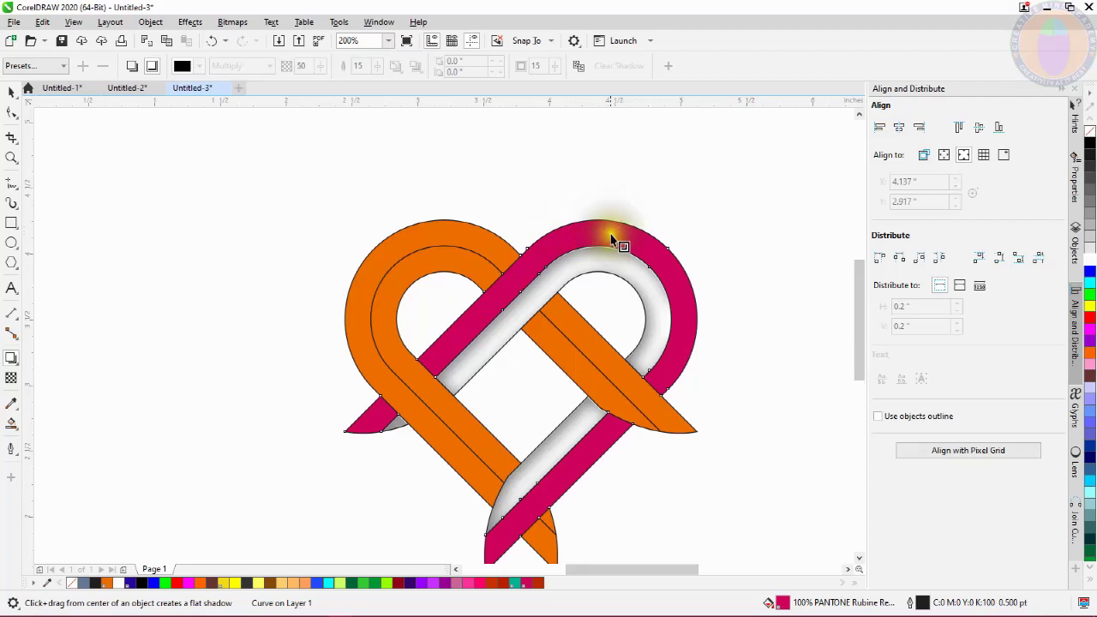
click(64, 66)
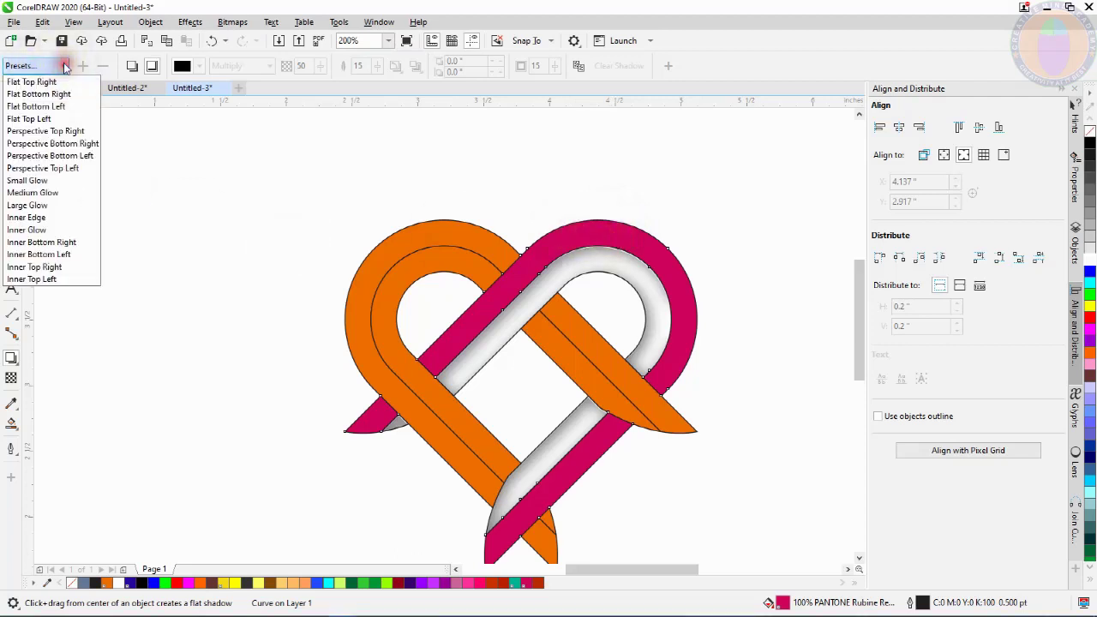
click(56, 243)
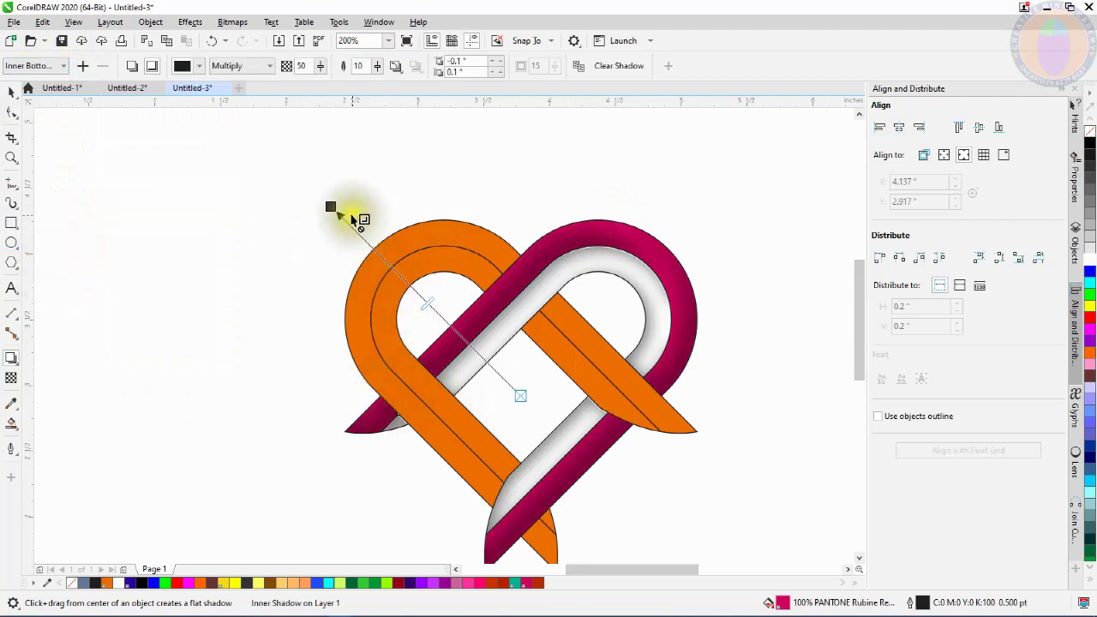
drag(330, 206, 343, 208)
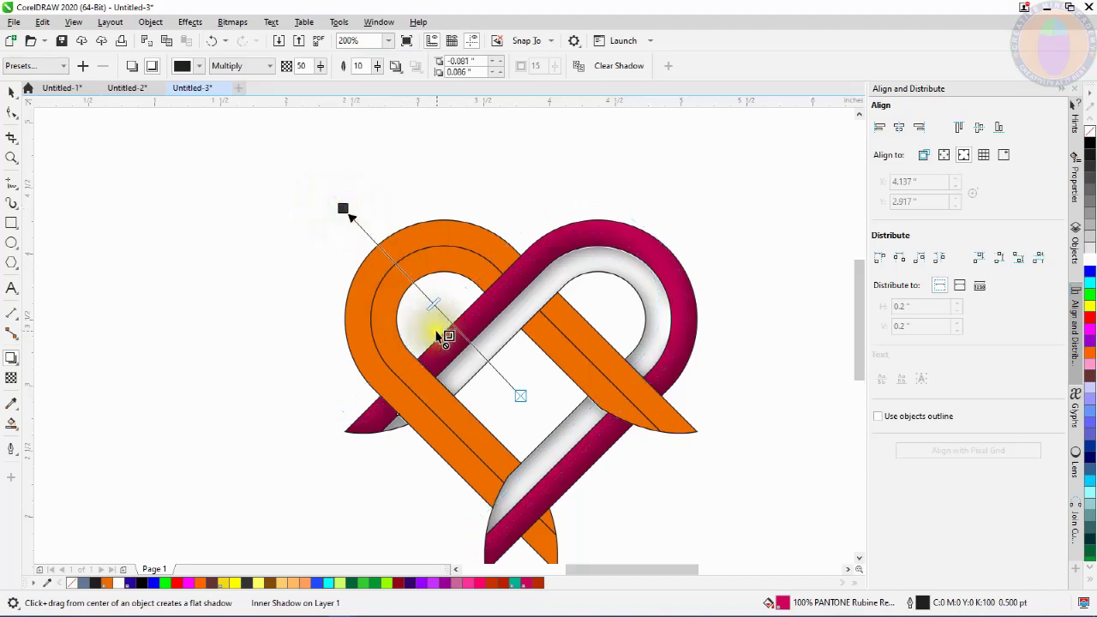
mouse_move(432, 302)
mouse_down()
mouse_move(447, 327)
mouse_move(429, 302)
mouse_up()
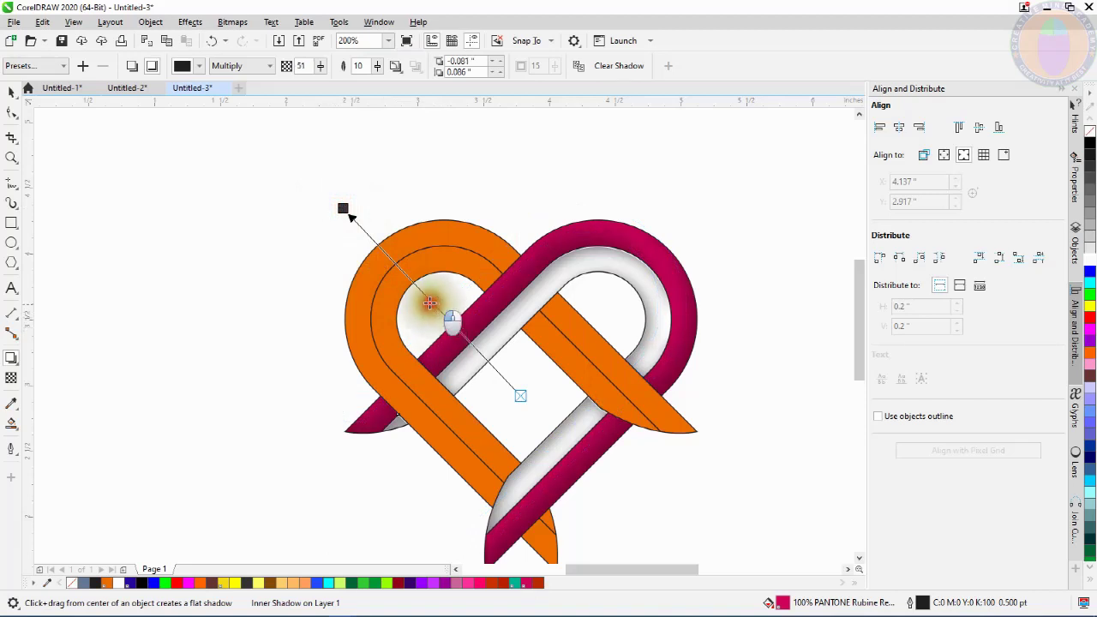
Step: Fill the left arch's inner band with white
click(12, 92)
scroll(423, 254, down, 2)
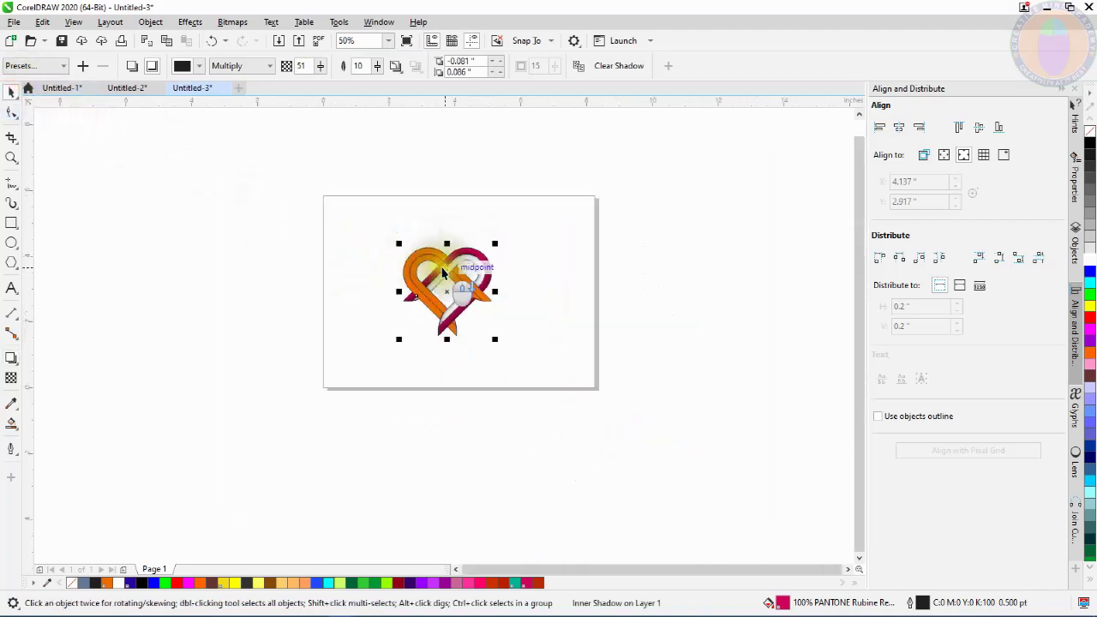
scroll(468, 280, up, 1)
scroll(467, 280, up, 1)
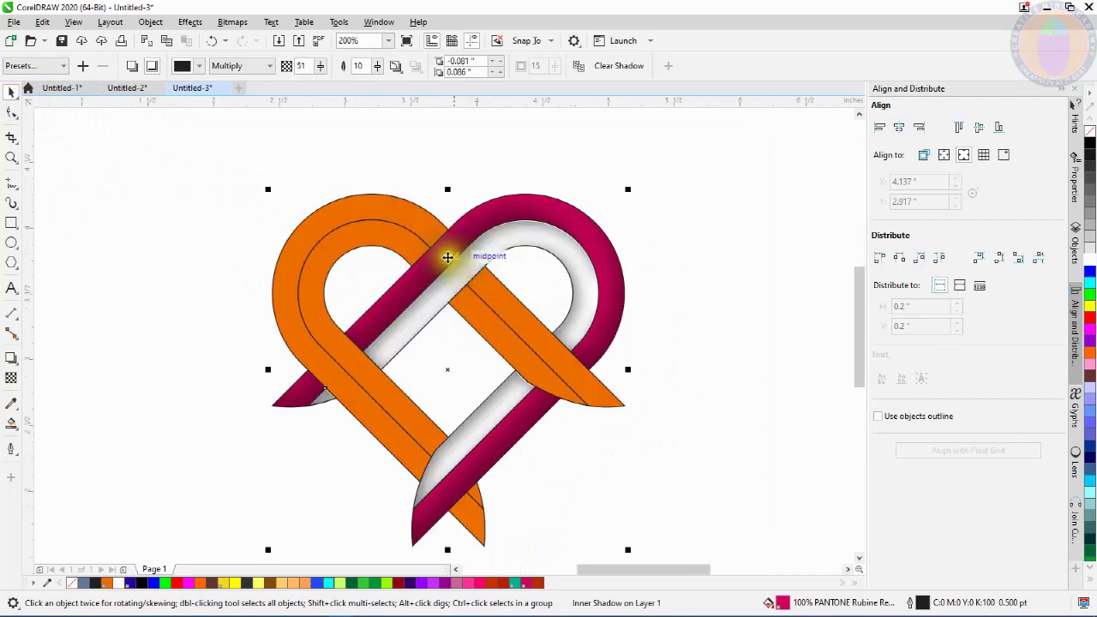
click(365, 238)
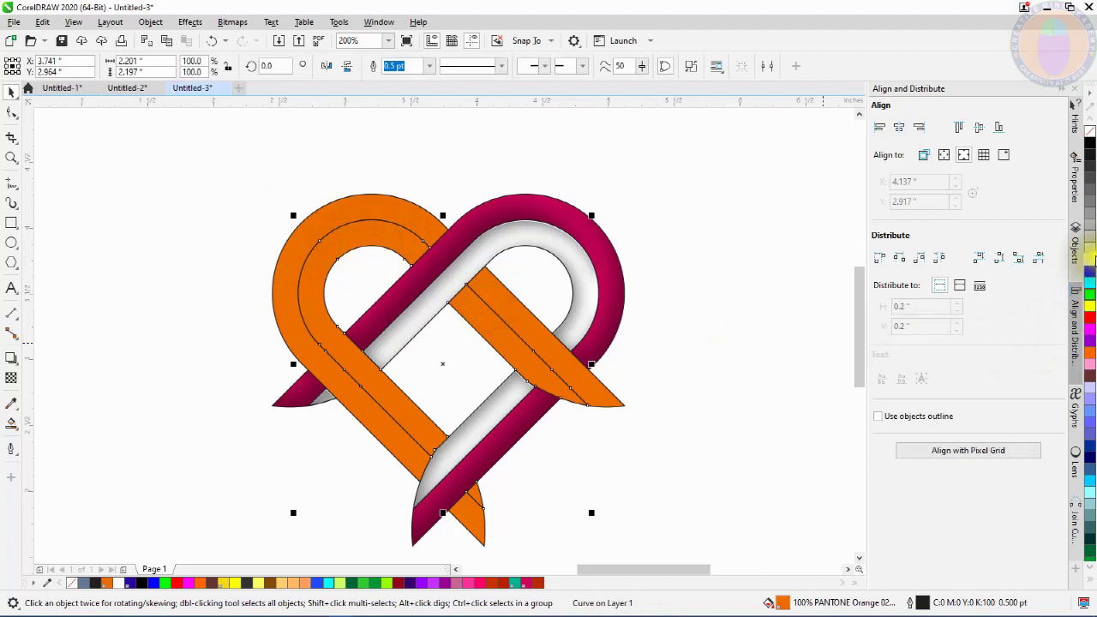
click(1090, 258)
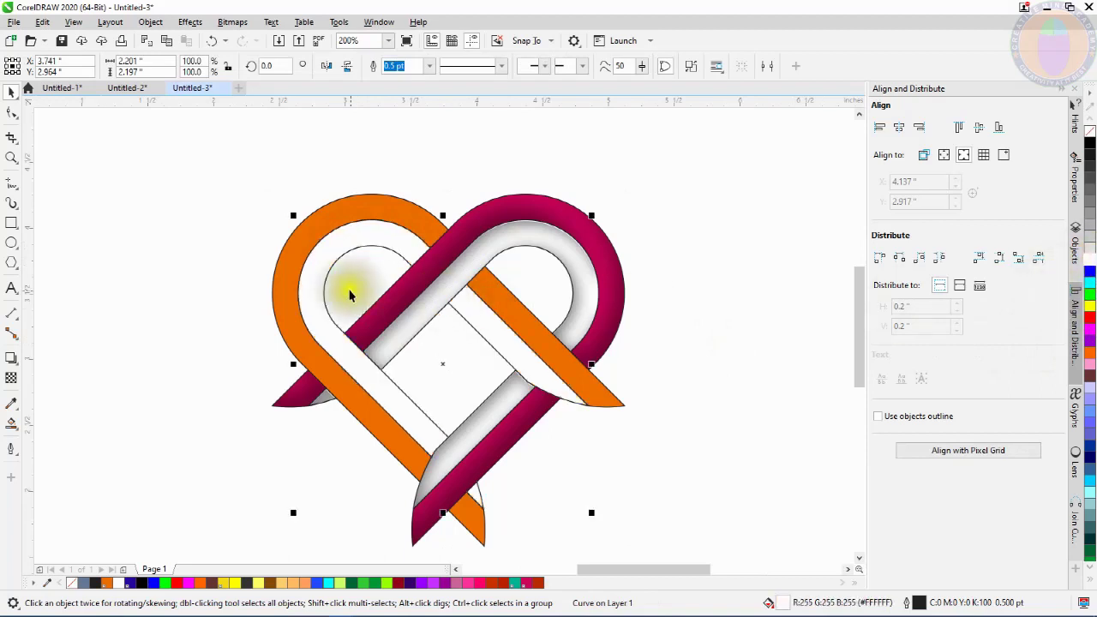
Step: Give the left arch's white inner band the Inner Bottom Right shadow, offset about -0.107 by 0.101 inches
click(11, 359)
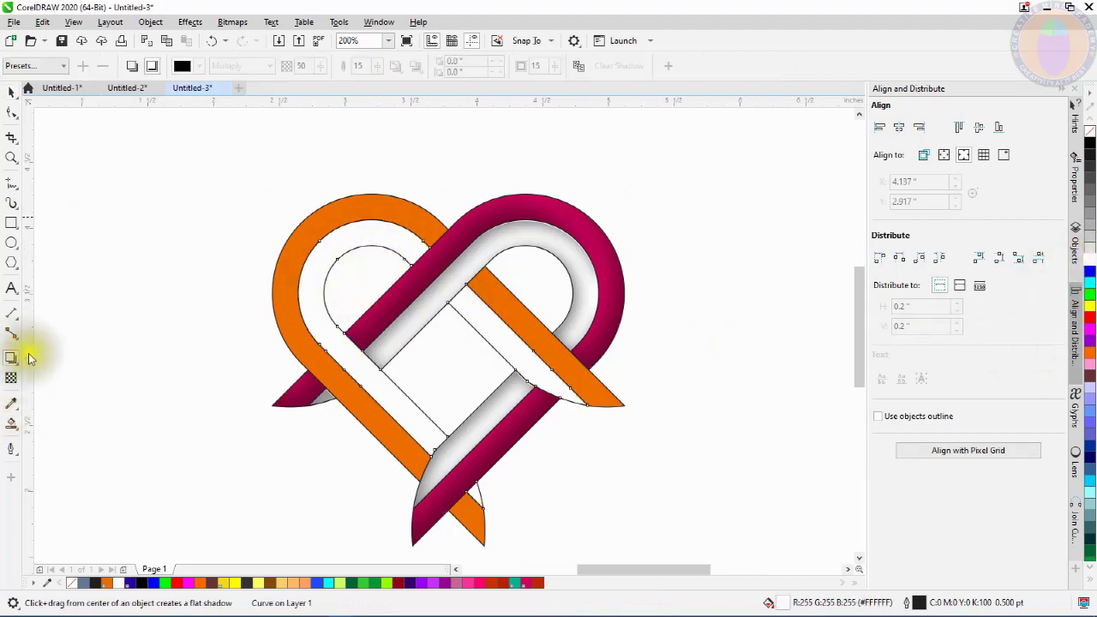
click(62, 69)
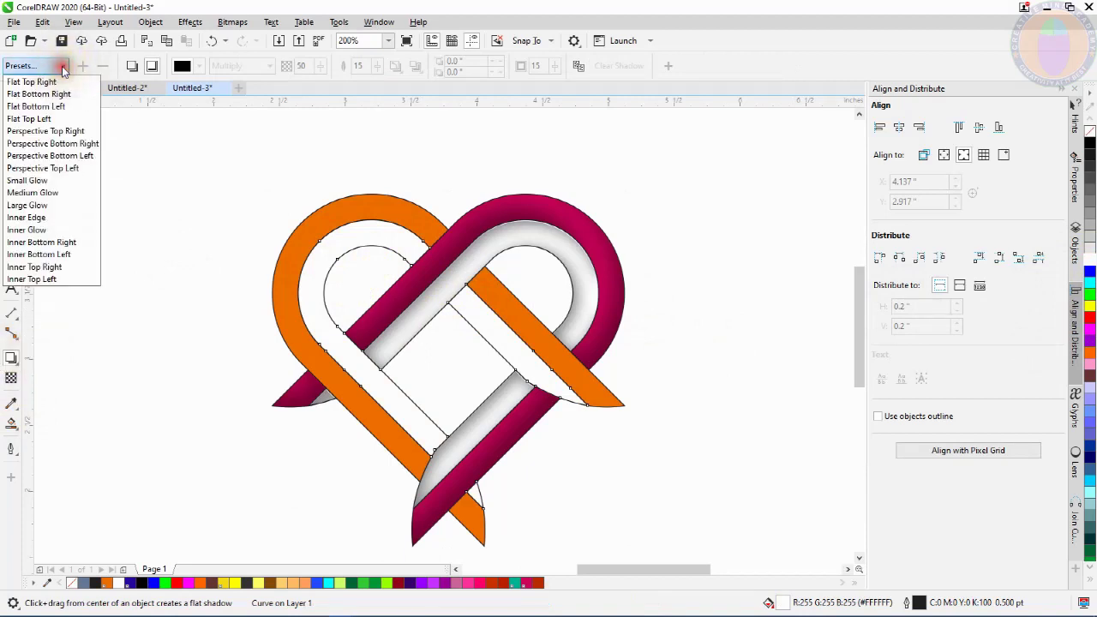
click(61, 243)
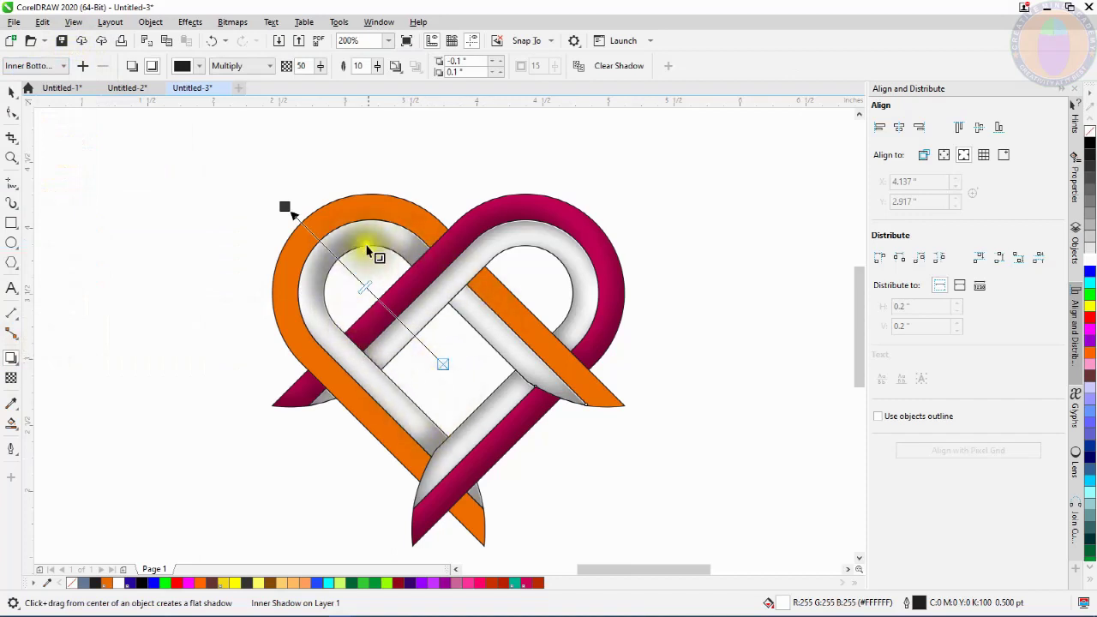
mouse_move(285, 205)
mouse_down()
mouse_move(275, 211)
mouse_move(284, 216)
mouse_up()
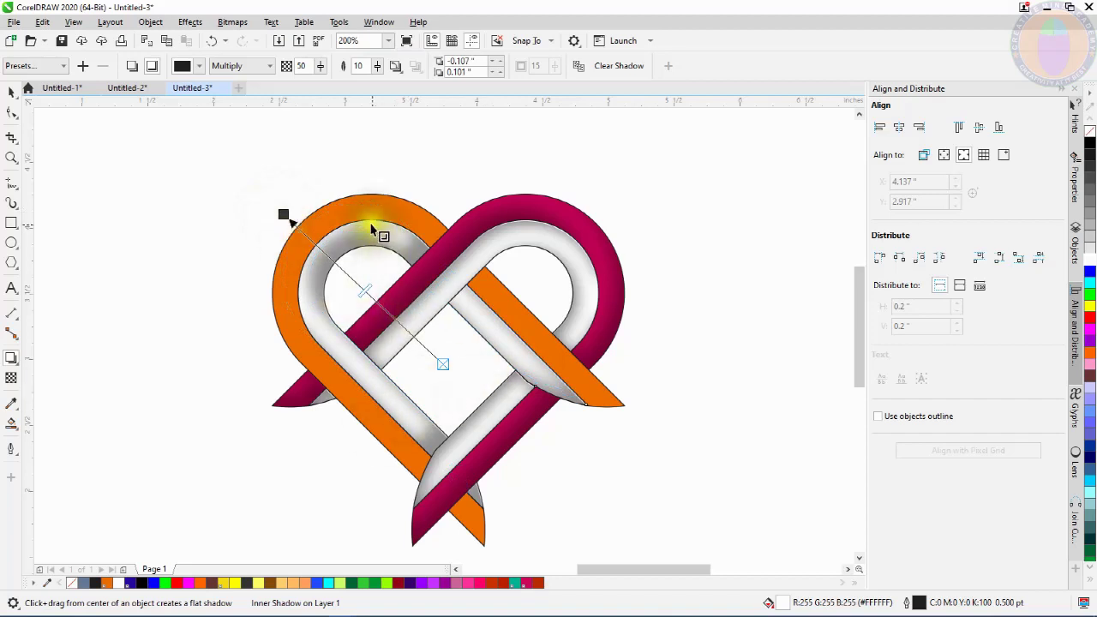
Step: Try the Inner Bottom Left shadow preset on the left arch's orange outer band
click(345, 214)
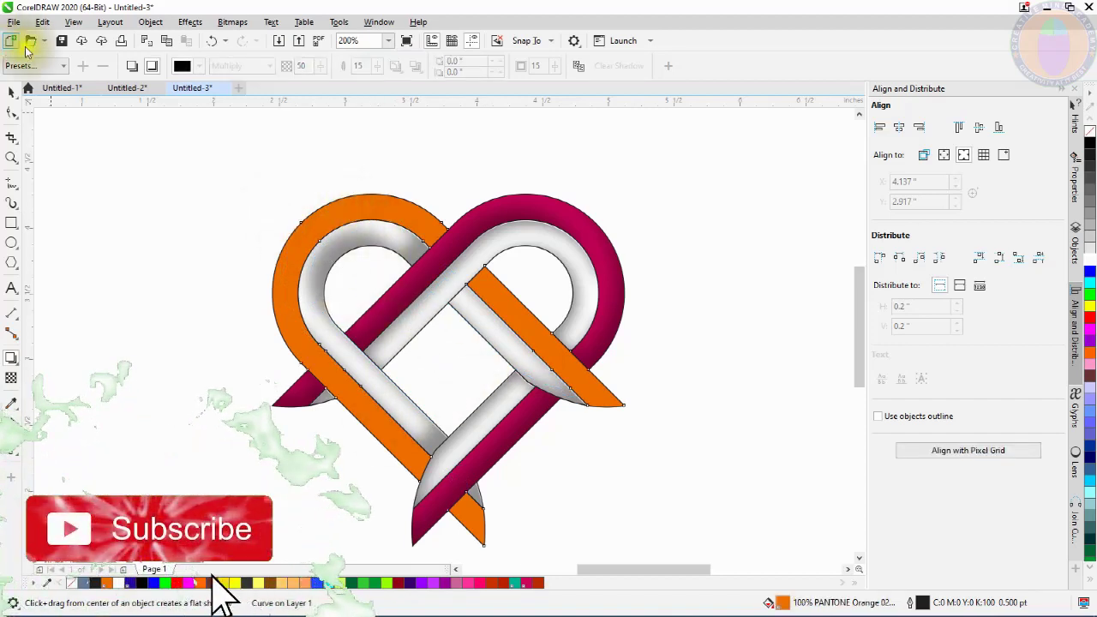
click(60, 66)
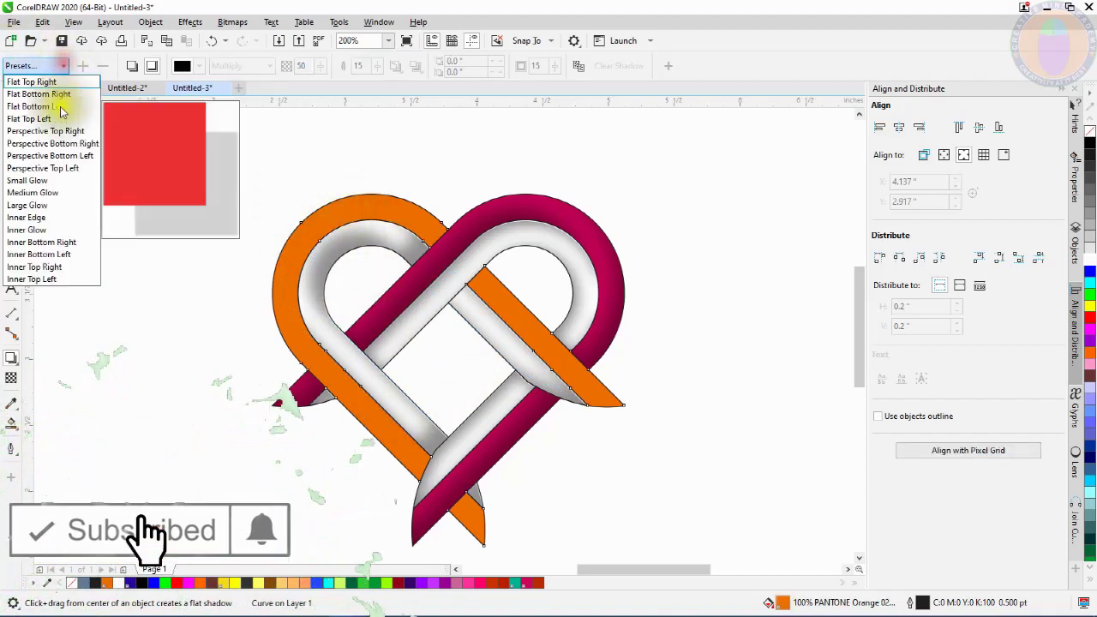
click(43, 243)
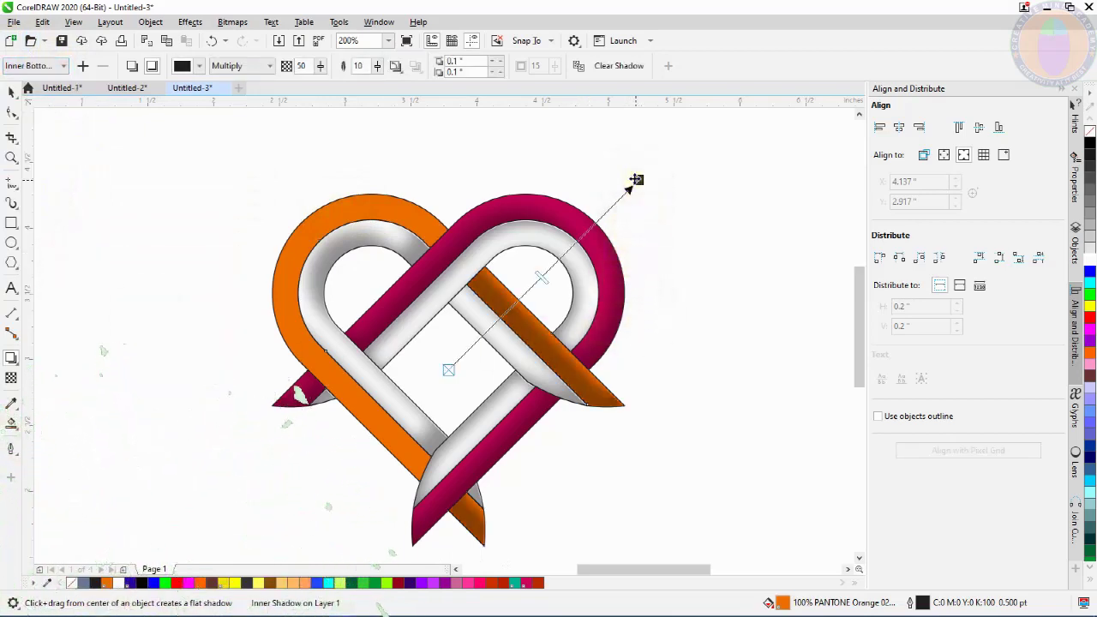
drag(635, 180, 594, 199)
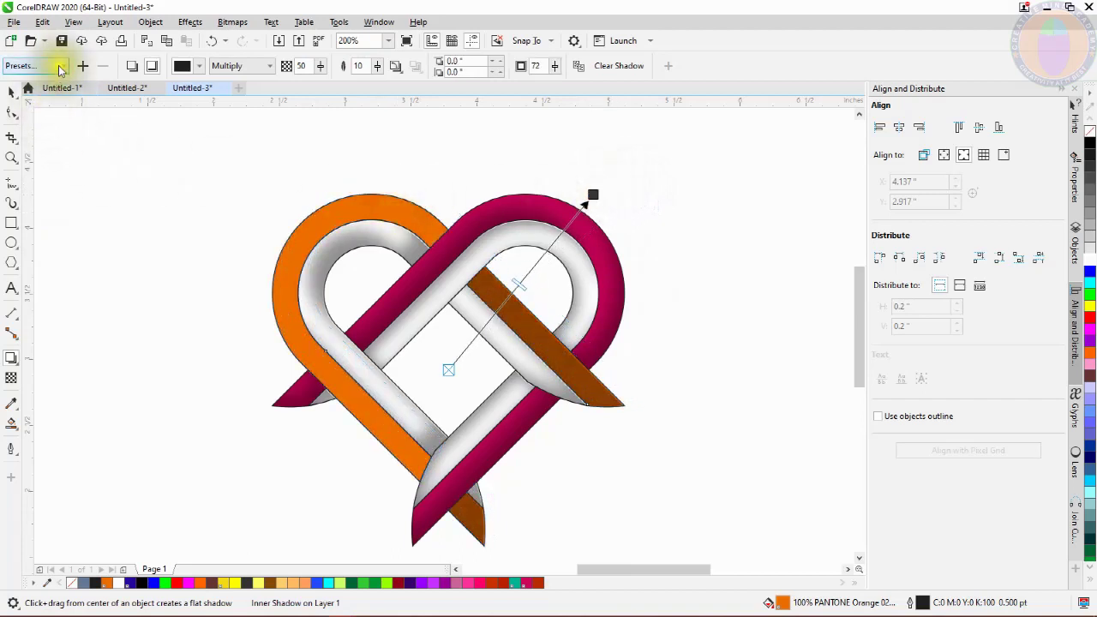
click(34, 66)
click(39, 254)
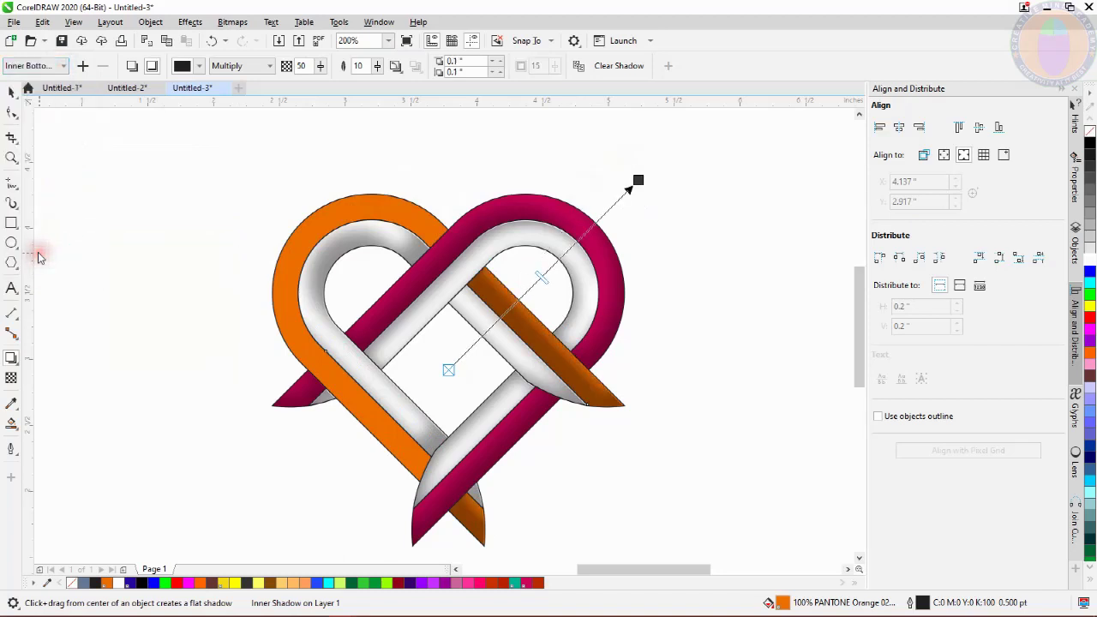
Step: Give the left arch's orange outer band the Inner Top Right shadow, offset about -0.026 by -0.021 inches
click(39, 65)
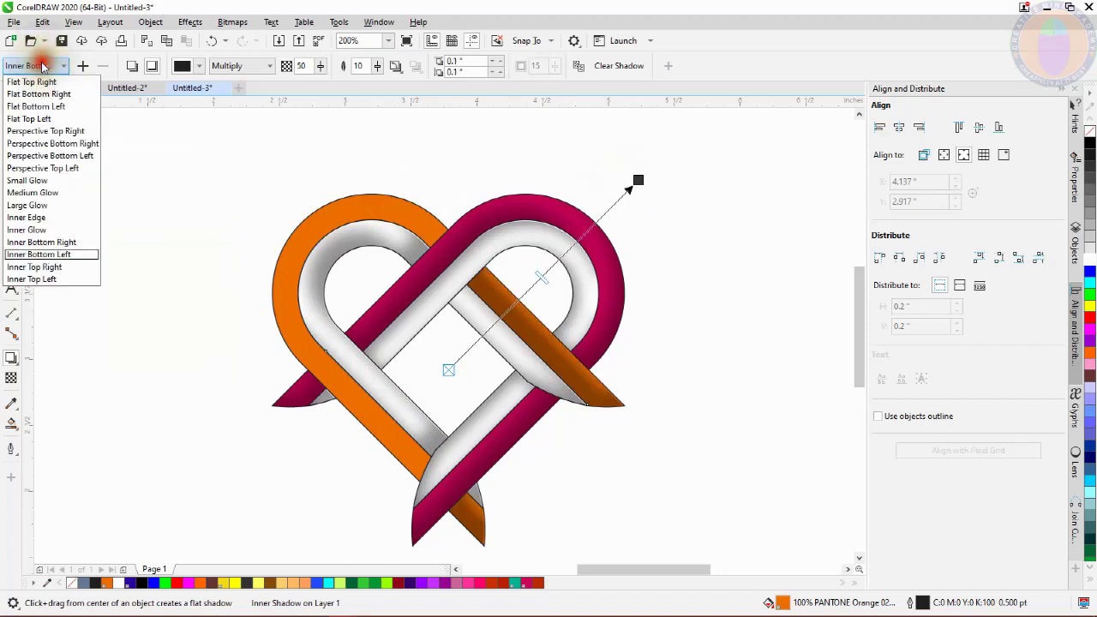
click(50, 269)
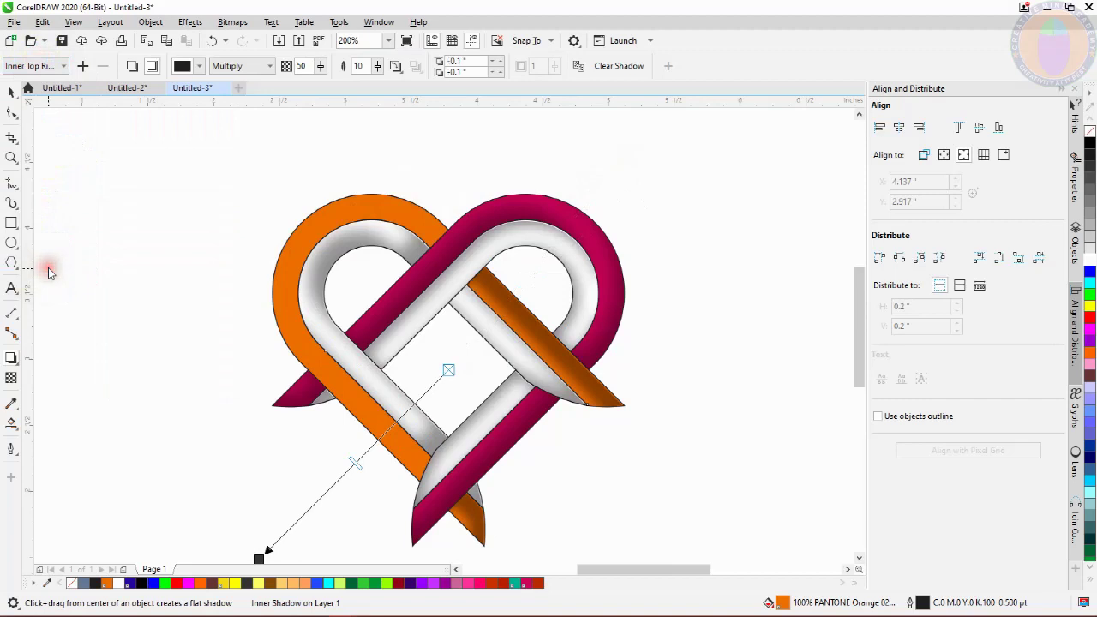
drag(259, 556, 251, 512)
click(258, 514)
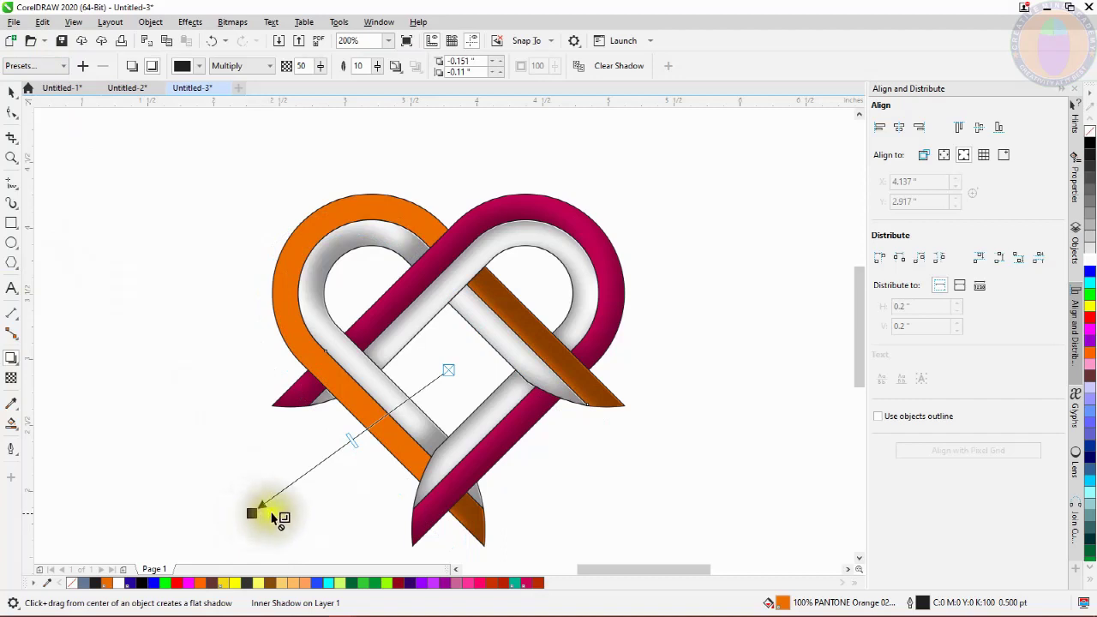
mouse_move(250, 514)
mouse_down()
mouse_move(271, 525)
mouse_move(268, 510)
mouse_up()
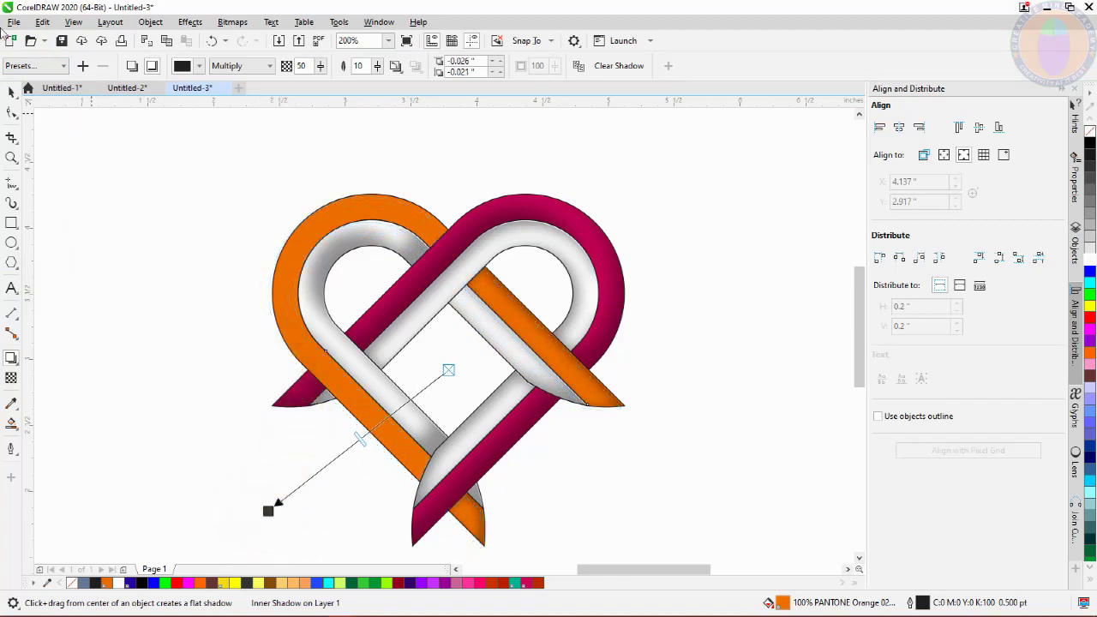
Step: Remove the outlines from all bands of the interlaced heart
click(11, 92)
click(111, 215)
click(306, 233)
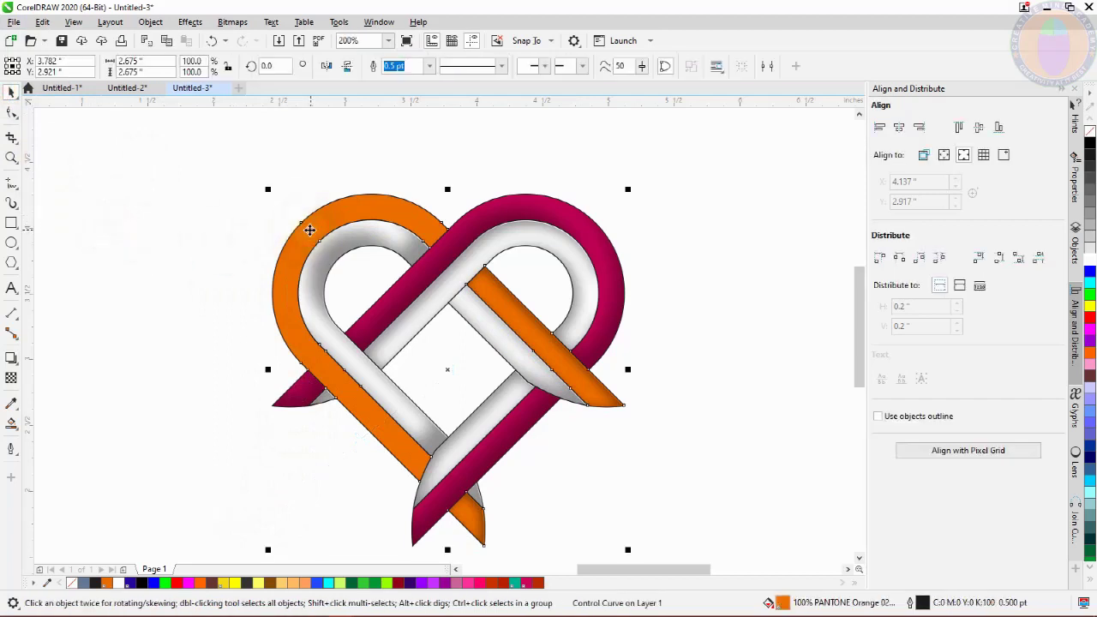
click(466, 509)
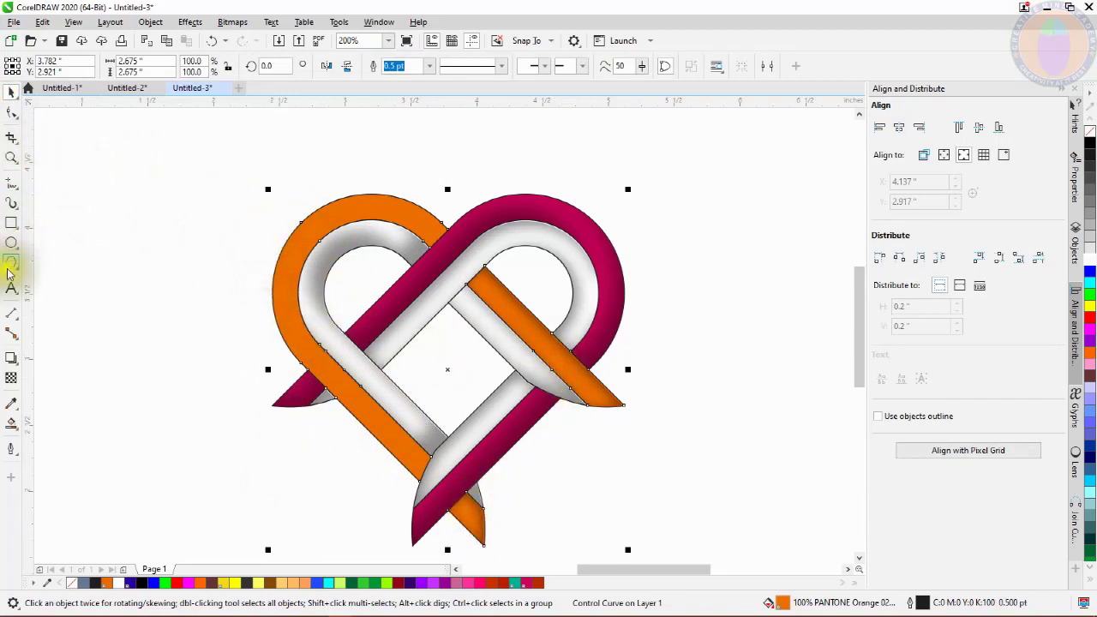
click(686, 214)
scroll(544, 210, down, 1)
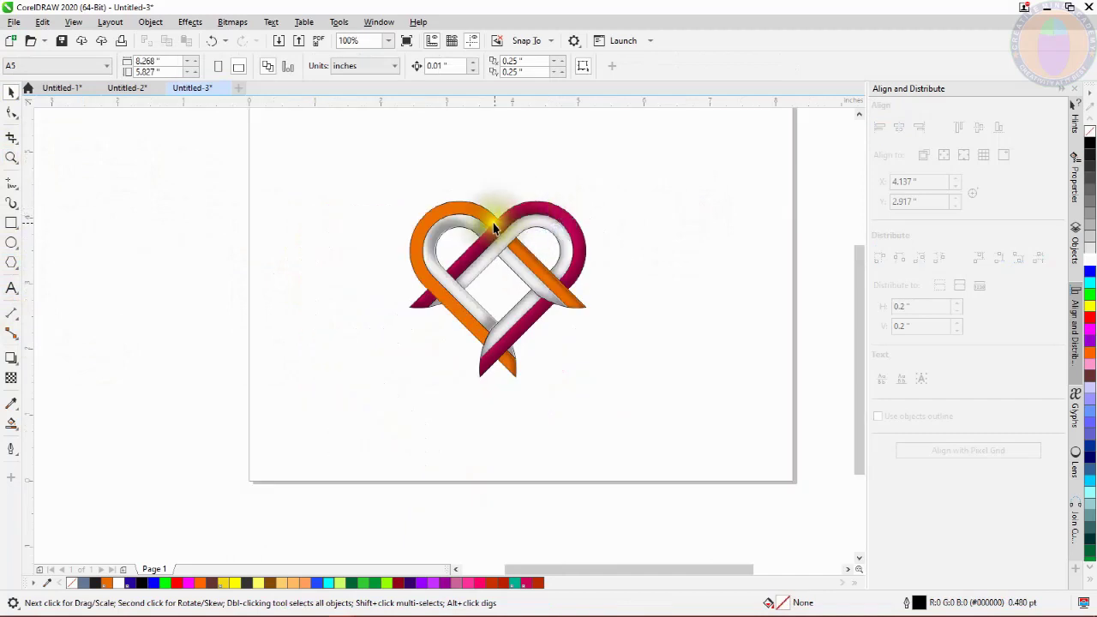
drag(347, 169, 645, 382)
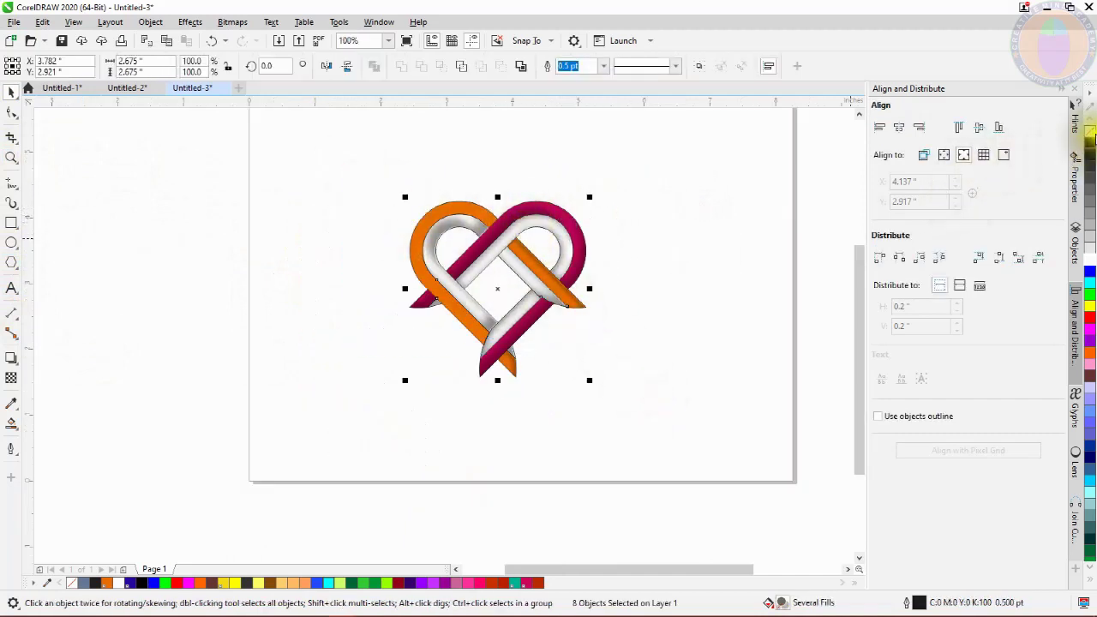
click(720, 190)
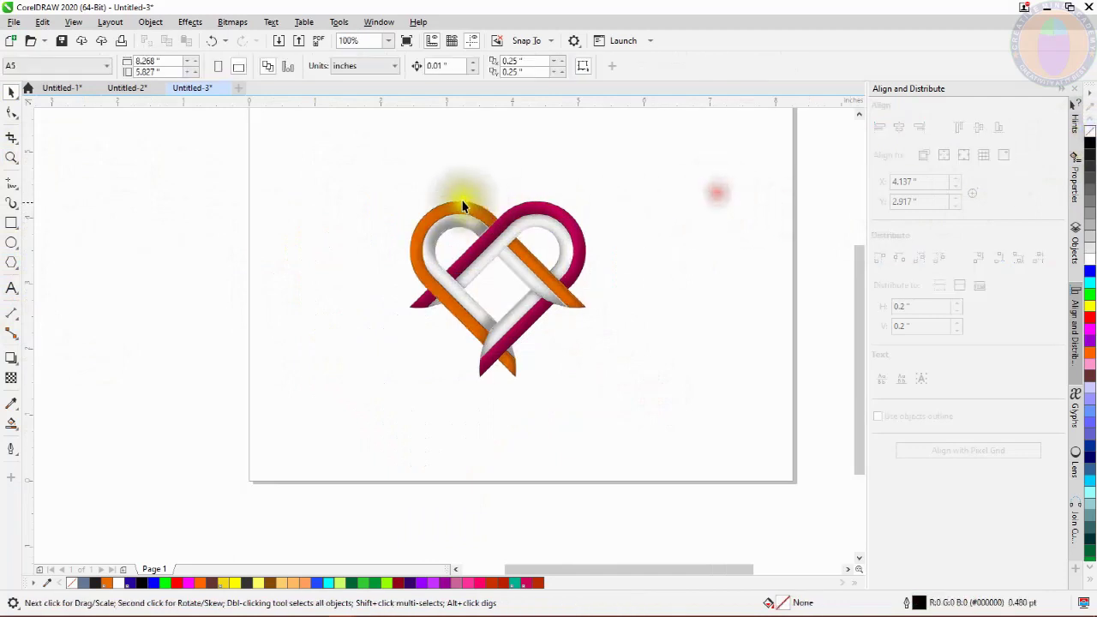
Step: Place a copy of the heart over the page's left edge and clear the inner shadows from the original heart
drag(345, 180, 691, 412)
drag(503, 249, 204, 285)
drag(355, 157, 711, 417)
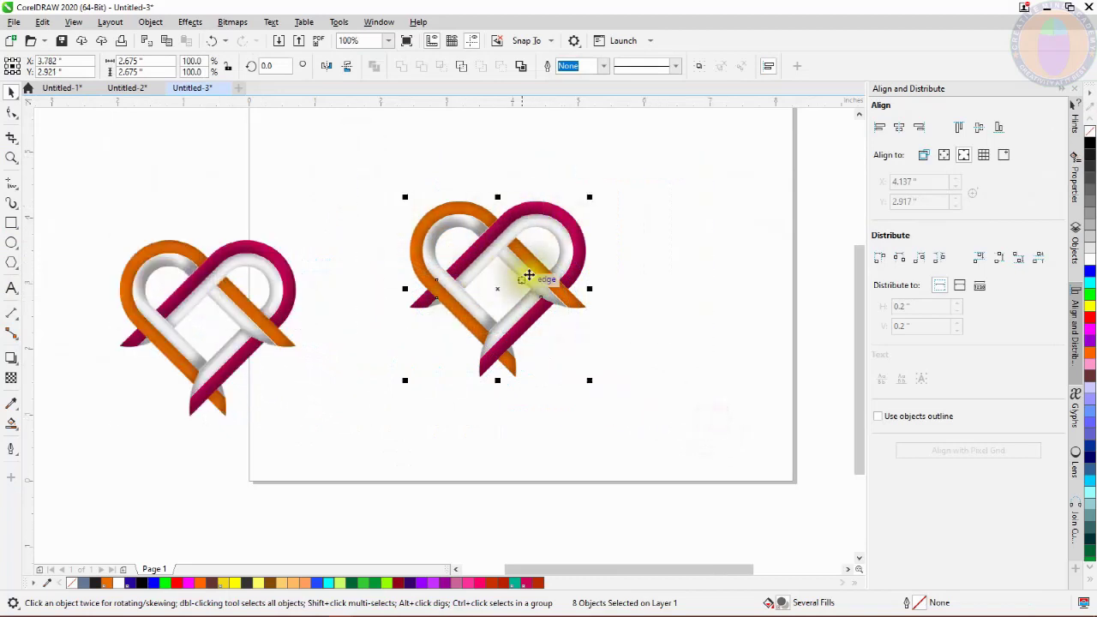
click(150, 22)
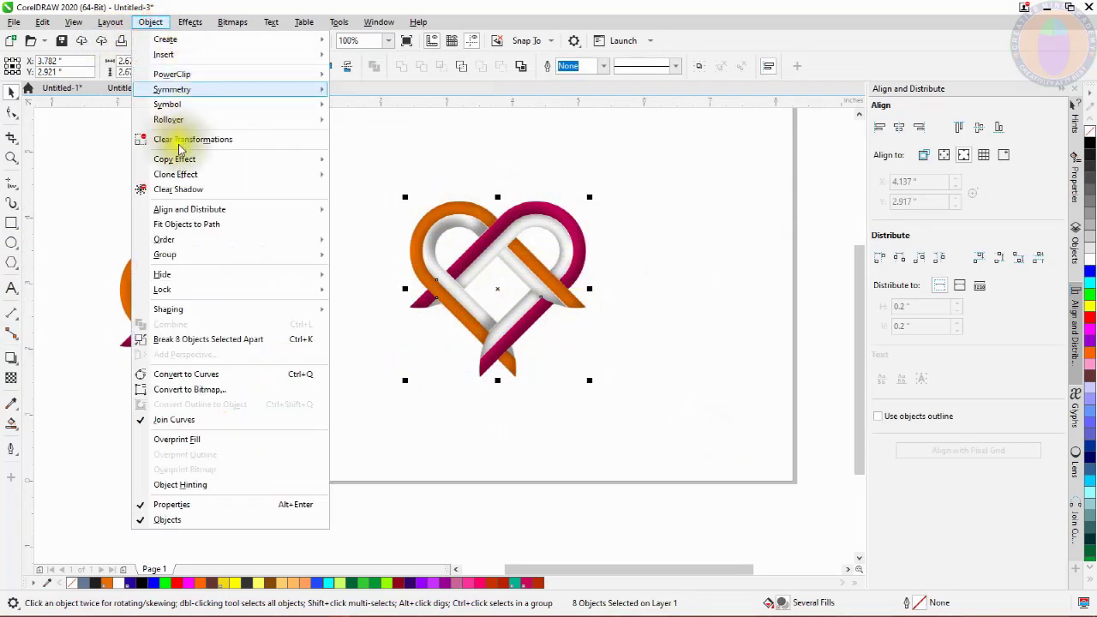
click(182, 140)
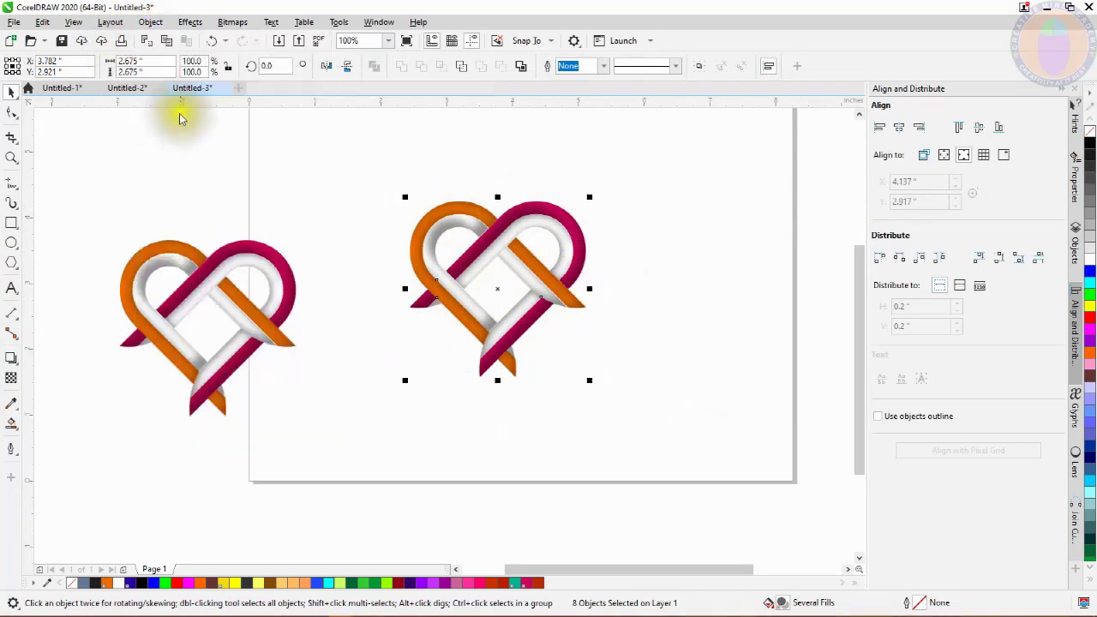
click(150, 23)
click(181, 190)
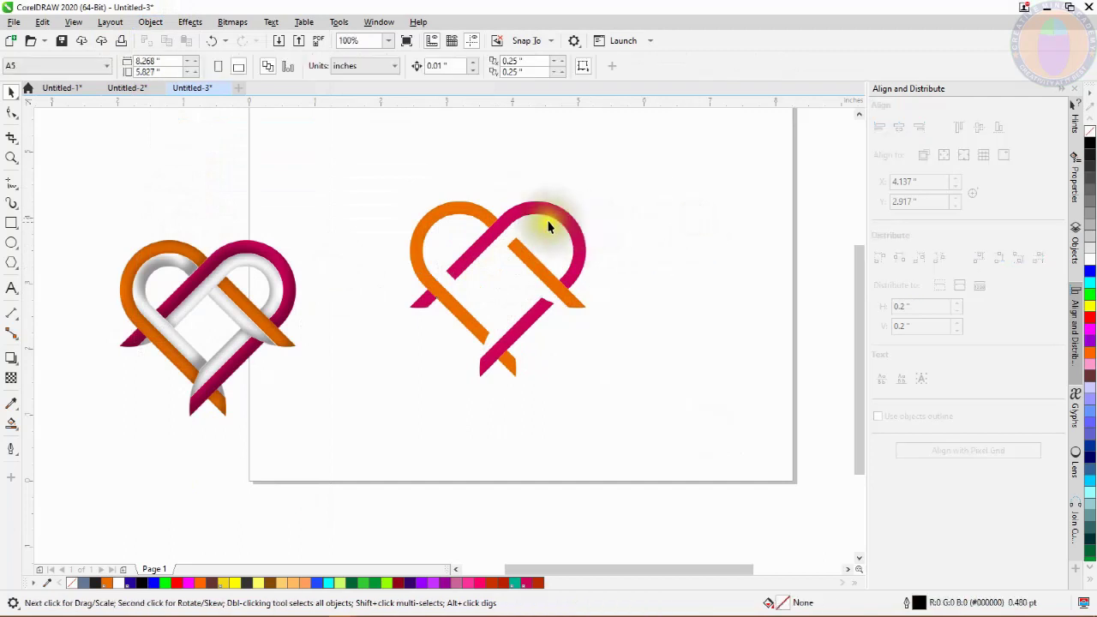
Step: Give all four bands of the unshaded heart a black outline
drag(343, 147, 684, 404)
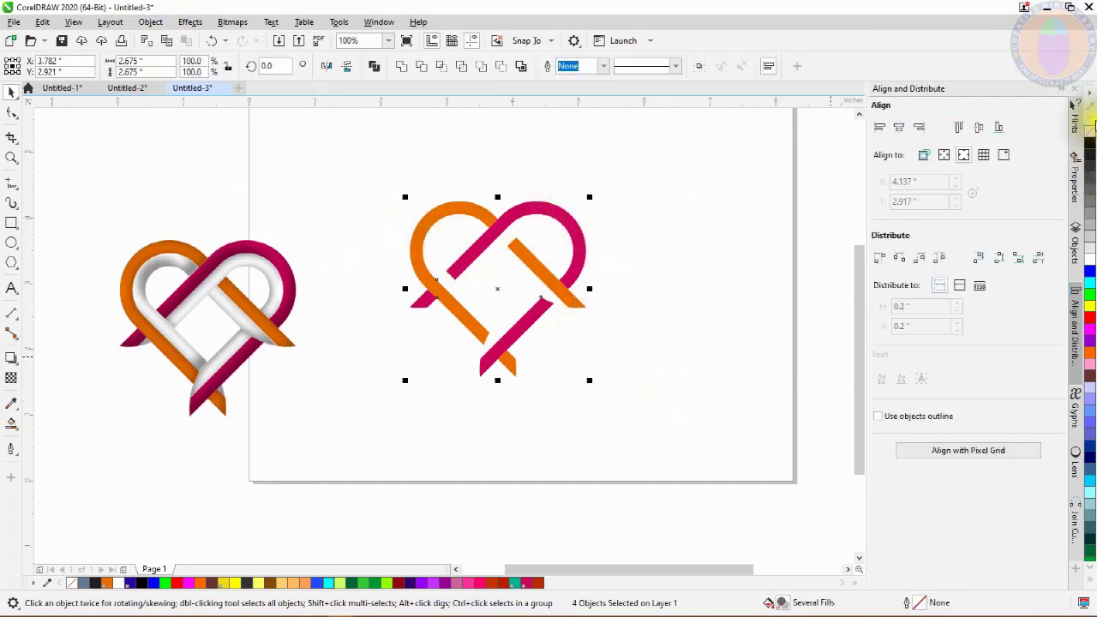
right_click(1091, 146)
click(551, 247)
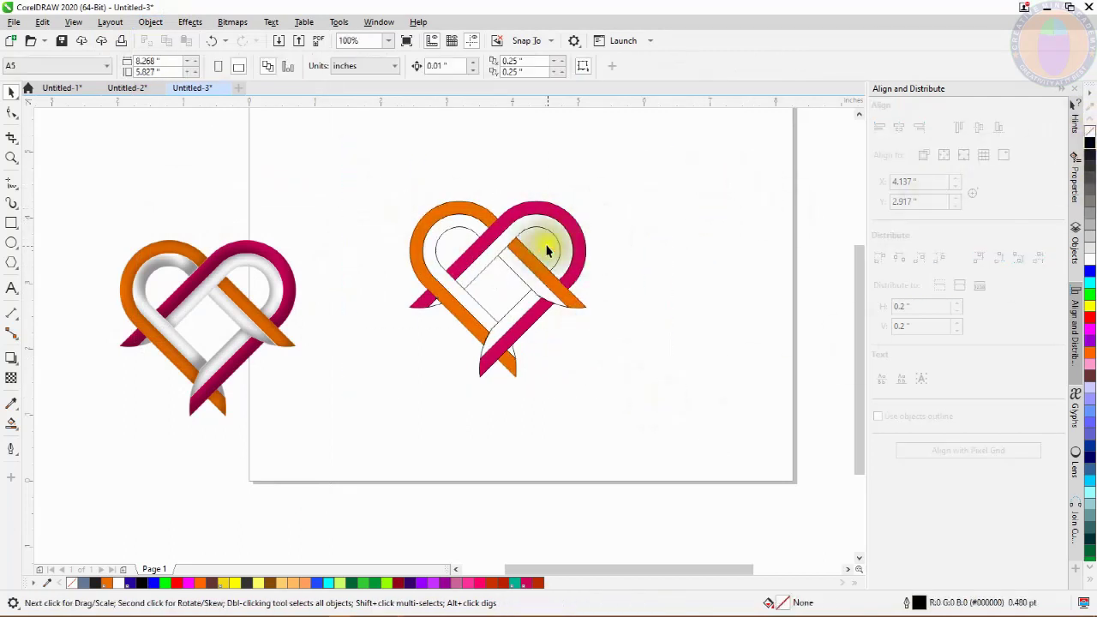
Step: Apply a linear fountain fill to the right arch's white inner band, running diagonally from its upper curve toward the lower-left of the heart
scroll(535, 243, up, 2)
click(547, 214)
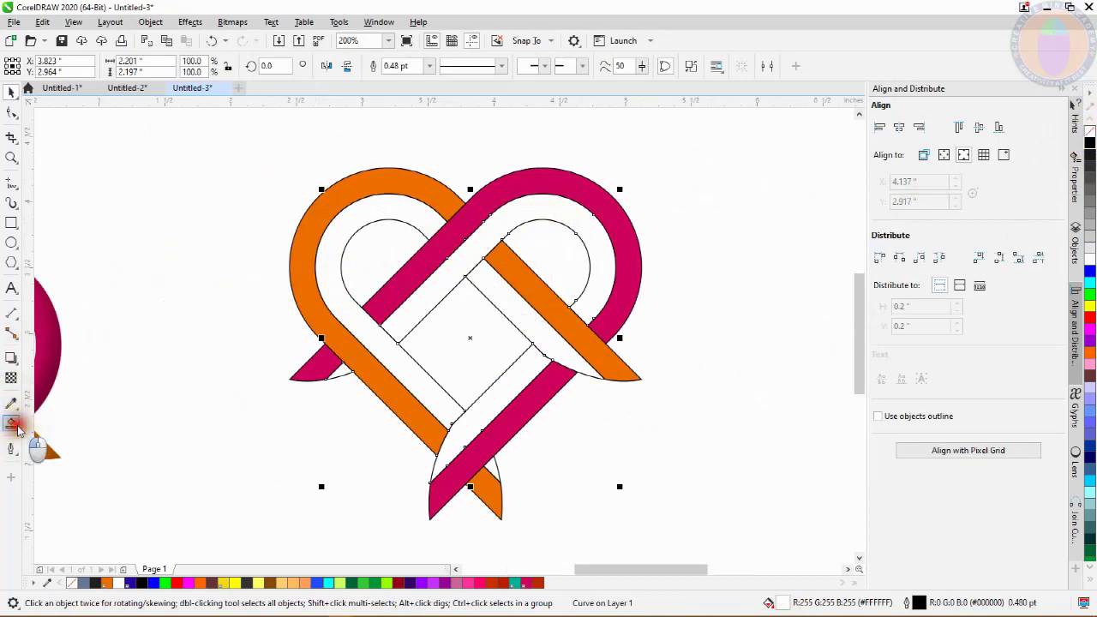
click(51, 424)
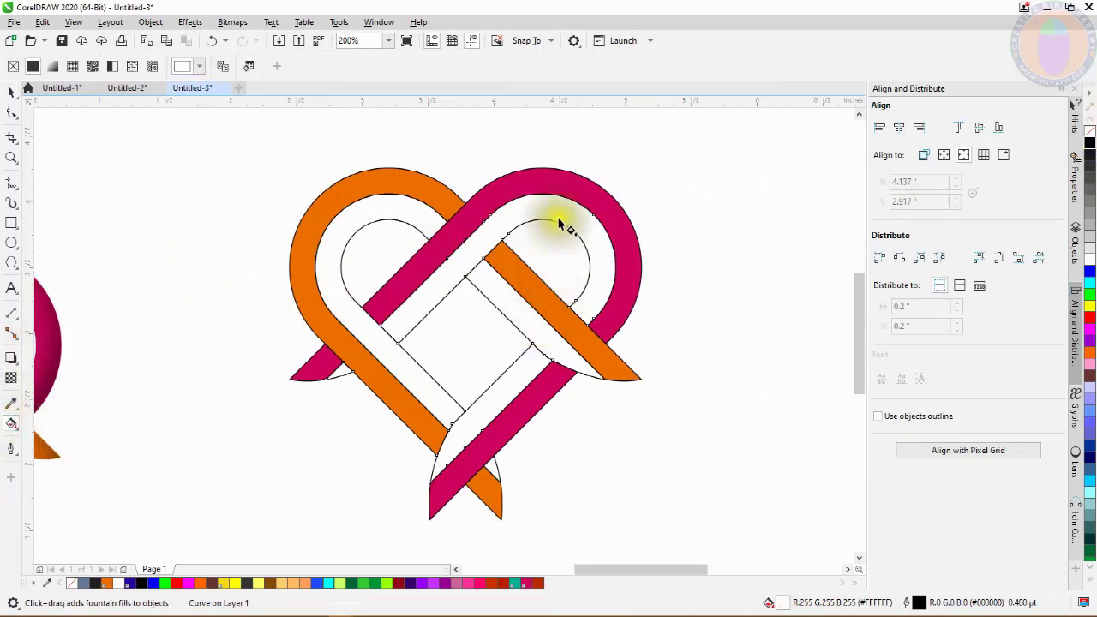
drag(581, 221, 370, 439)
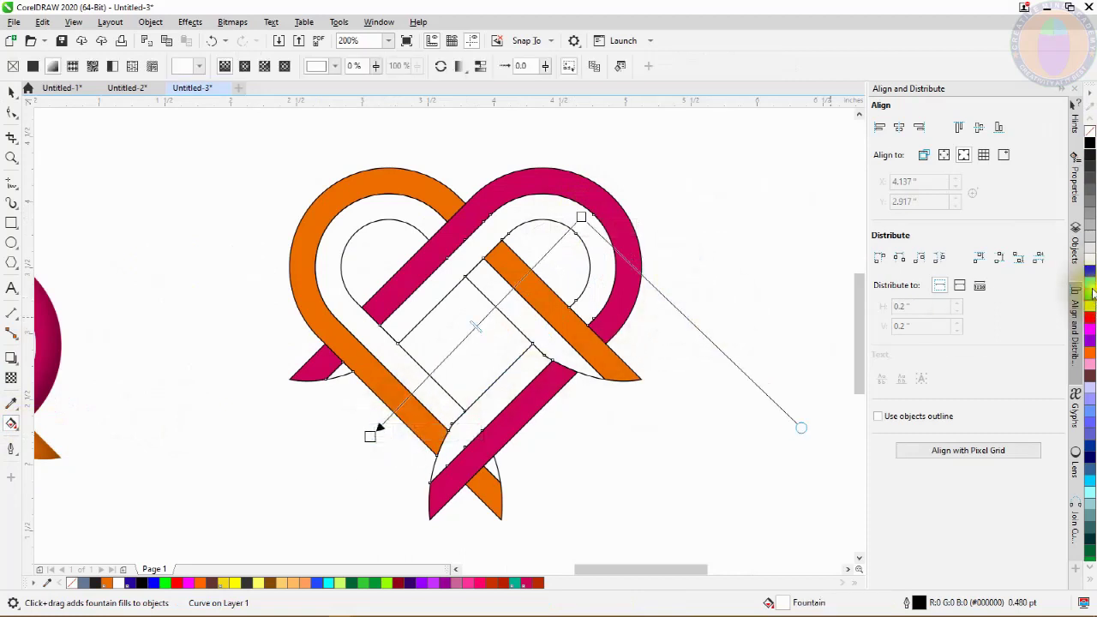
Step: Set both end colours of the right arch's inner band fountain fill to red
drag(1090, 320, 582, 217)
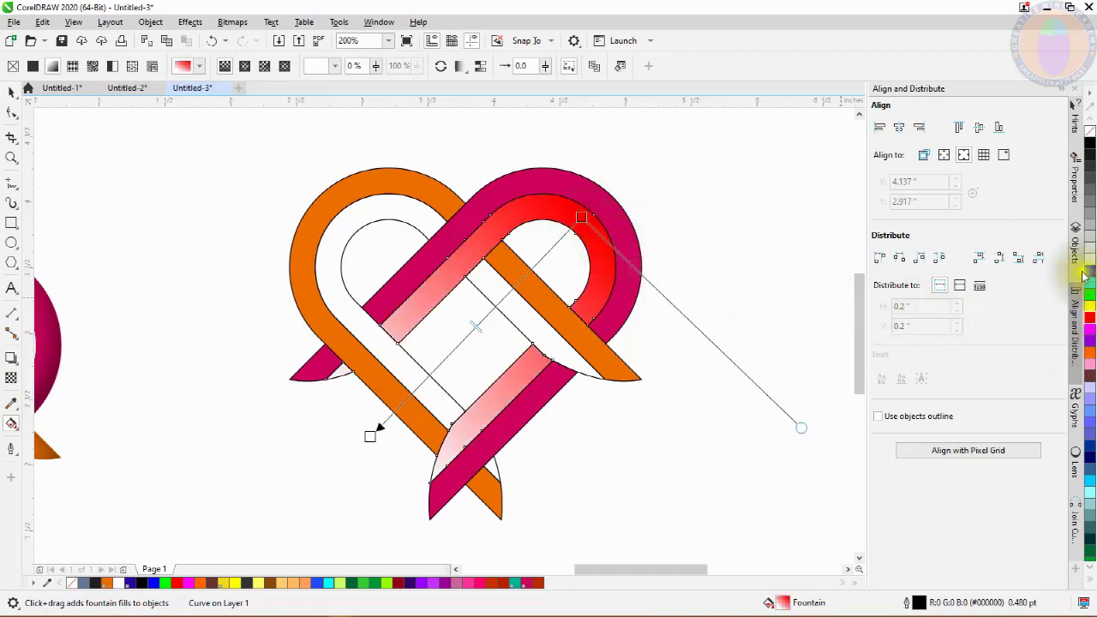
click(1082, 302)
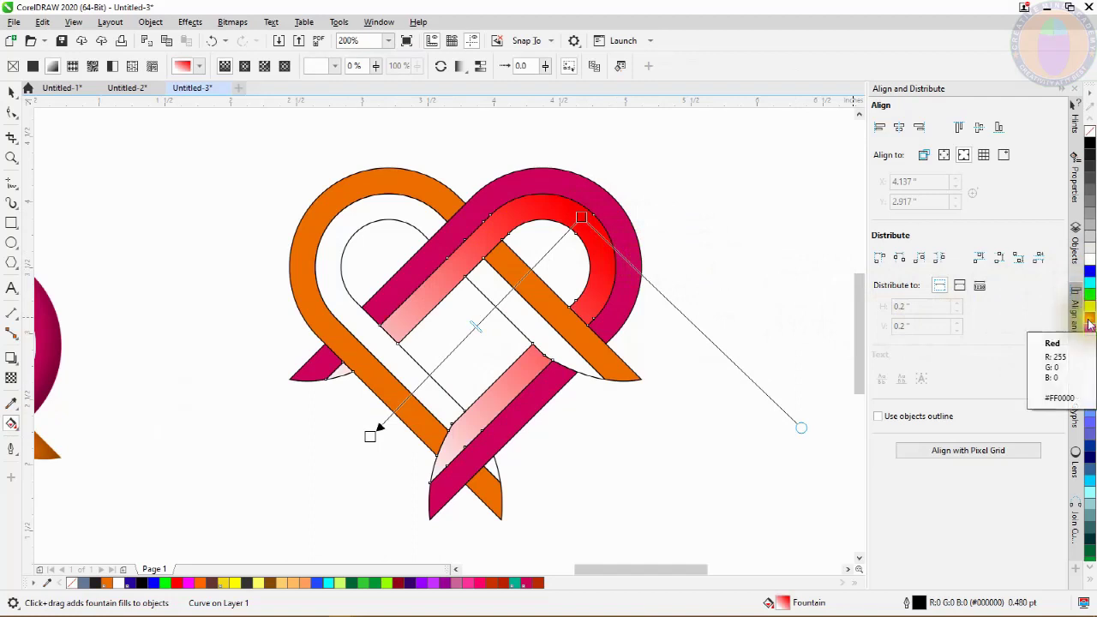
drag(1089, 323, 367, 435)
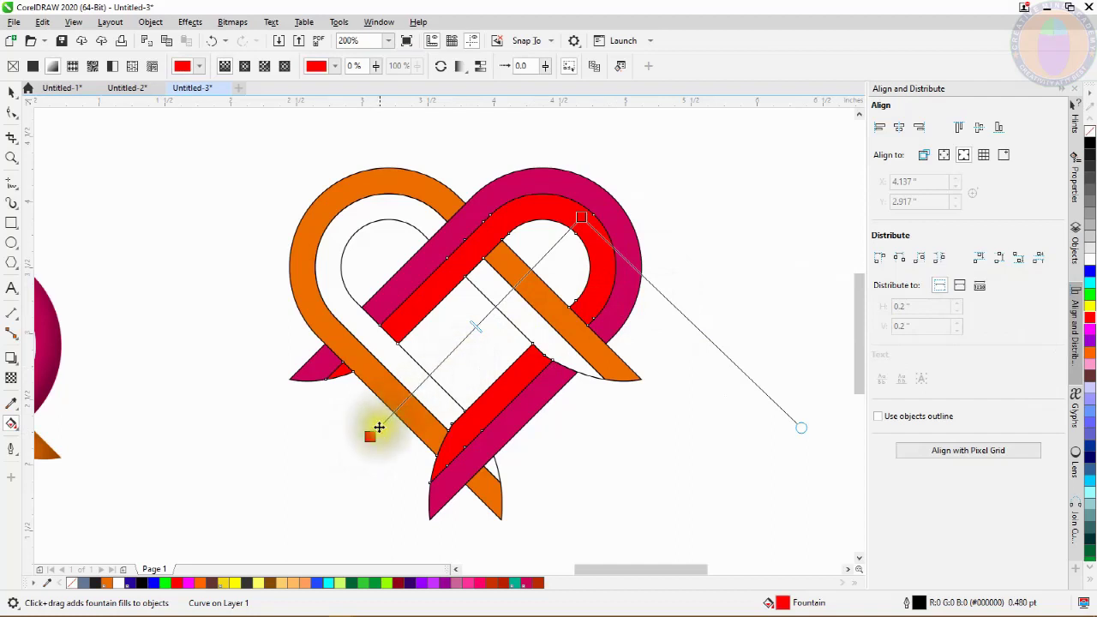
Step: Change the end colour of the inner band's fountain fill to dark red #520507
click(369, 436)
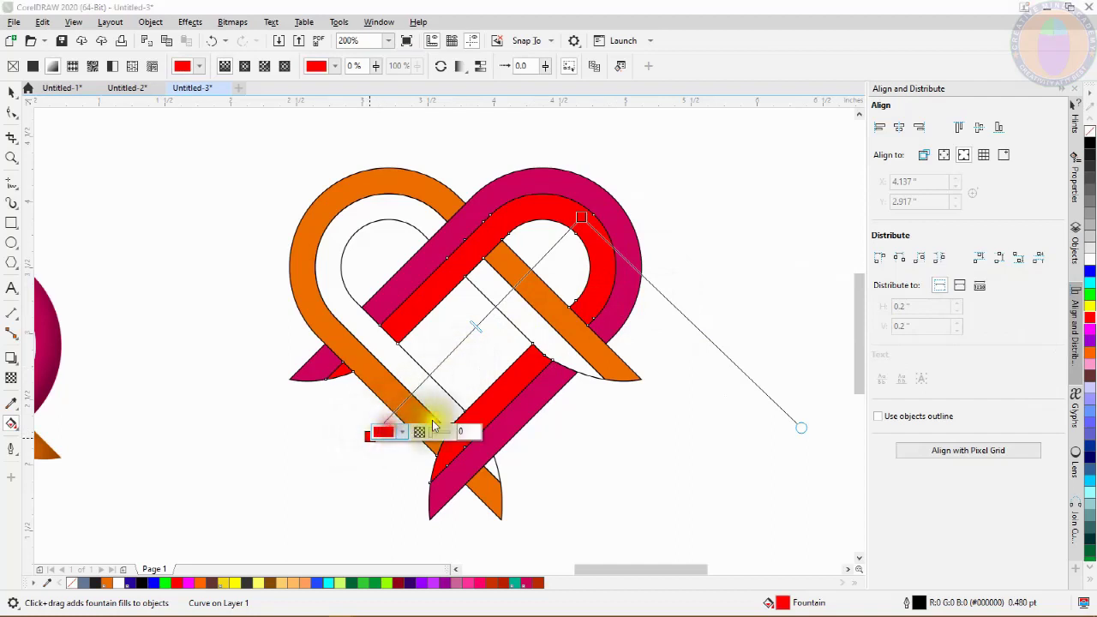
click(393, 431)
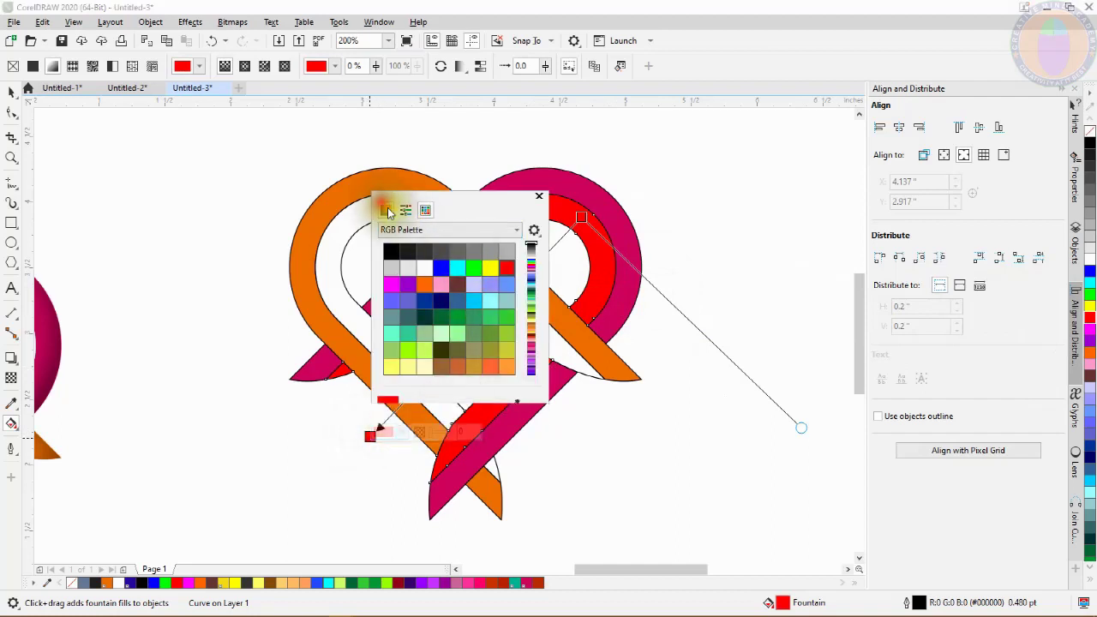
click(386, 210)
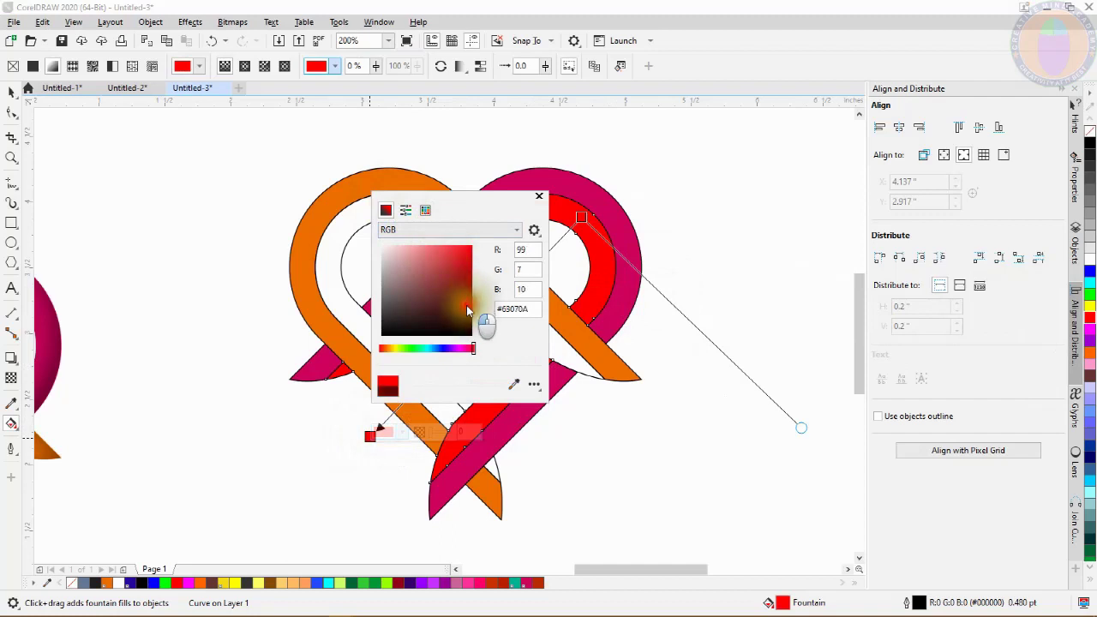
click(602, 237)
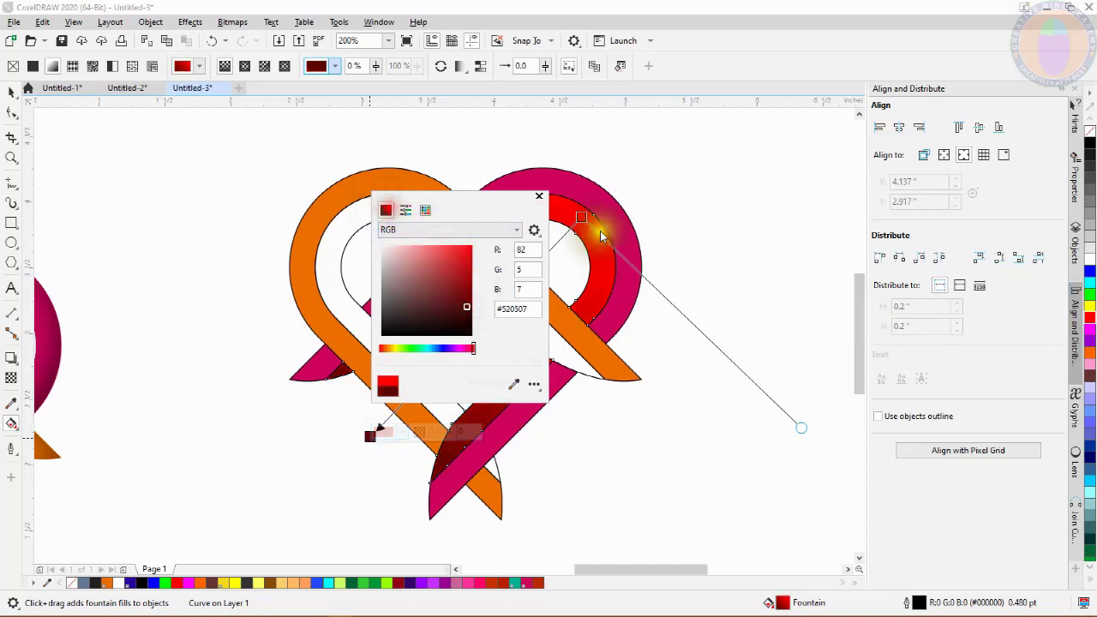
Step: Change the start colour of the inner band's fountain fill to dark red, about #660808
click(588, 221)
click(586, 215)
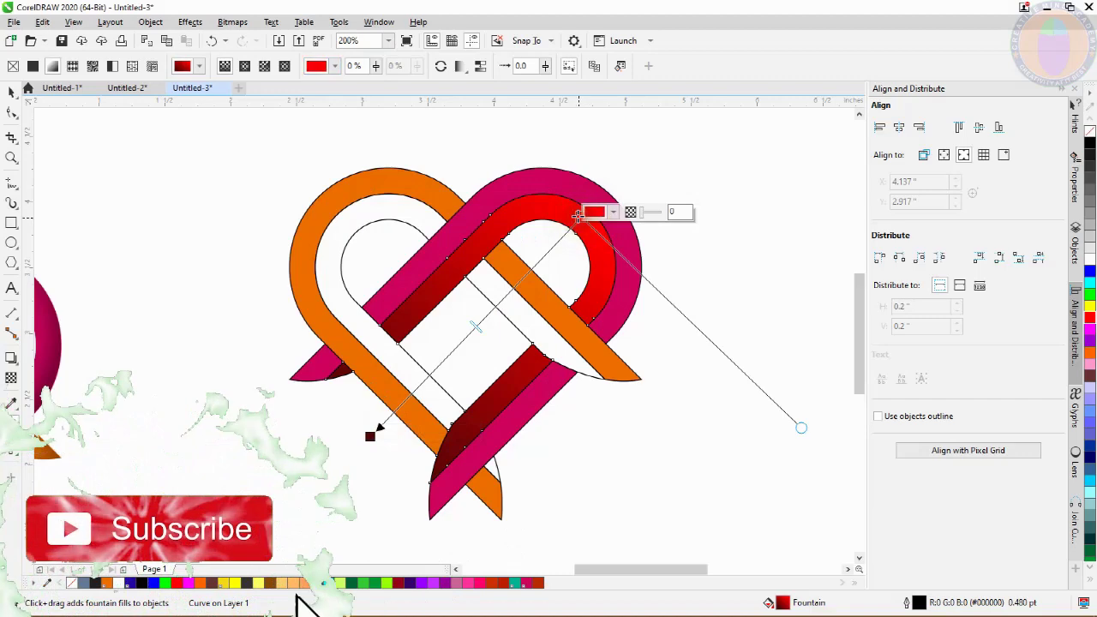
click(610, 219)
click(604, 247)
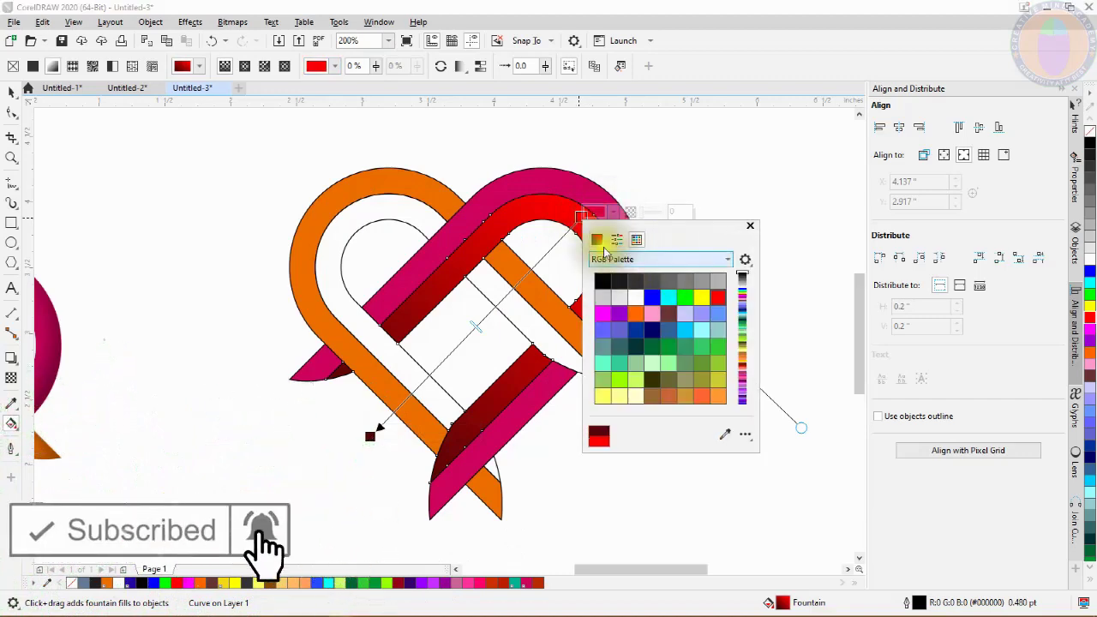
click(596, 240)
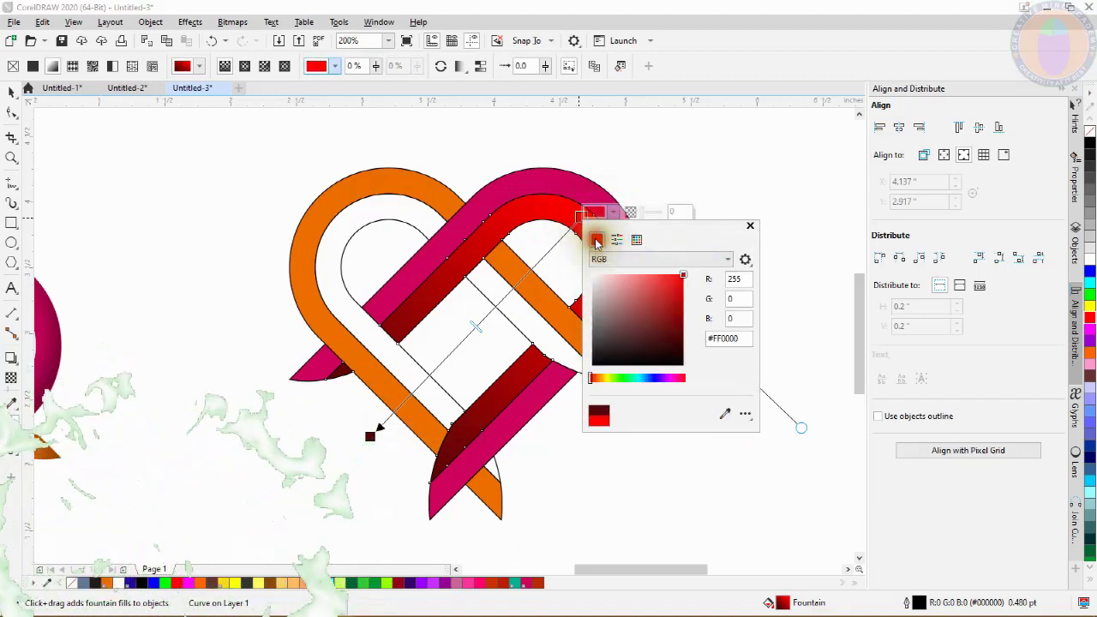
drag(667, 281, 675, 330)
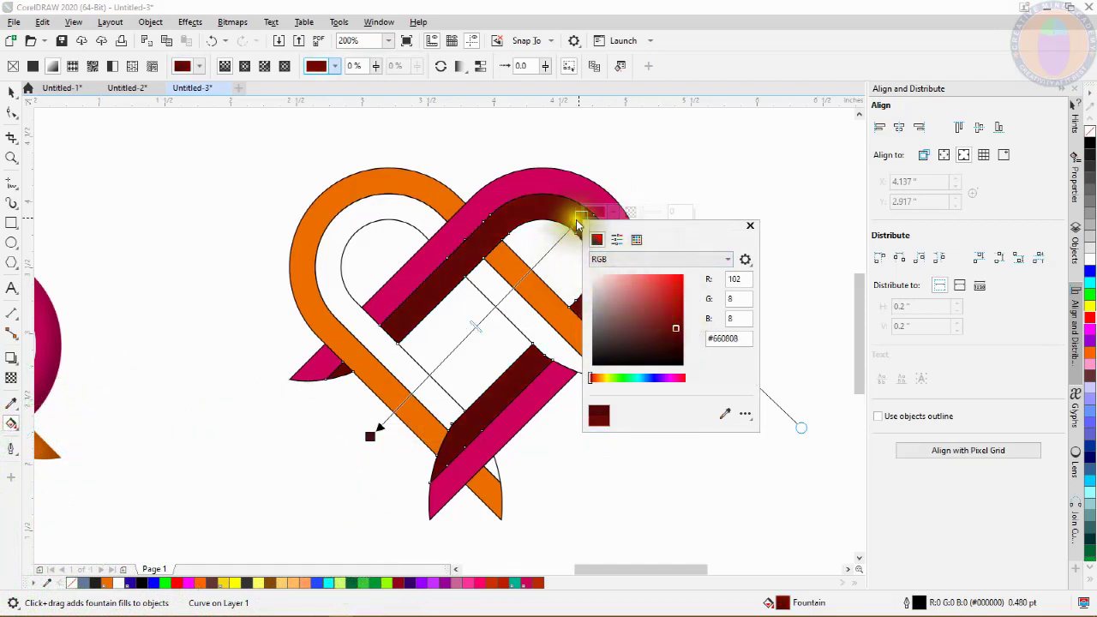
click(564, 318)
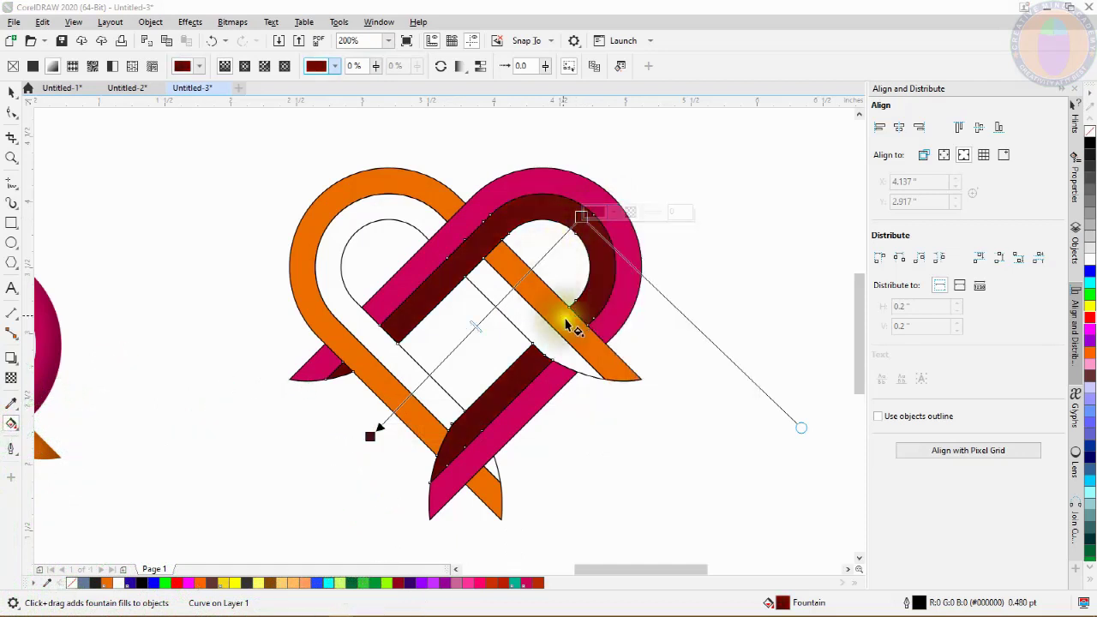
Step: Add an orange colour stop near the middle of the inner band's fountain fill
click(1090, 310)
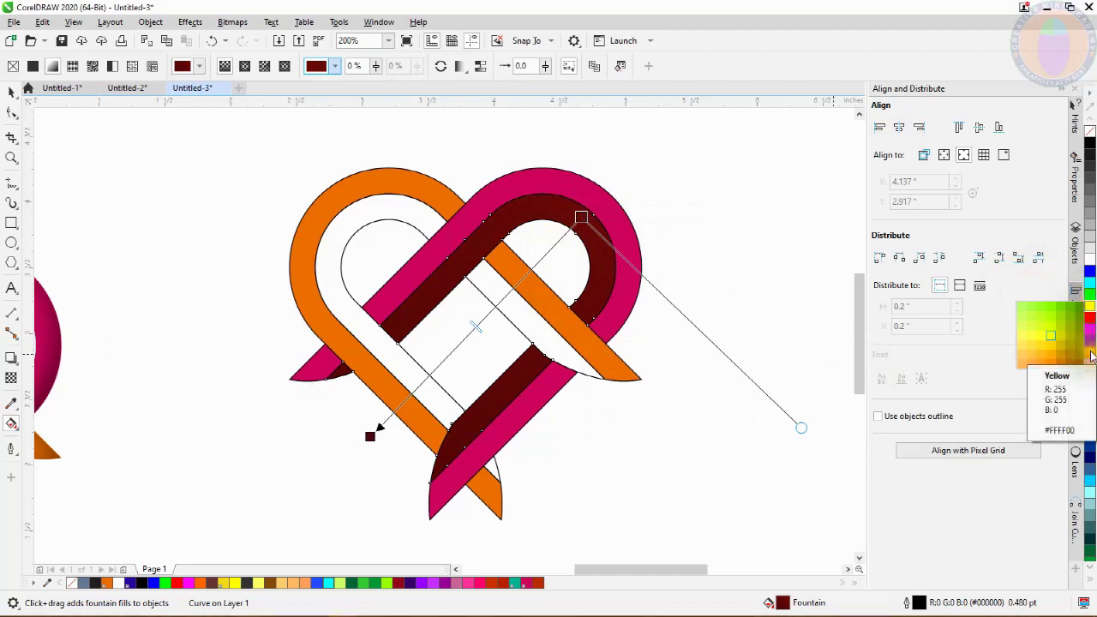
click(489, 331)
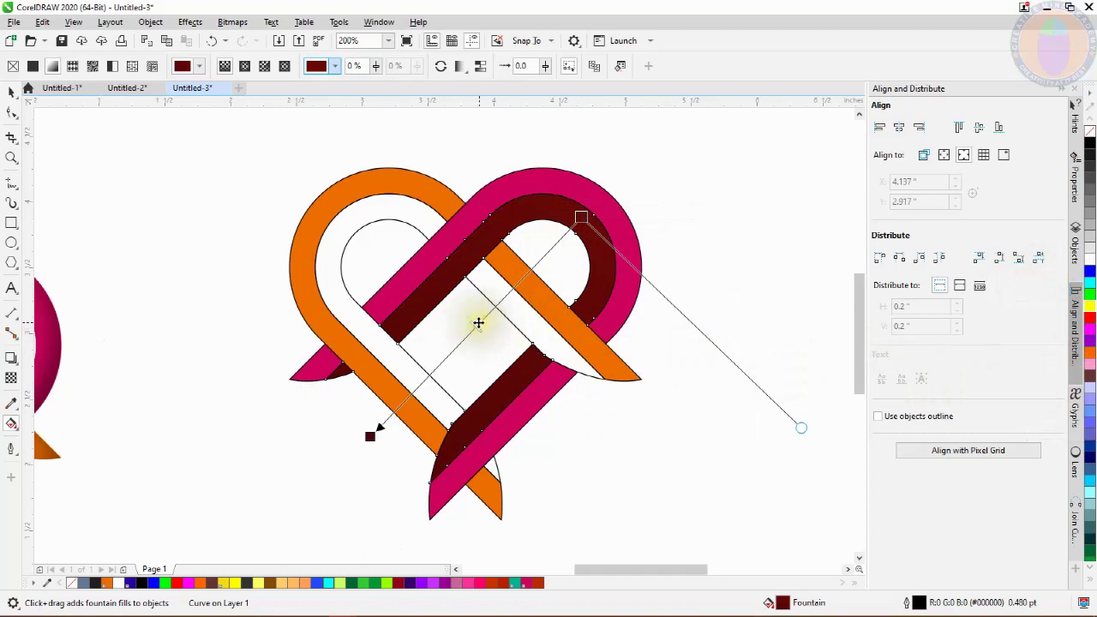
drag(1090, 355, 491, 312)
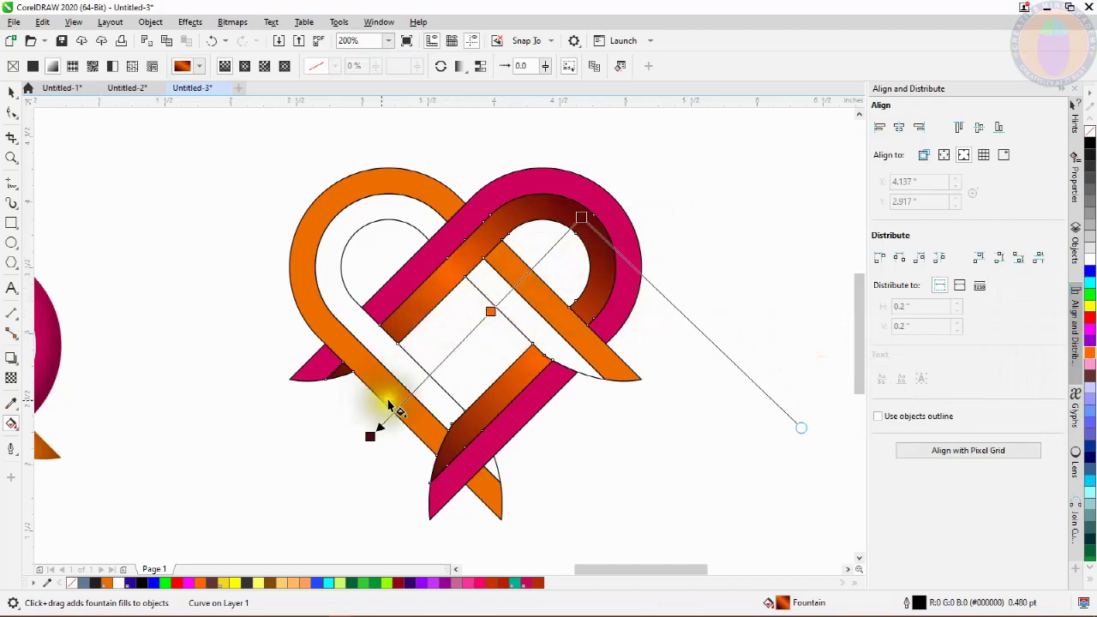
Step: Add a light yellow colour stop near each dark end of the right arch's inner band fountain fill
click(1090, 311)
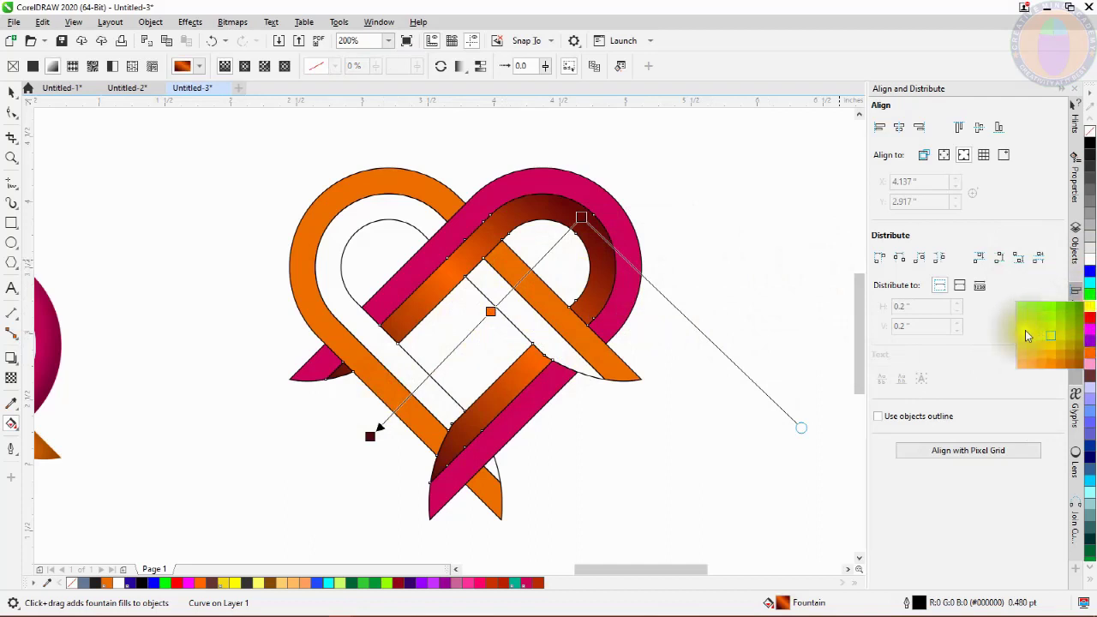
drag(1020, 342, 418, 386)
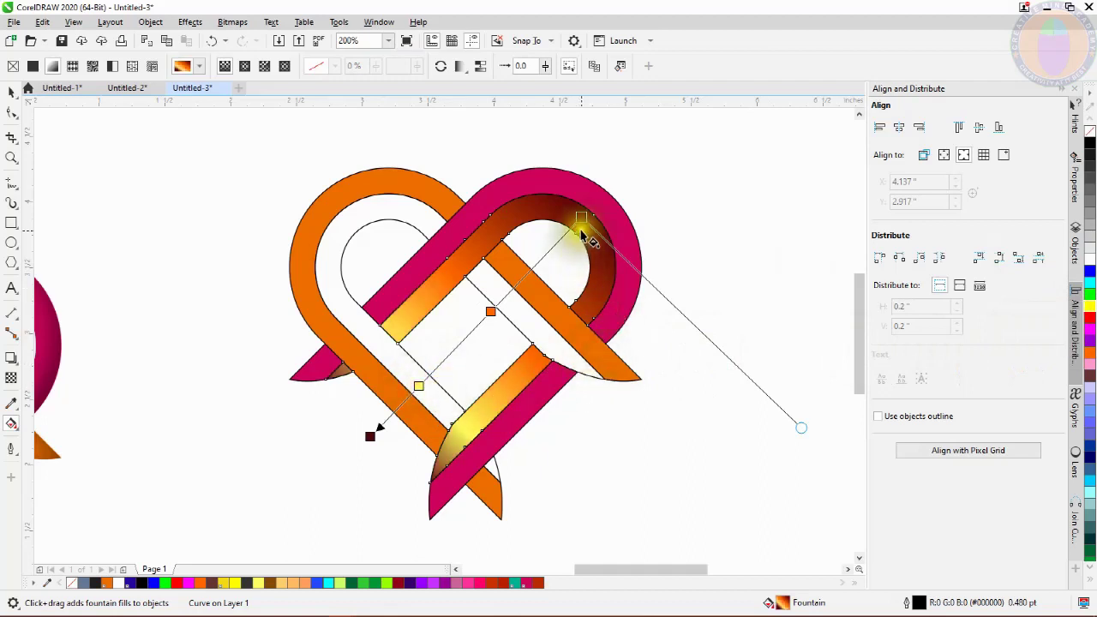
drag(477, 302, 489, 310)
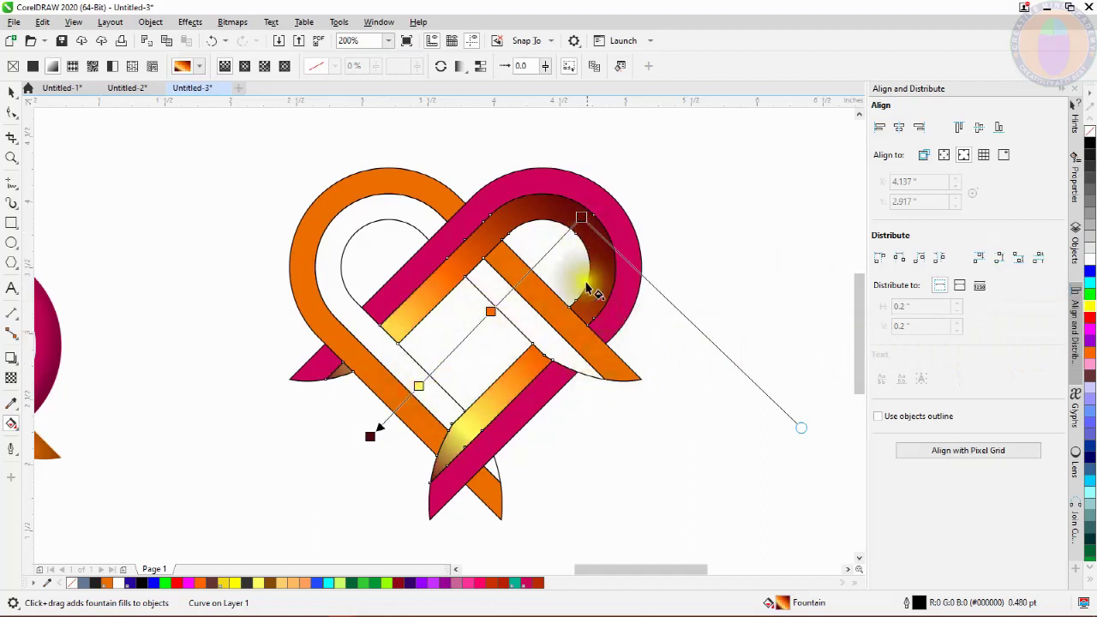
click(1092, 314)
drag(1034, 349, 558, 242)
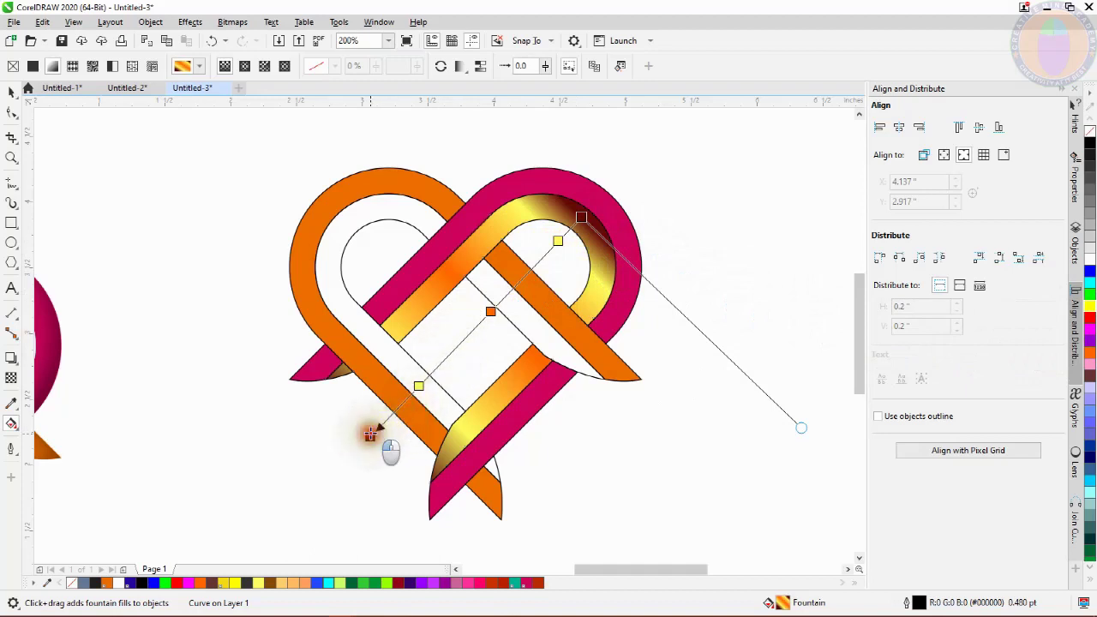
Step: Move the end of the inner band's fountain fill slightly inward and deselect the band
click(370, 433)
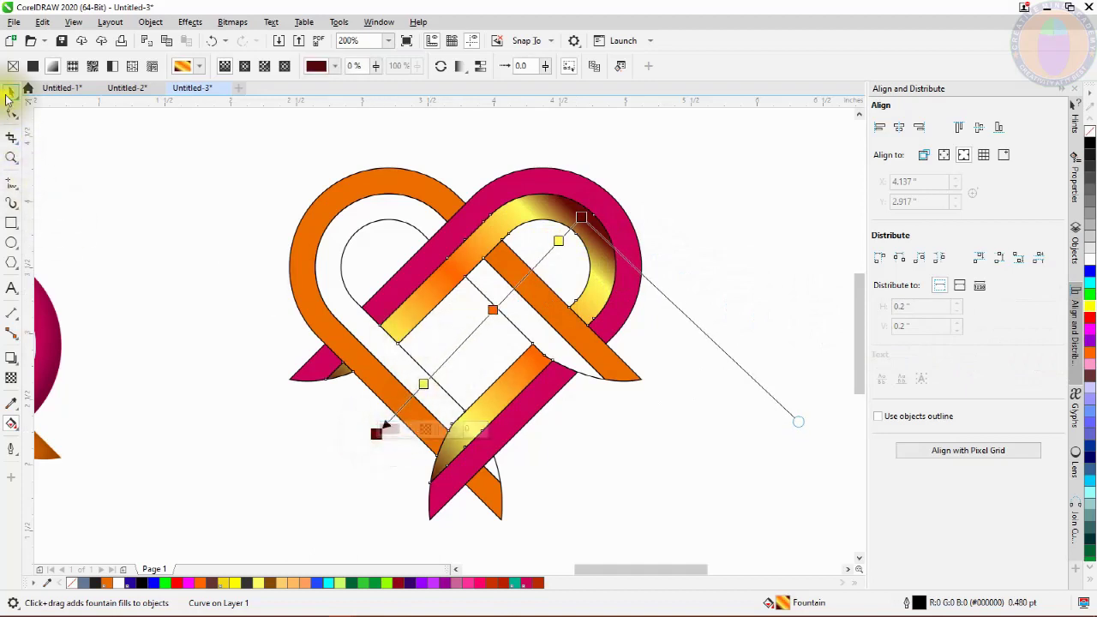
click(8, 96)
click(743, 215)
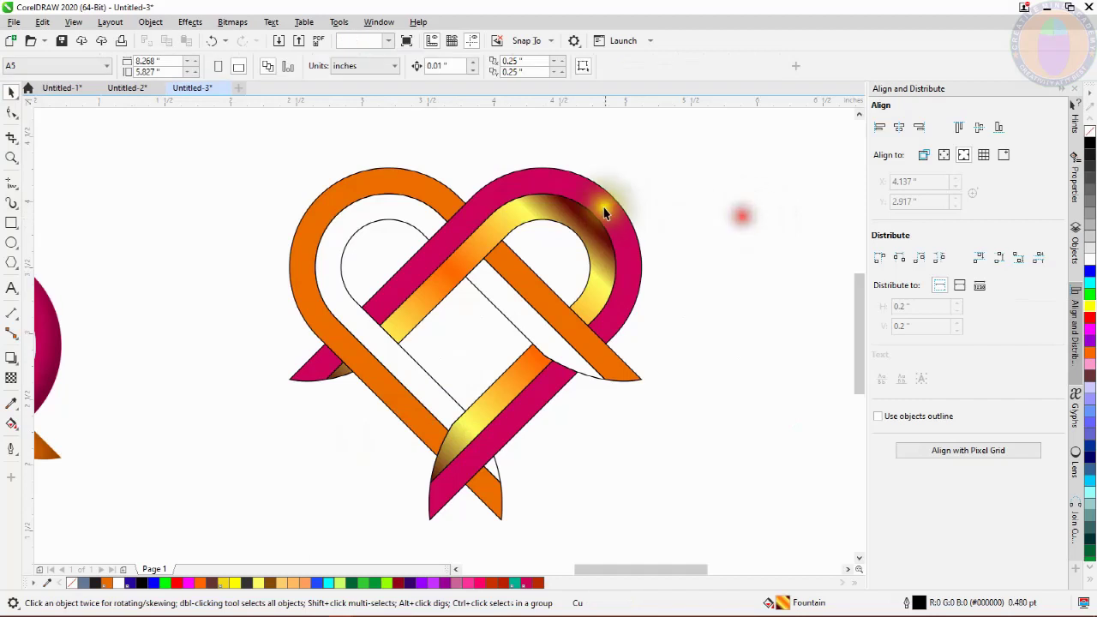
Step: Give the right arch's outer band a diagonal fountain fill from its magenta to dark brown, with a light yellow stop near the magenta end
click(585, 189)
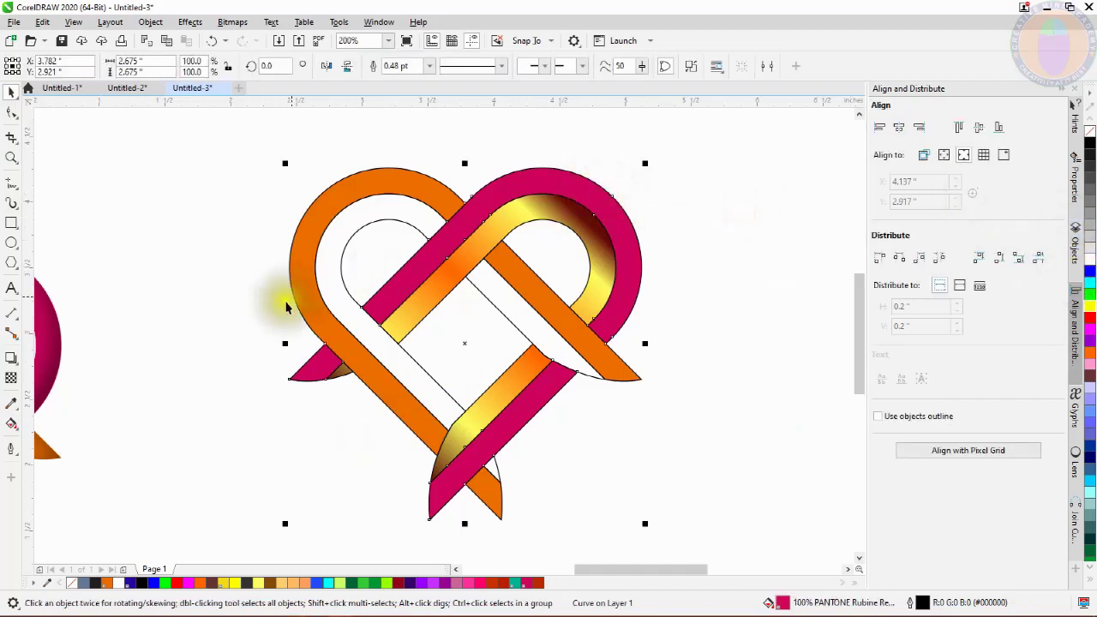
click(12, 424)
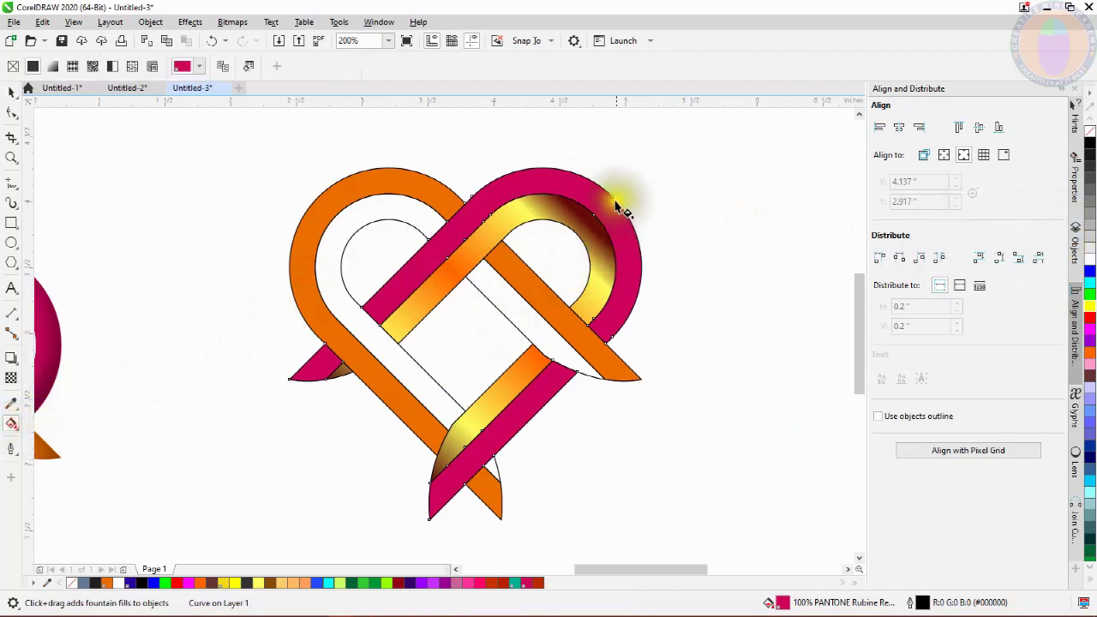
drag(611, 198, 350, 434)
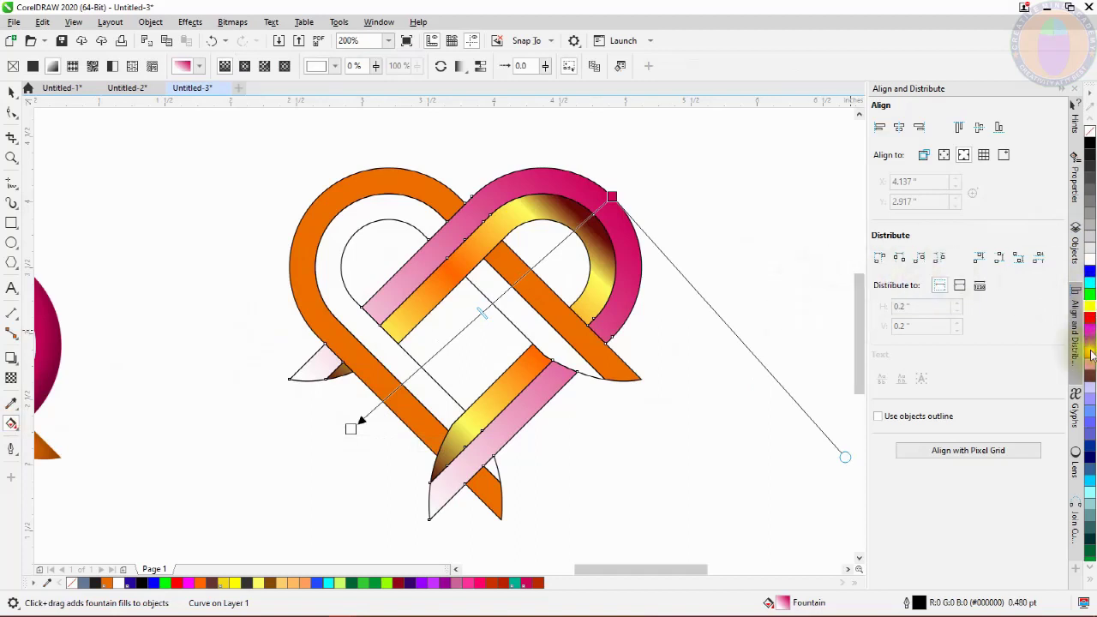
drag(1093, 375, 349, 429)
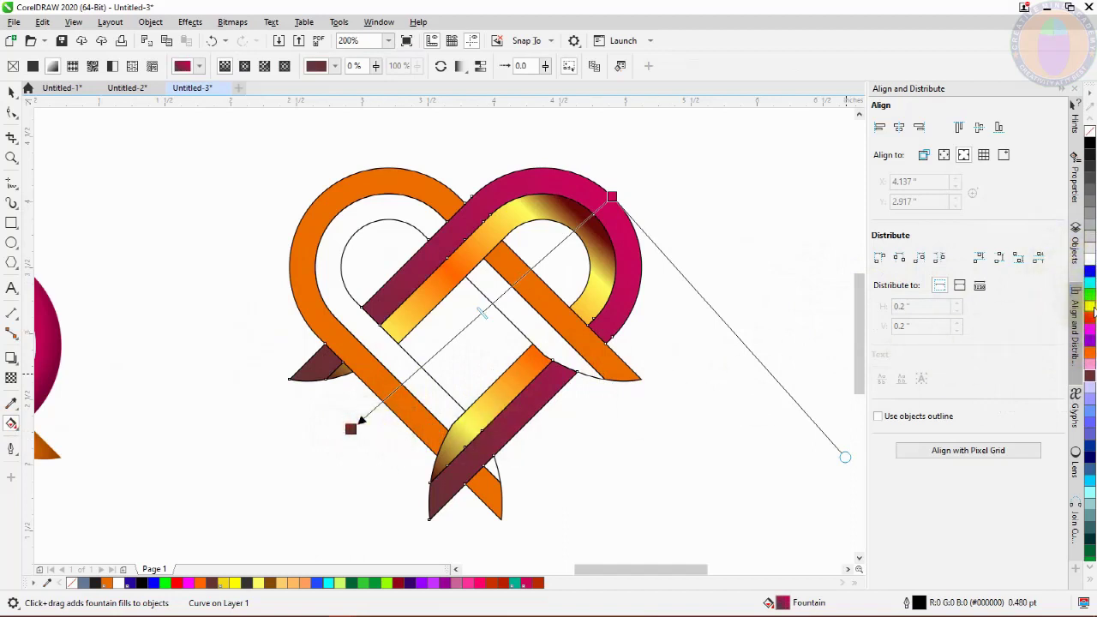
drag(1089, 313, 557, 247)
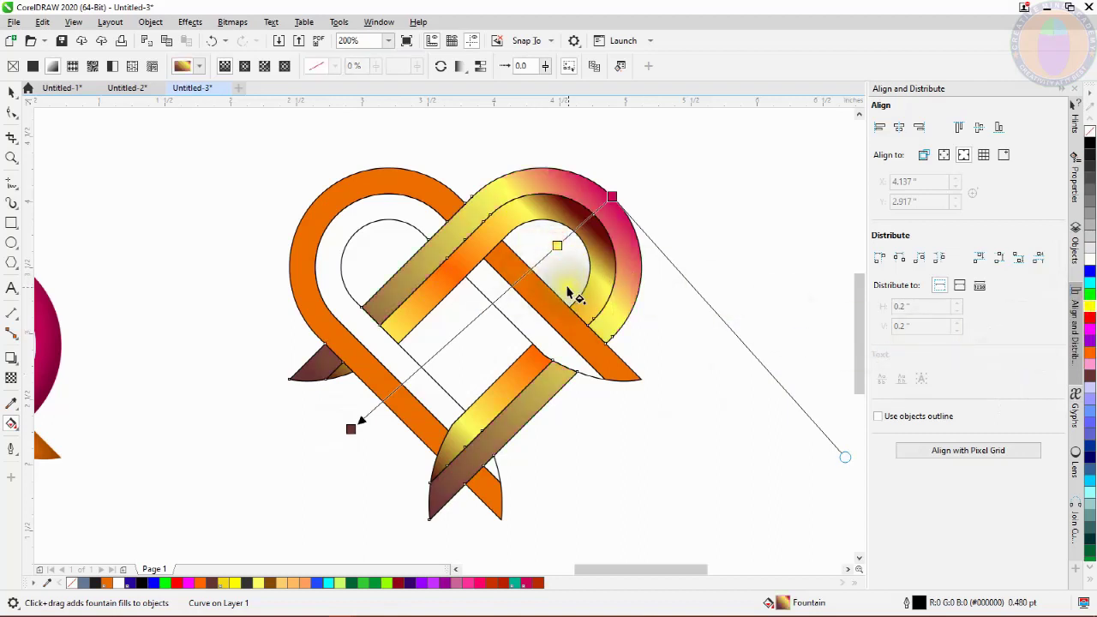
Step: Reverse the right arch's outer band fountain fill so magenta starts at the heart's lower left and dark brown ends at its upper right
click(351, 428)
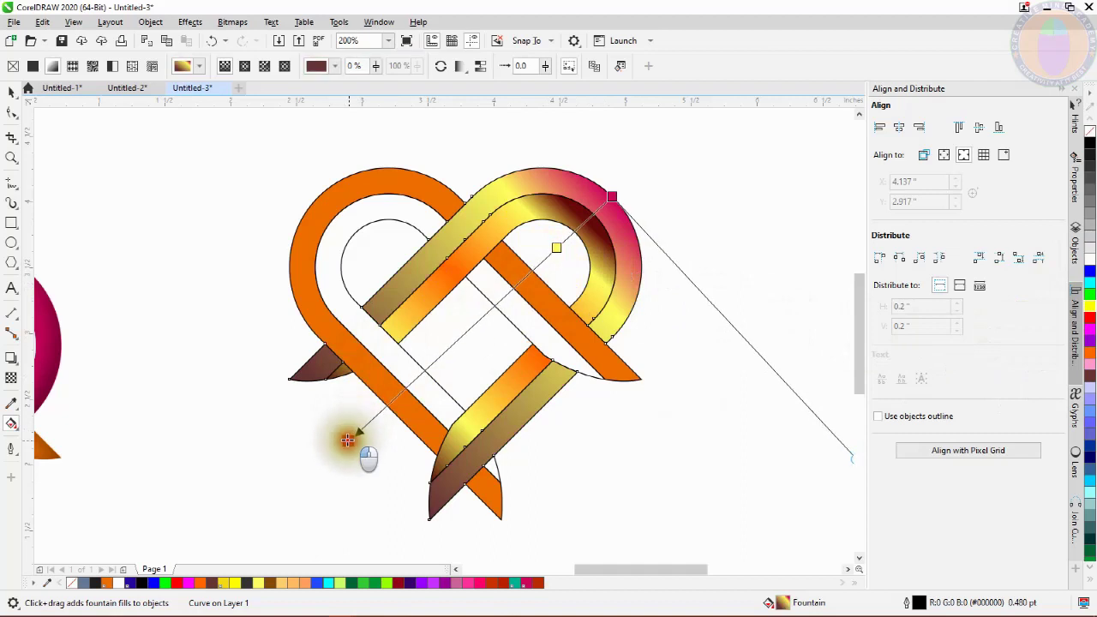
drag(611, 195, 288, 465)
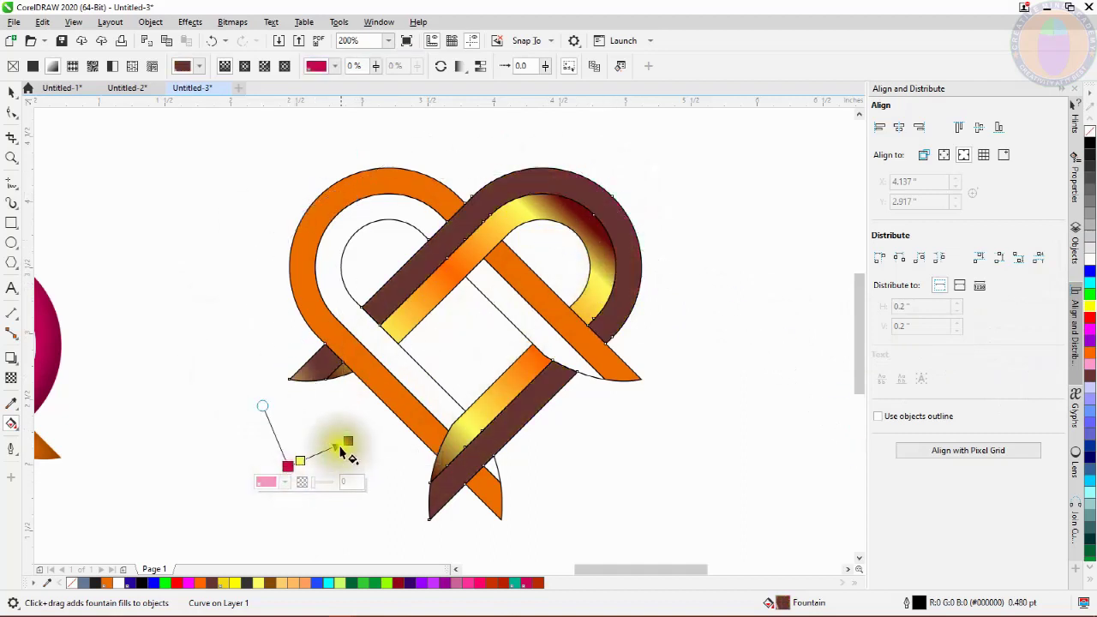
drag(343, 442, 595, 210)
click(289, 467)
drag(287, 464, 355, 447)
click(370, 442)
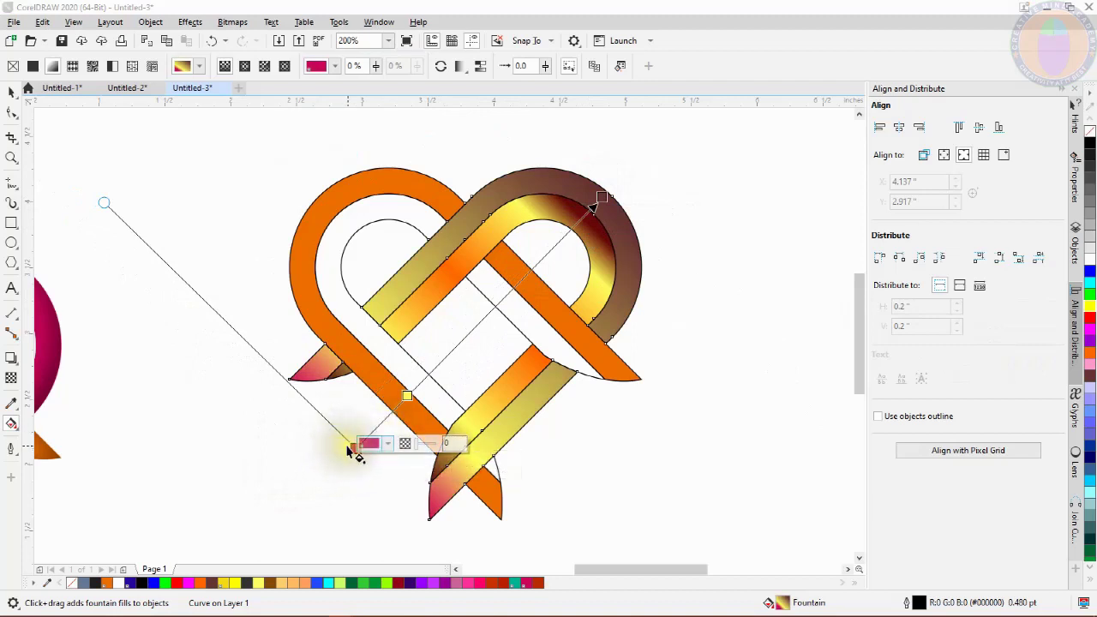
drag(352, 447, 353, 436)
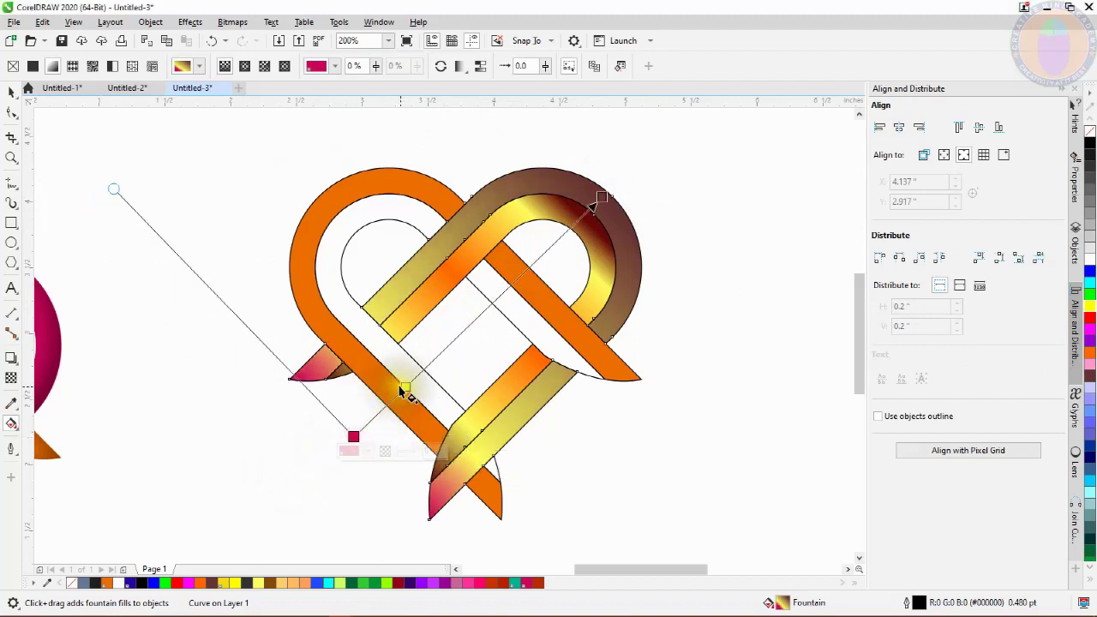
Step: Move the yellow stop of the outer band's fountain fill to 38% and deselect the band
double_click(449, 348)
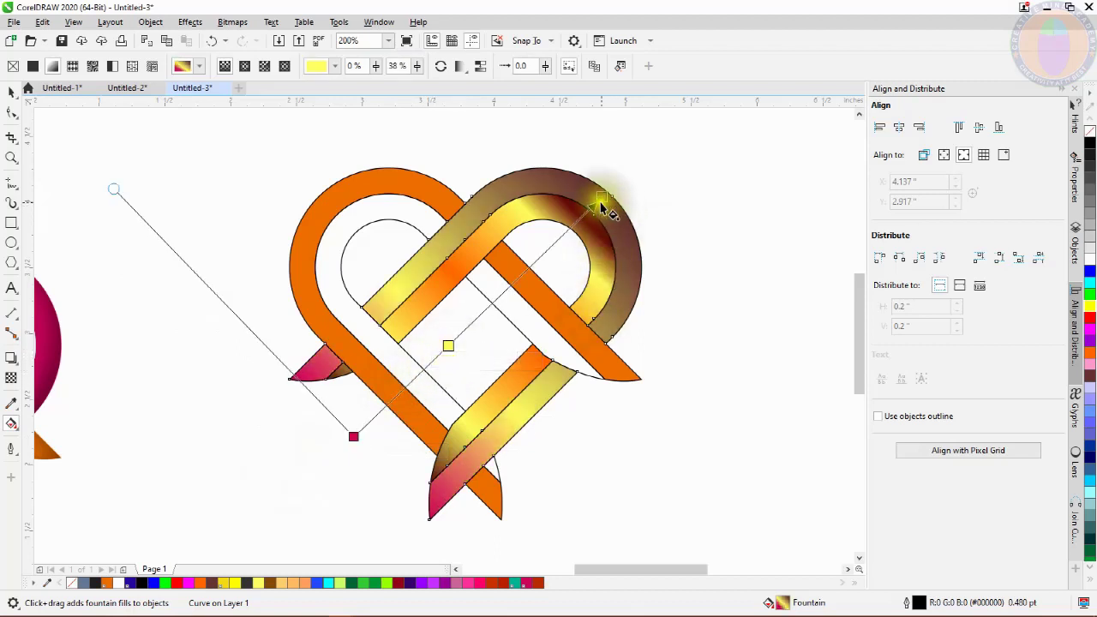
click(603, 209)
click(12, 93)
click(693, 223)
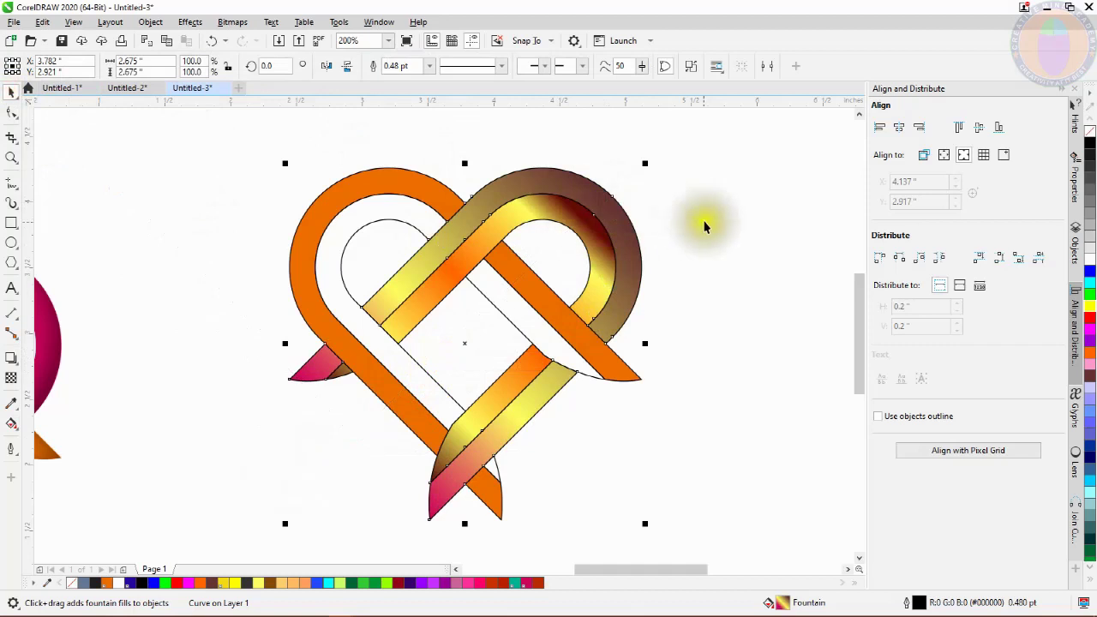
Step: Copy only the fill of the right arch's inner band onto the left arch's white inner band
click(553, 218)
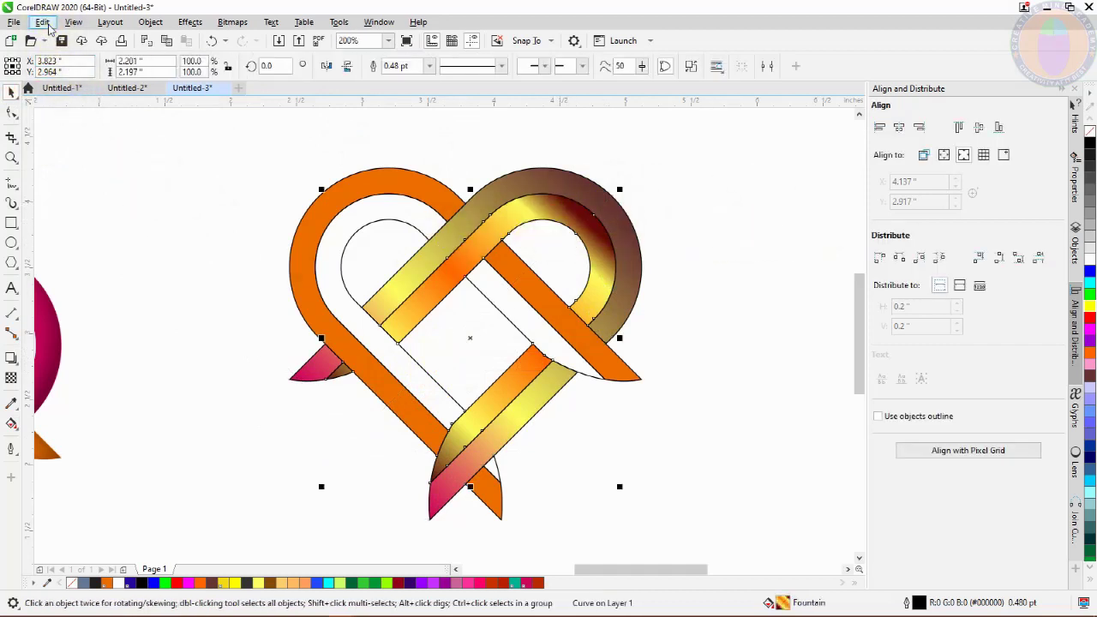
click(386, 211)
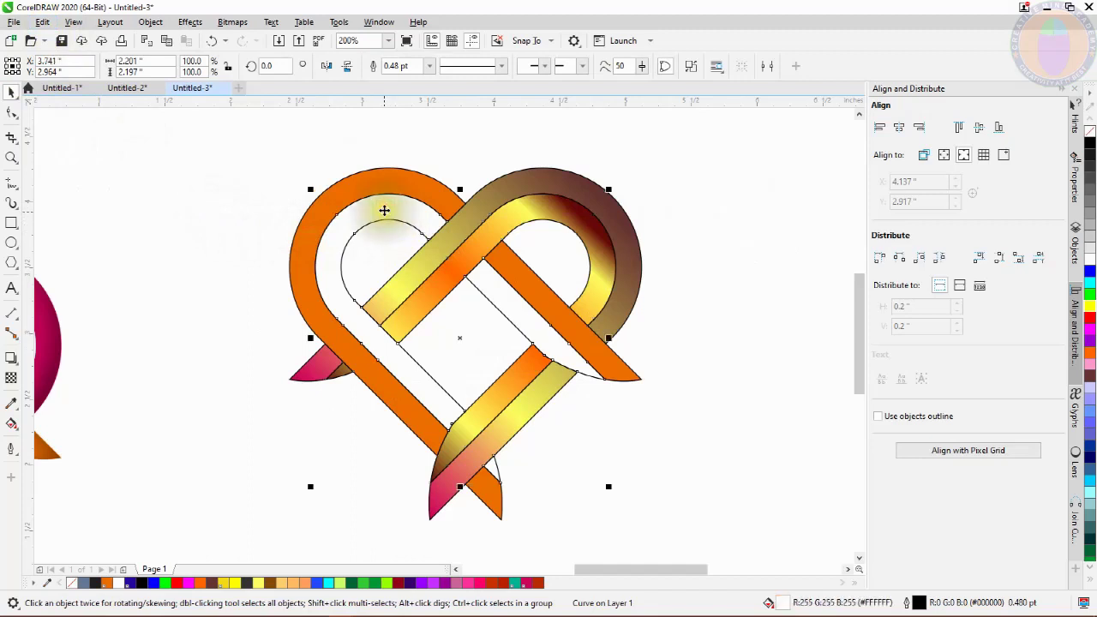
click(42, 21)
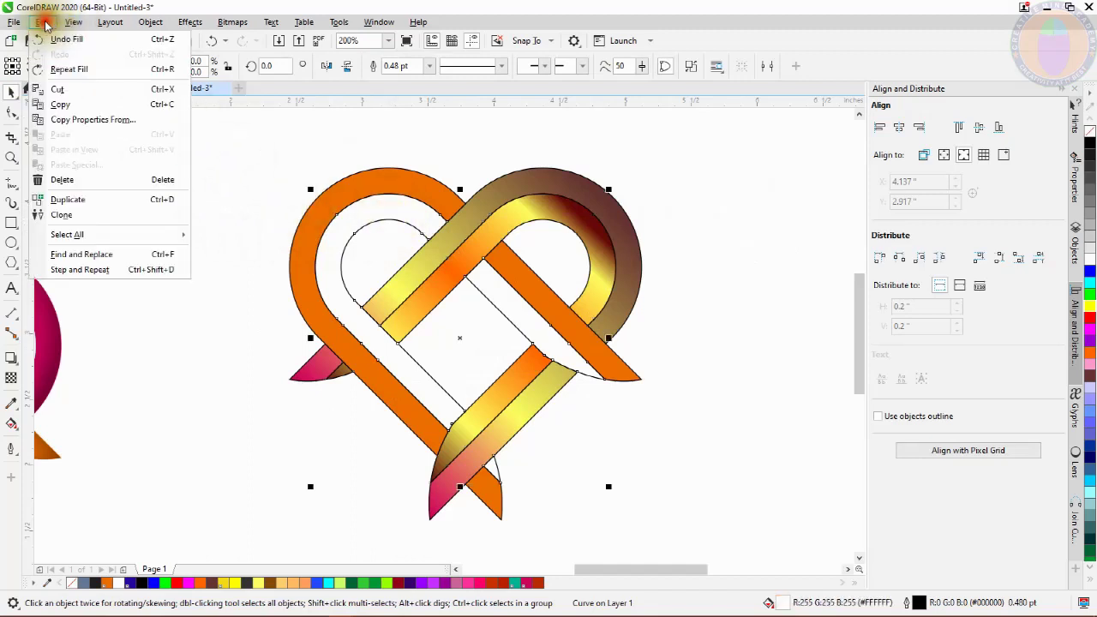
click(60, 119)
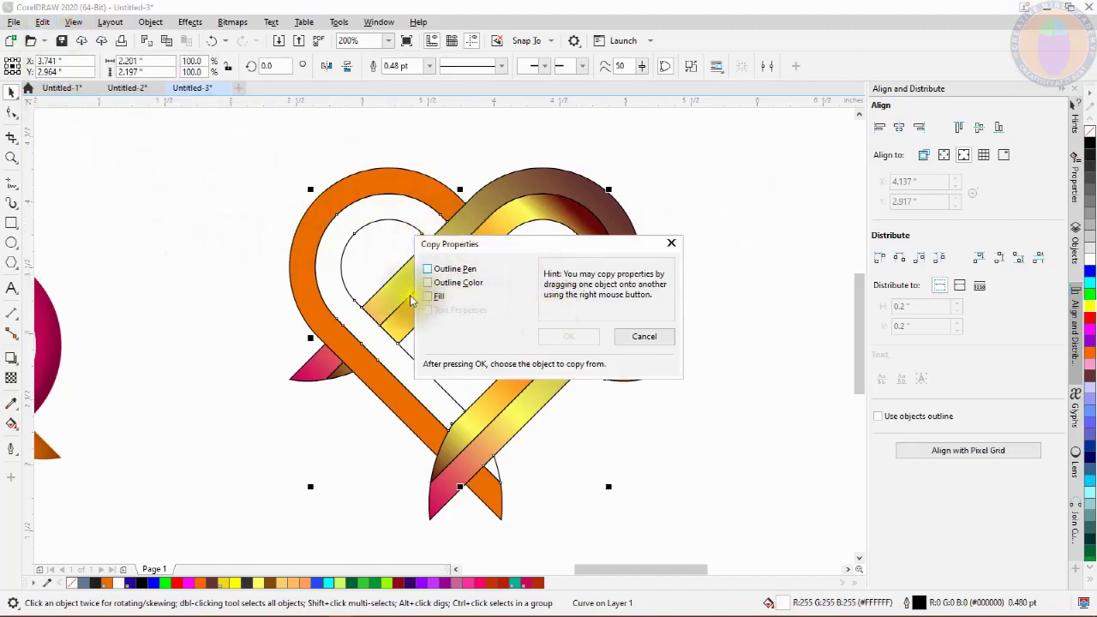
click(568, 336)
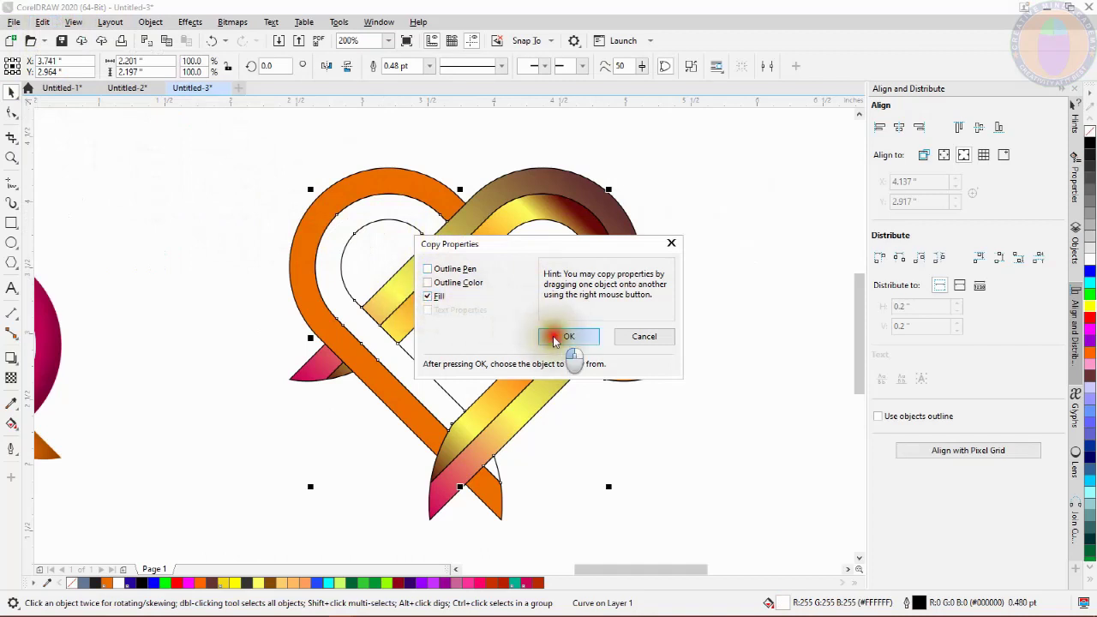
click(512, 217)
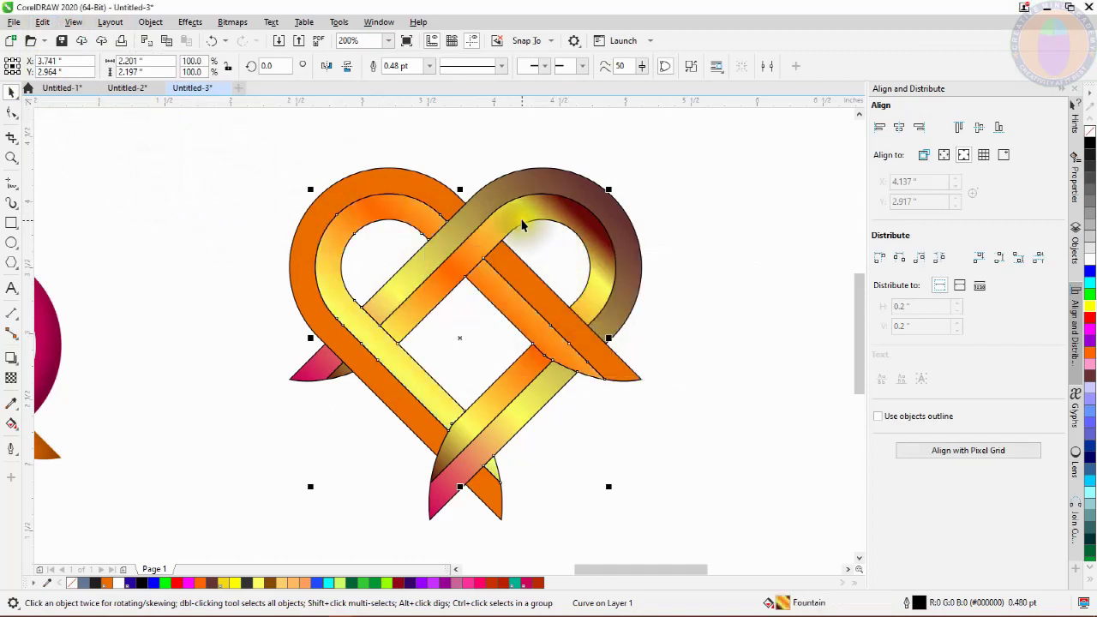
Step: Reorient the left arch's inner band fountain fill to run from the heart's upper left to its lower right
click(12, 424)
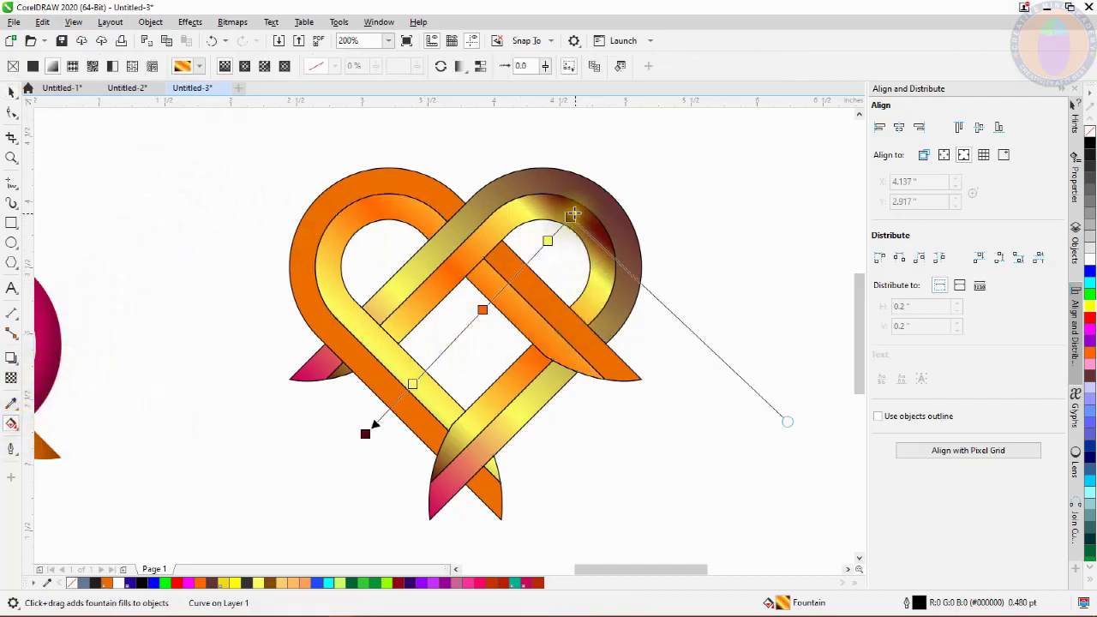
drag(566, 213, 339, 199)
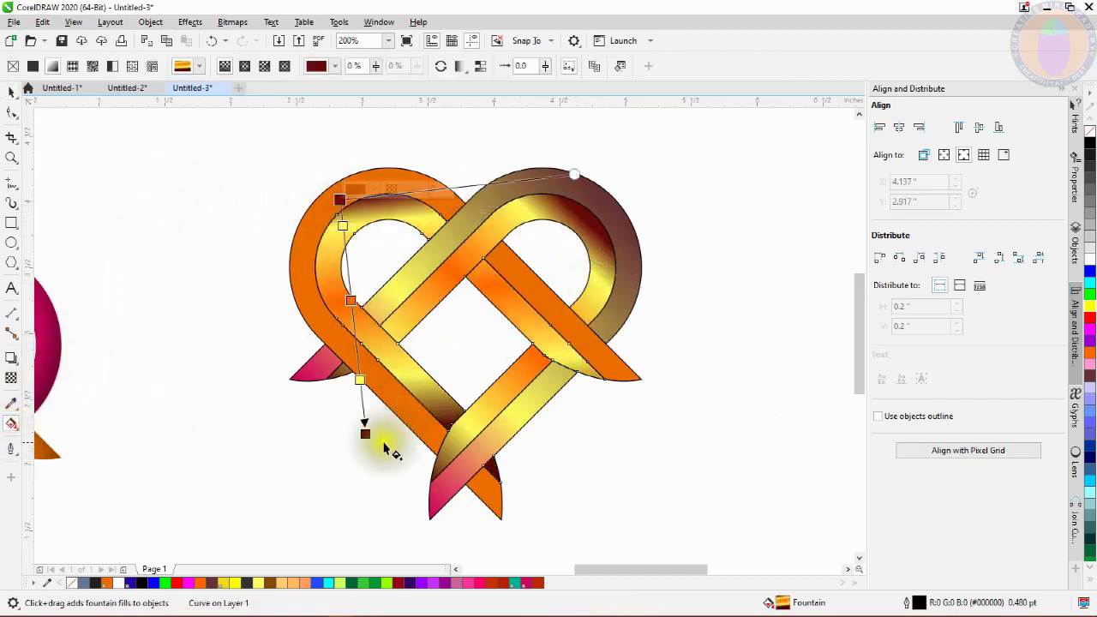
drag(364, 433, 575, 456)
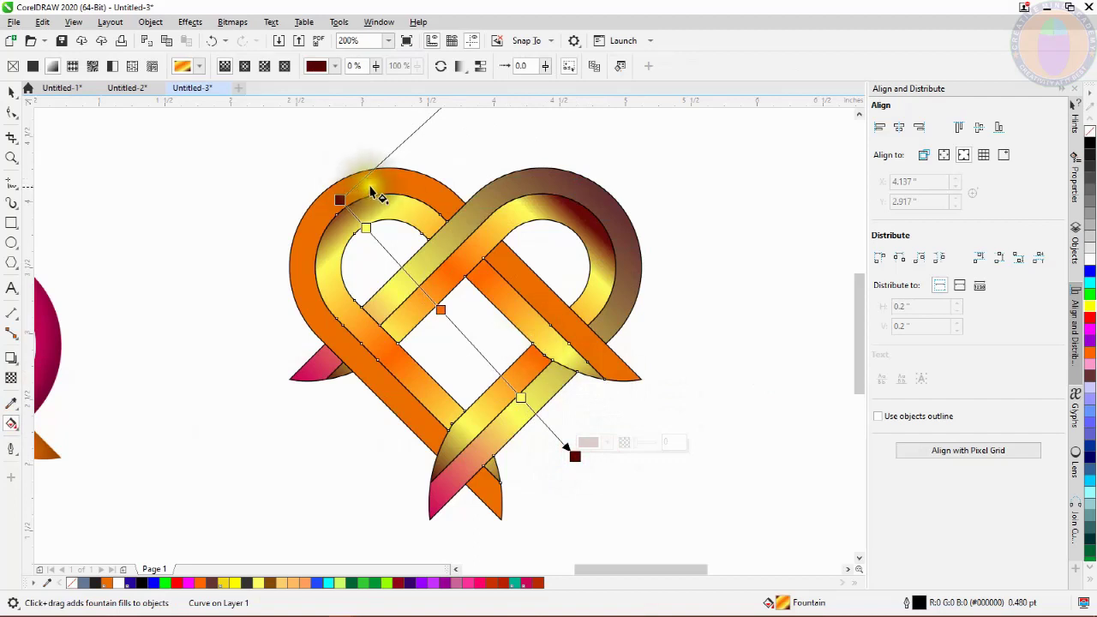
Step: Copy only the fill of the right arch's outer band onto the left arch's orange outer band
click(398, 187)
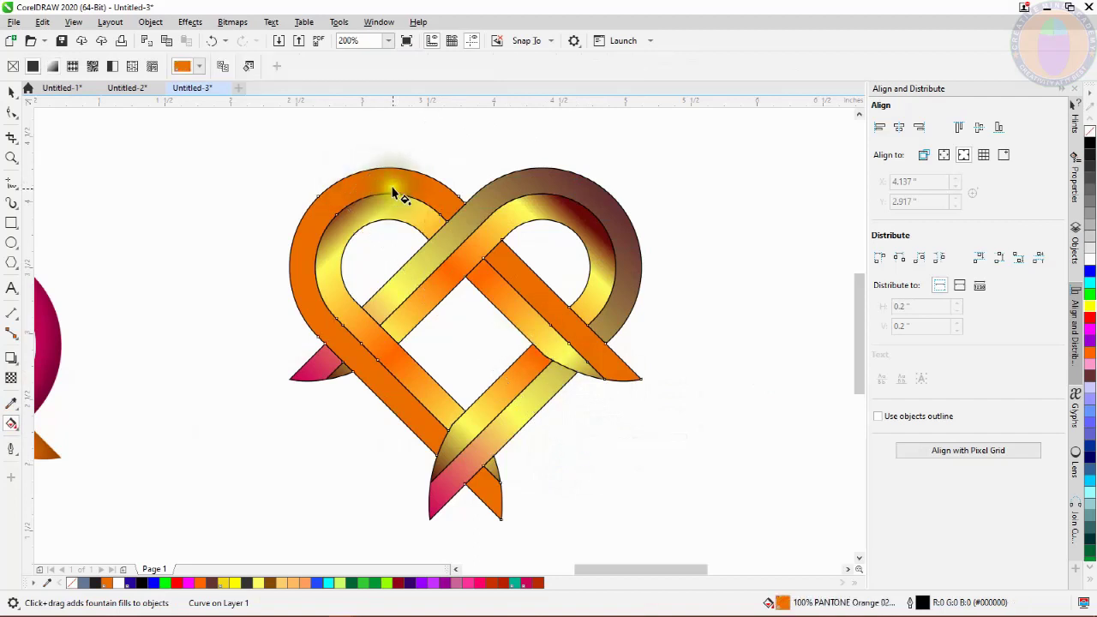
click(43, 22)
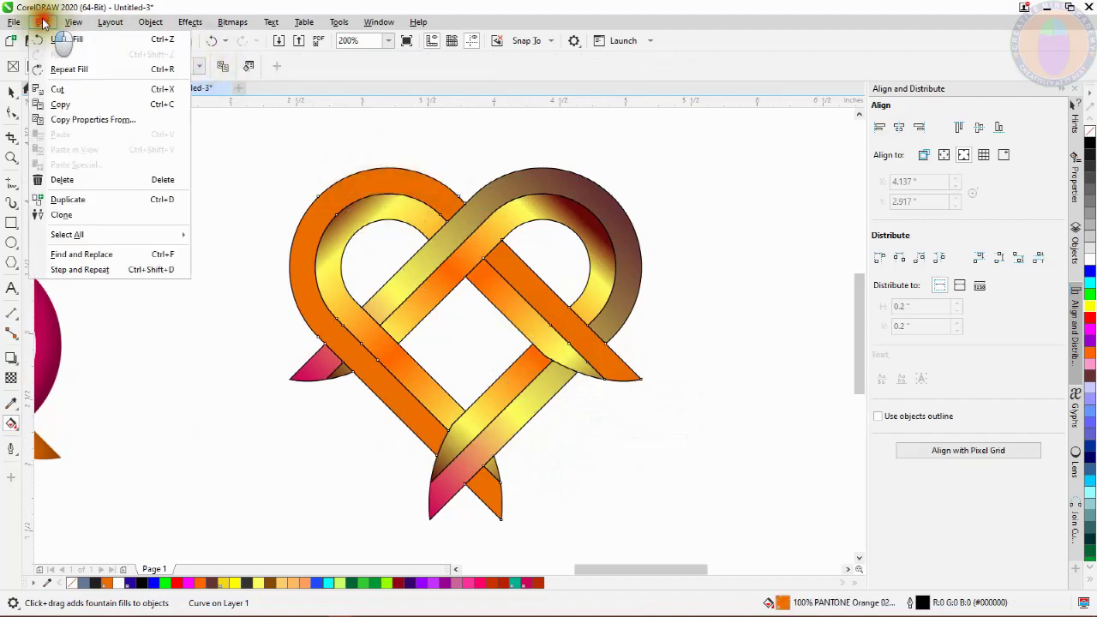
click(120, 124)
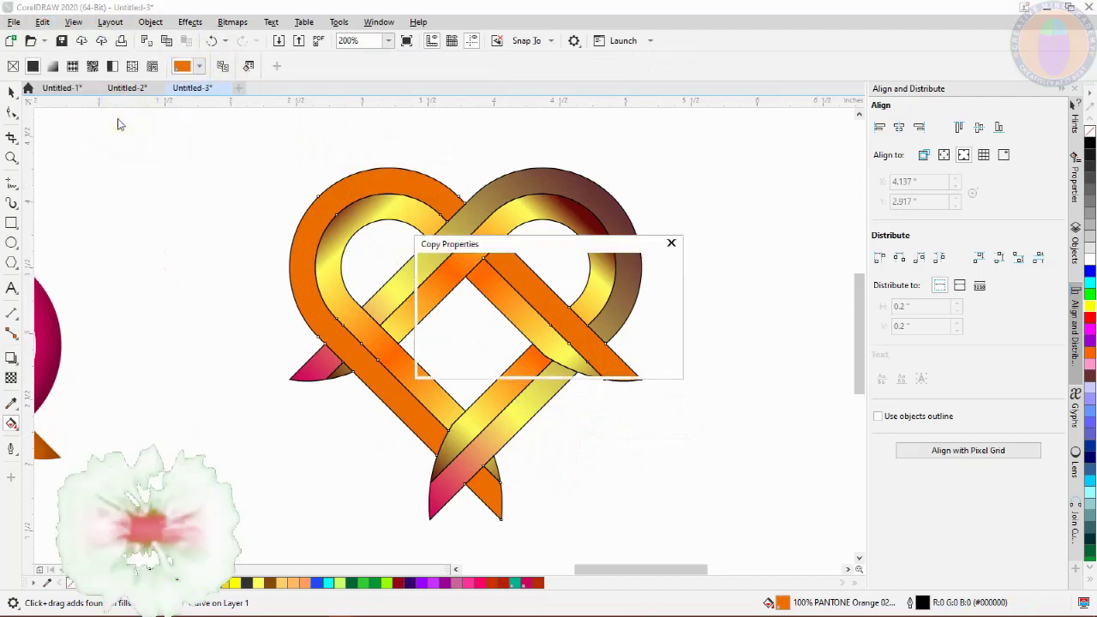
click(432, 297)
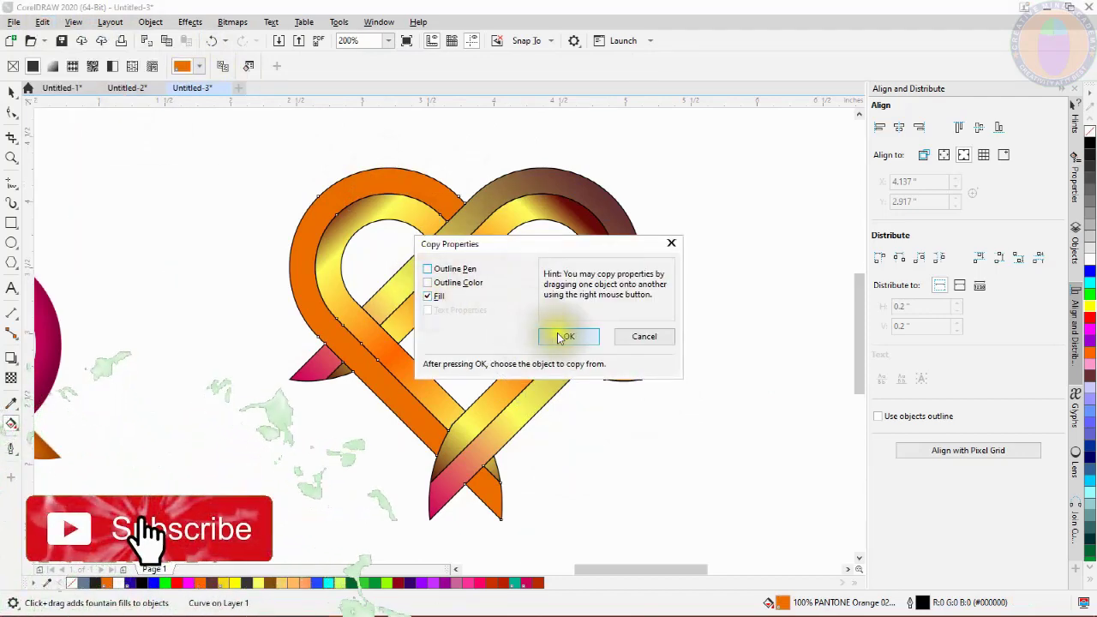
click(565, 336)
click(579, 196)
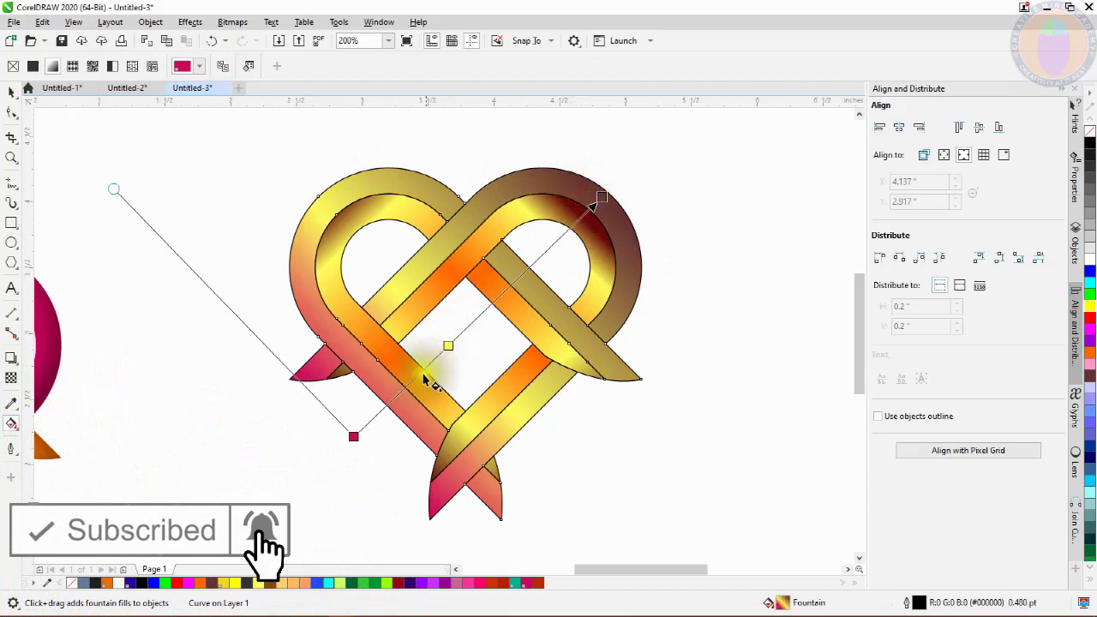
Step: Run the left outer band's fountain fill from magenta at upper left to brown at lower right, with the yellow stop at 35%
drag(600, 197, 312, 202)
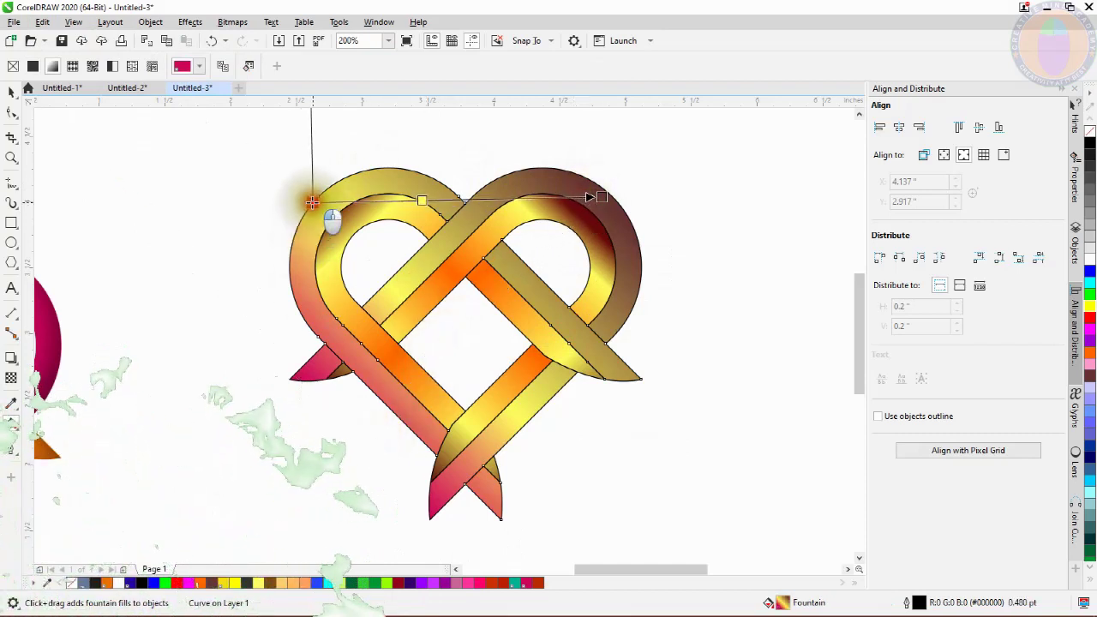
drag(602, 196, 551, 472)
drag(312, 201, 298, 169)
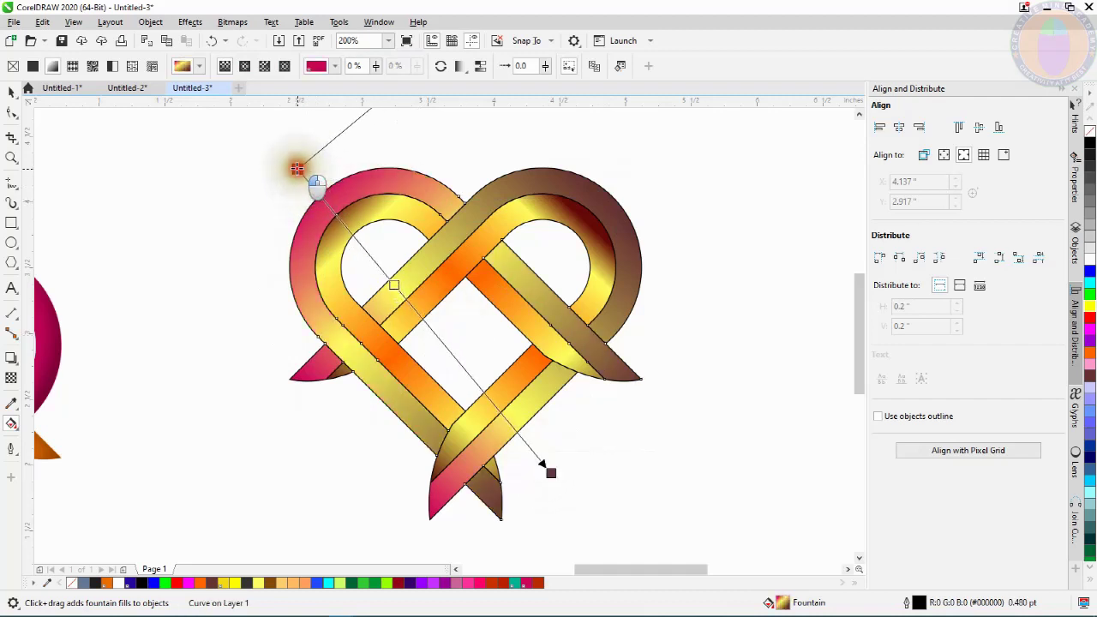
double_click(388, 280)
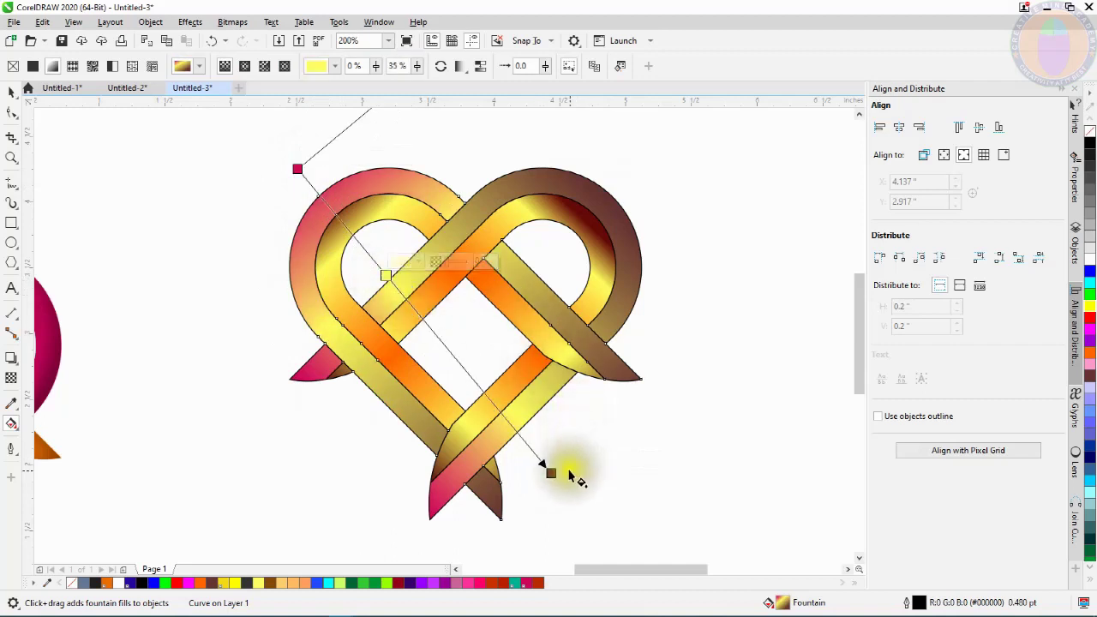
click(552, 473)
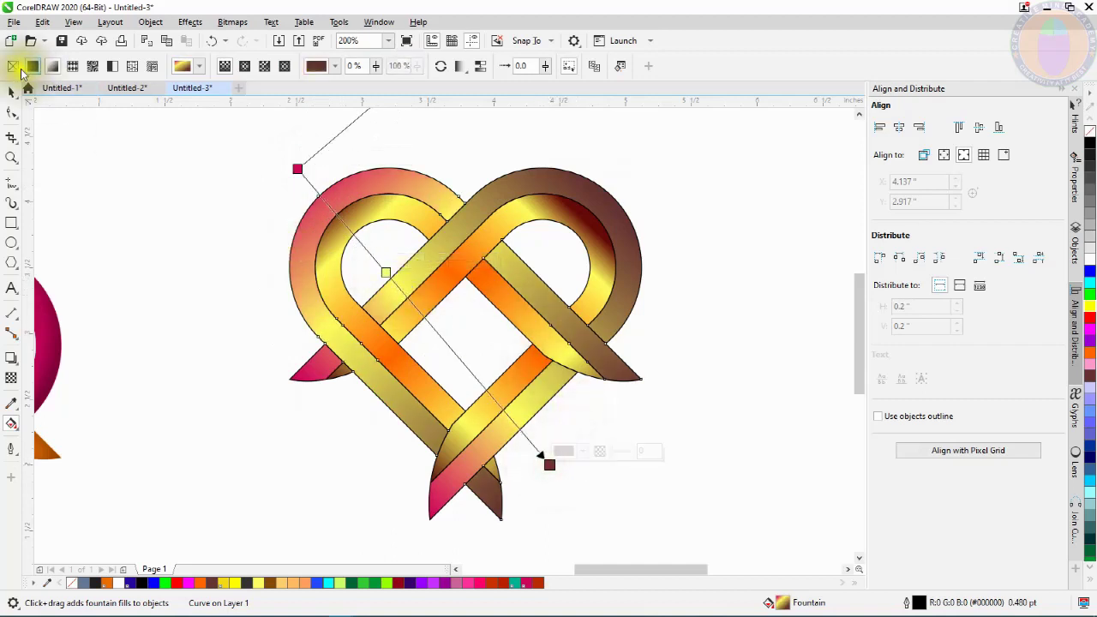
click(12, 92)
click(683, 182)
Step: Remove the outlines from all four bands of the gold heart and deselect them
scroll(506, 232, down, 4)
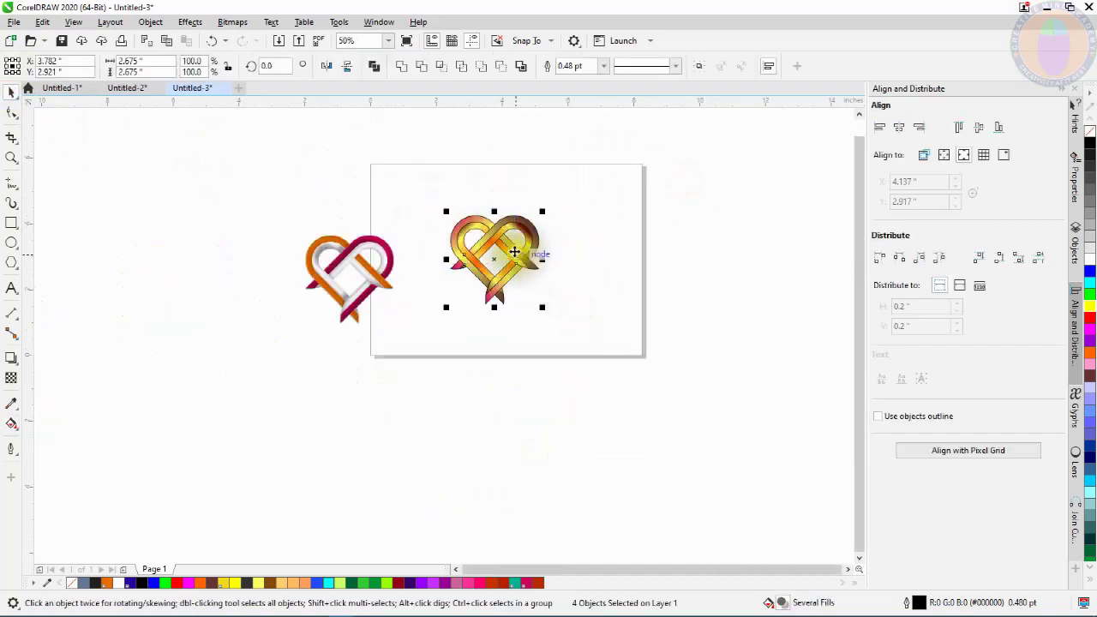
right_click(1091, 128)
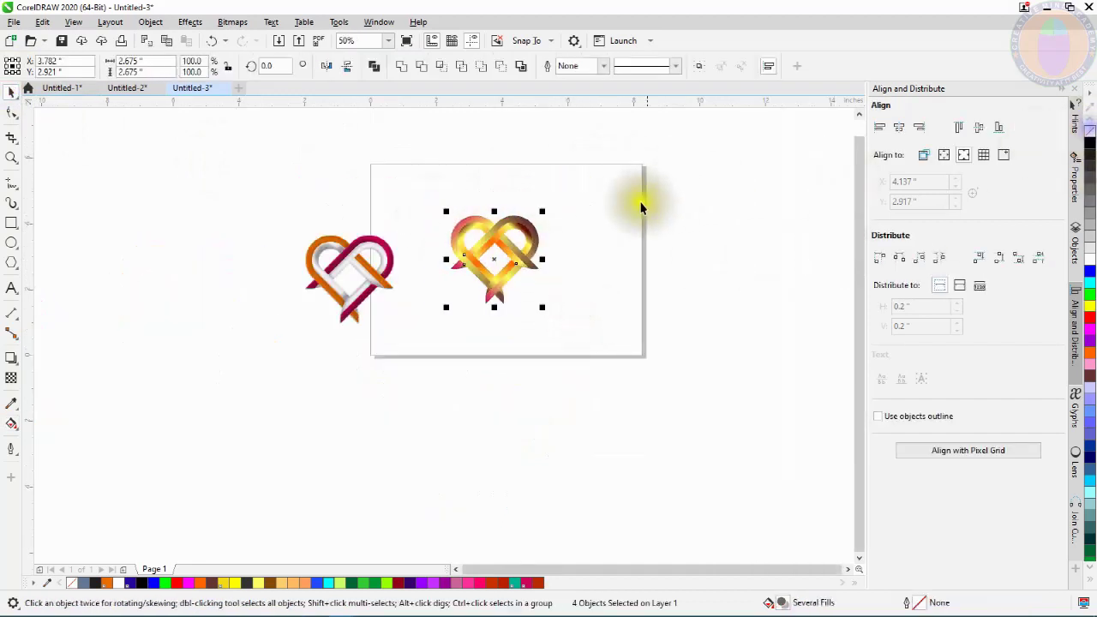
scroll(505, 228, up, 2)
click(682, 238)
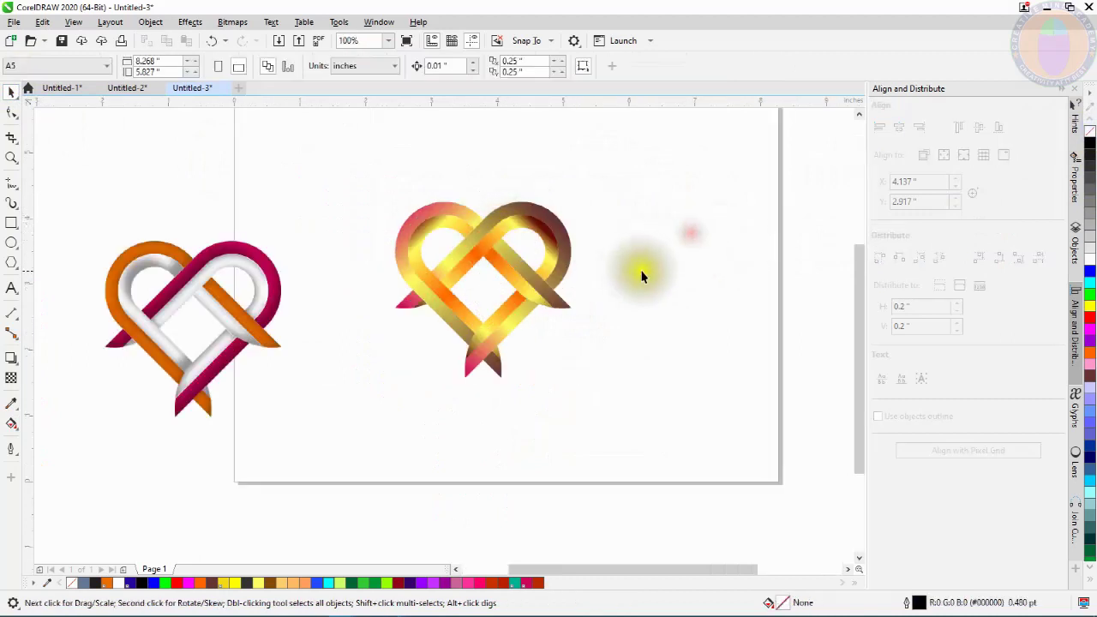
Step: Move the gold heart to about X 6.87, Y 2.81 in and the shaded heart to about X 2.39, Y 2.80 in on the page
drag(350, 187, 676, 408)
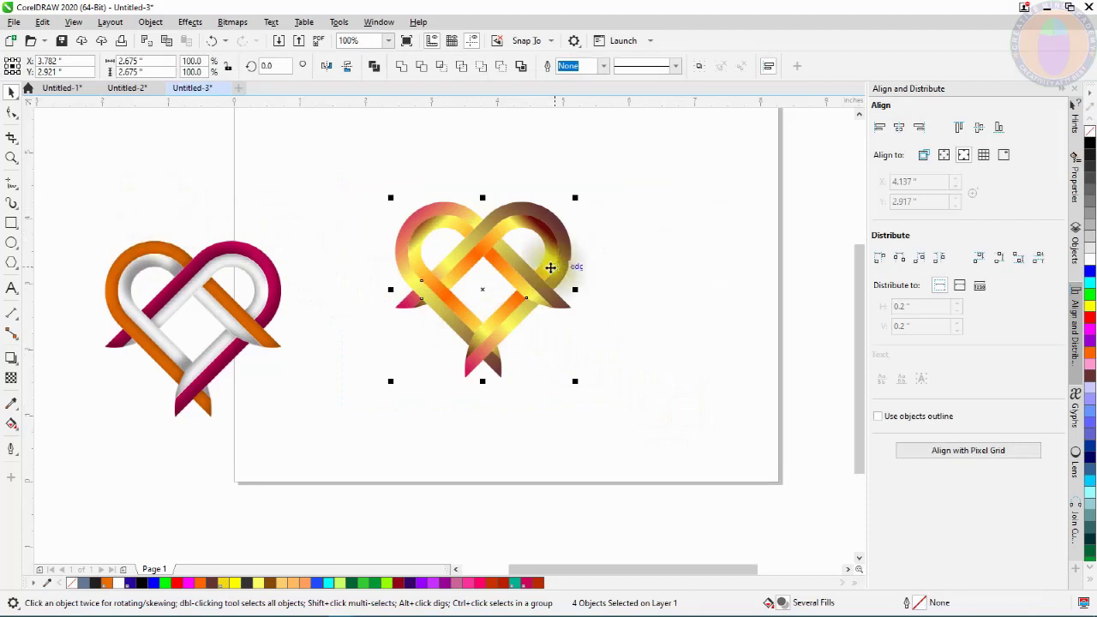
drag(485, 289, 685, 295)
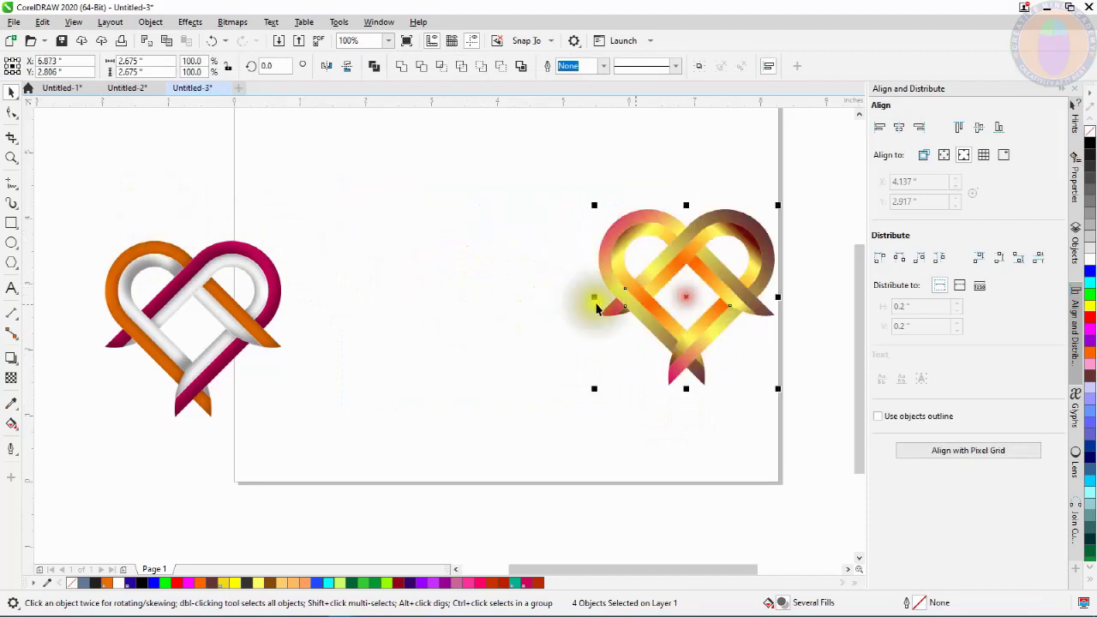
drag(52, 193, 281, 414)
drag(178, 289, 377, 258)
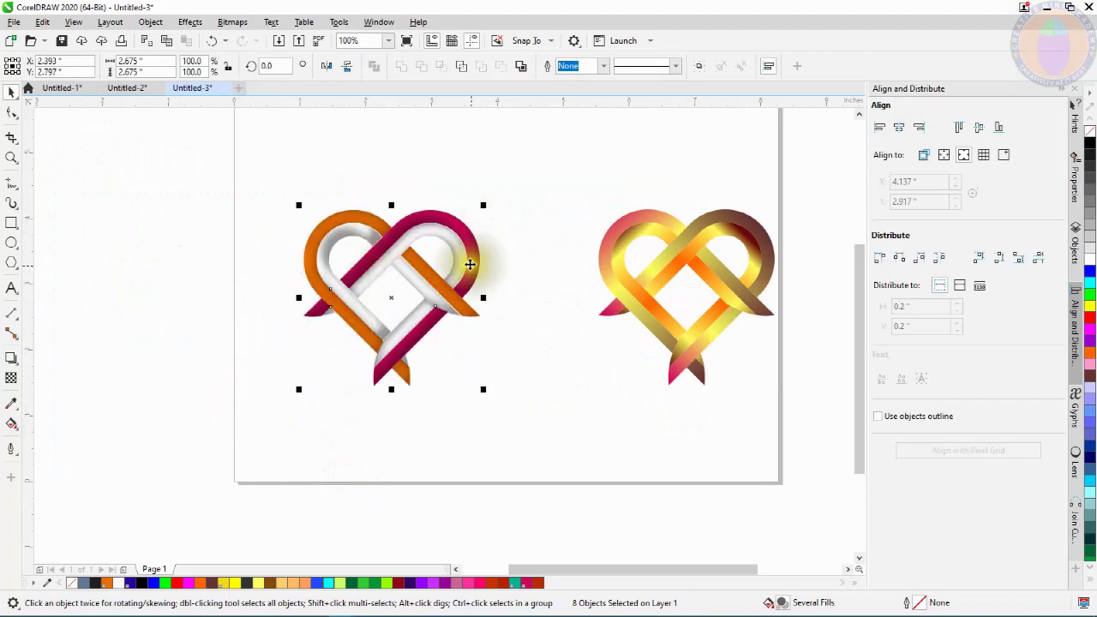
key(z)
drag(252, 149, 793, 431)
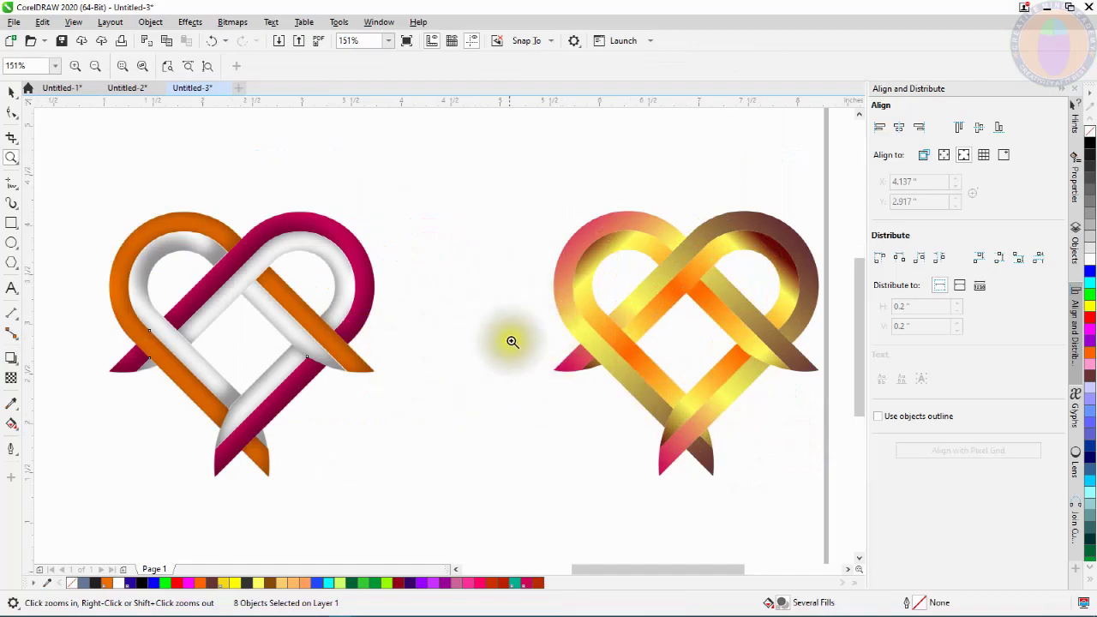